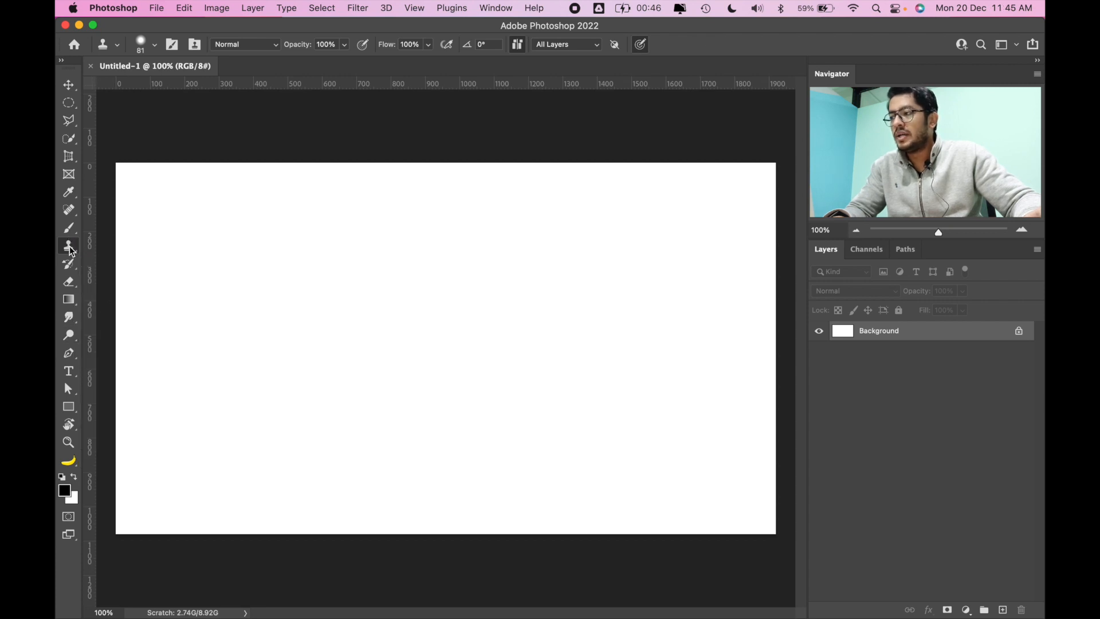
- Switch to Safari and open the Pexels website
mouse_move(71, 251)
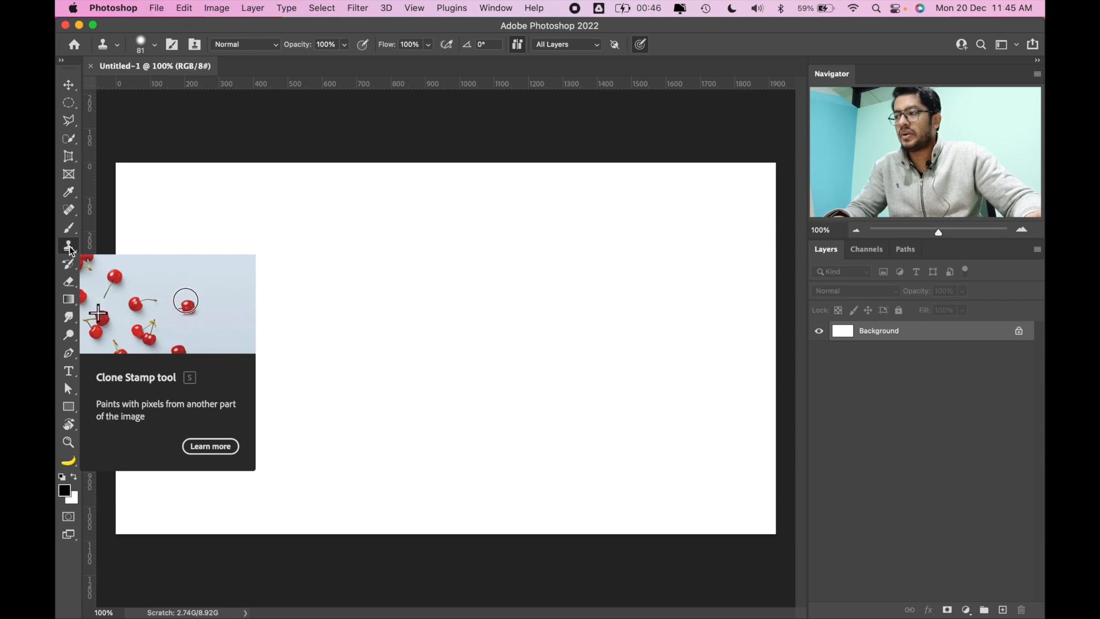
click(76, 85)
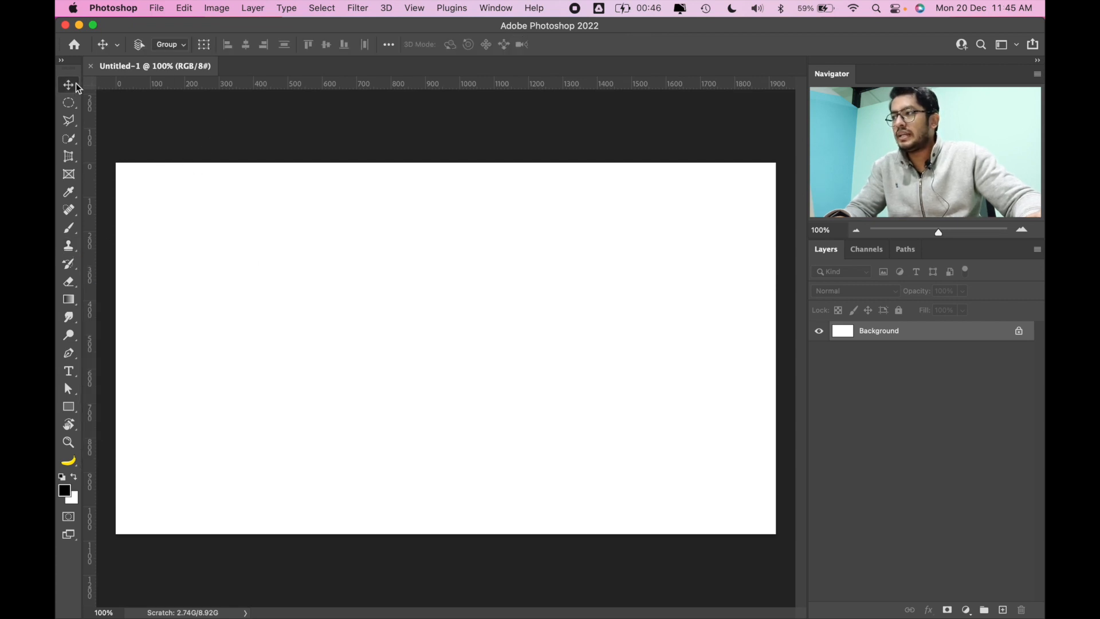
mouse_move(216, 606)
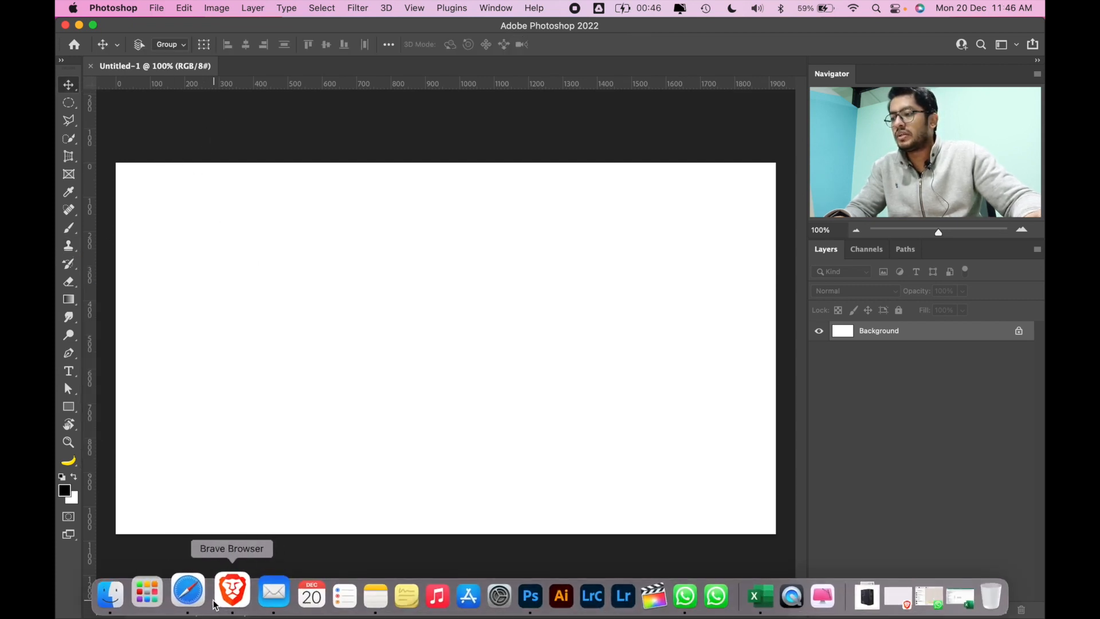
click(188, 593)
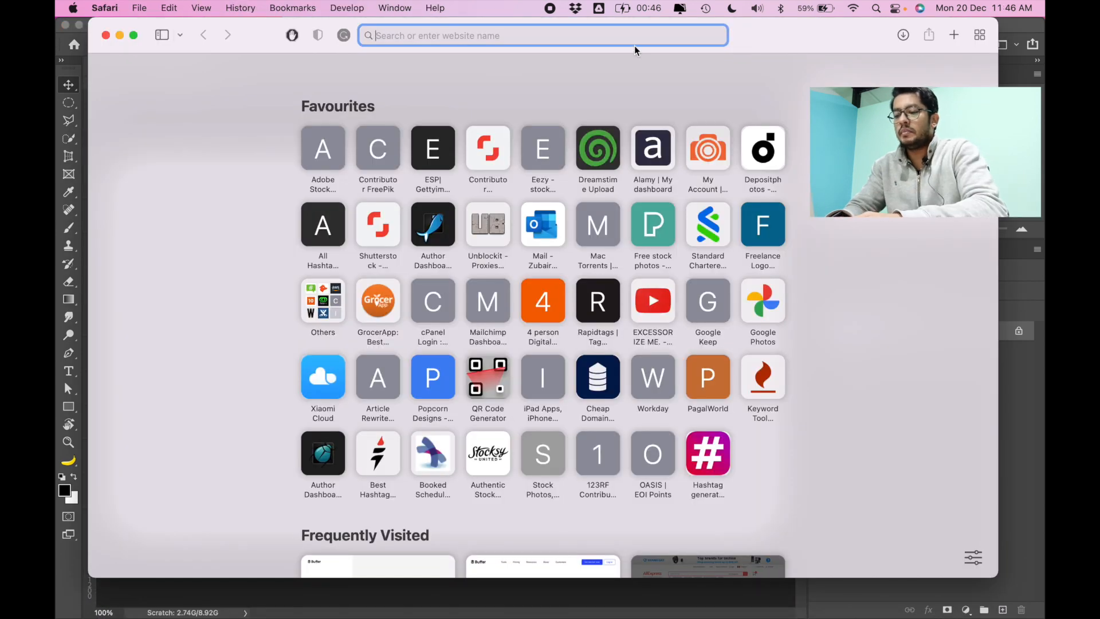
text(pexel)
key(Return)
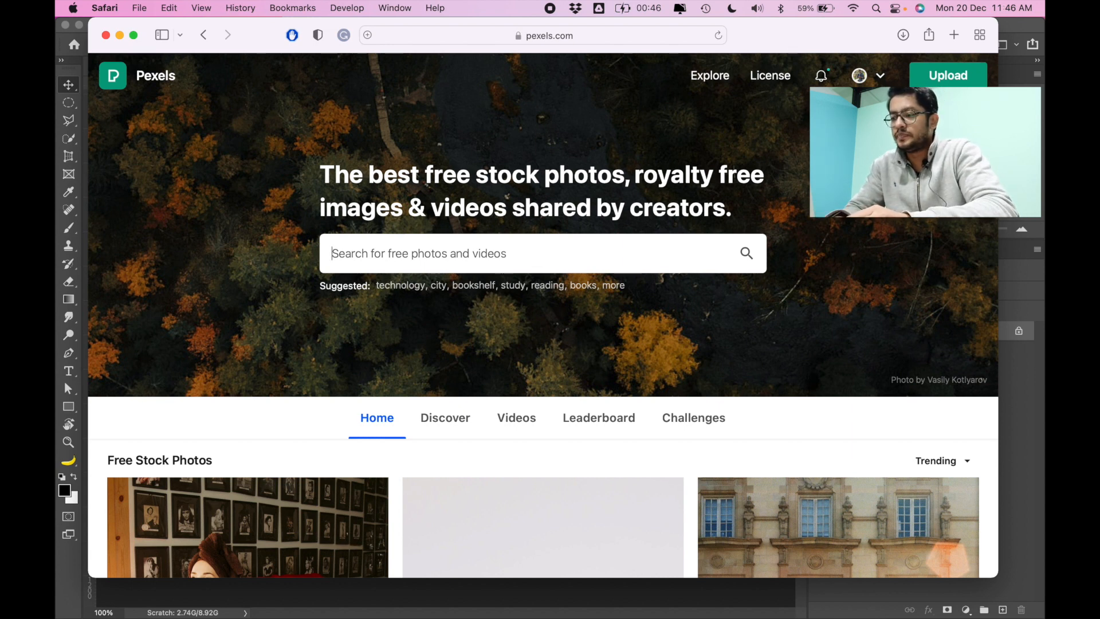
- Search Pexels for "landscape" photos
text(lands)
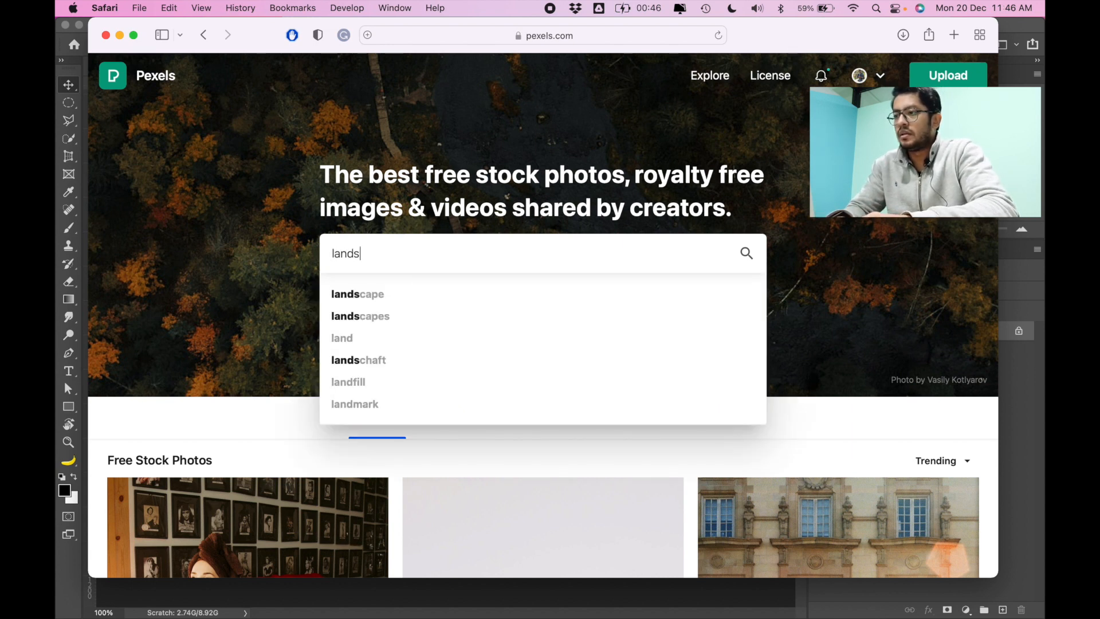
text(cape)
key(Return)
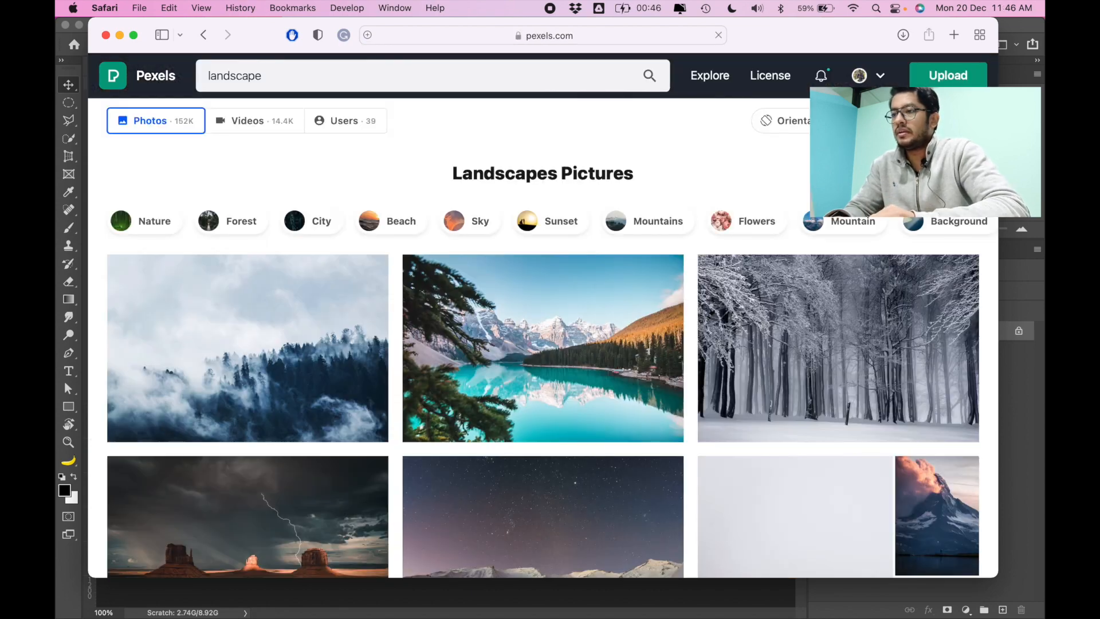
- Browse the landscape photo results for an image suited to demonstrating cloning
scroll(471, 231, down, 6)
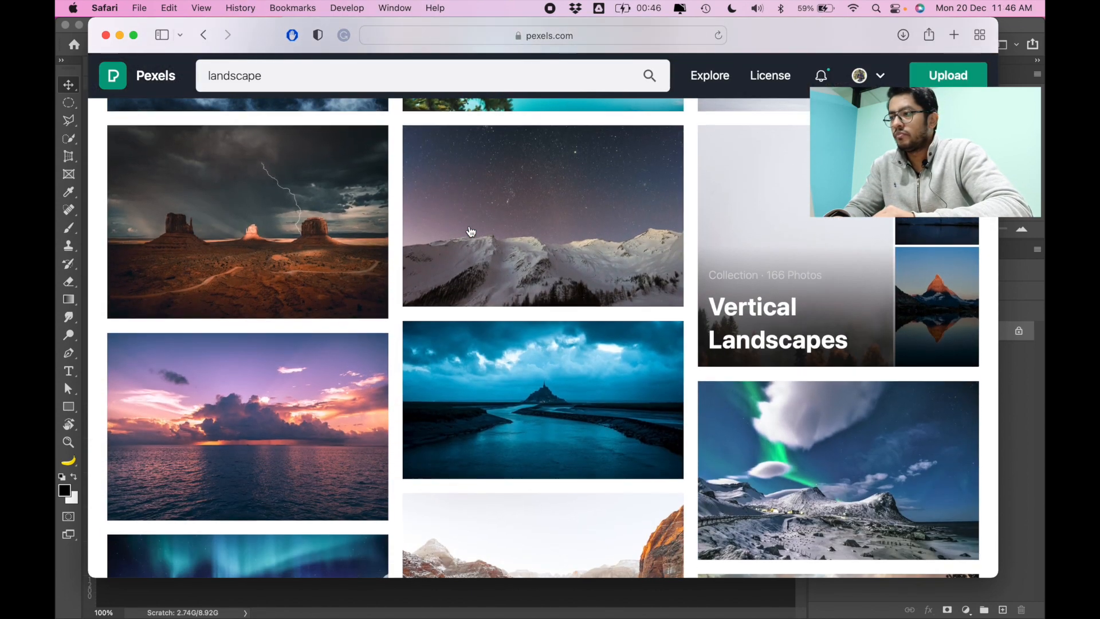
scroll(471, 232, down, 10)
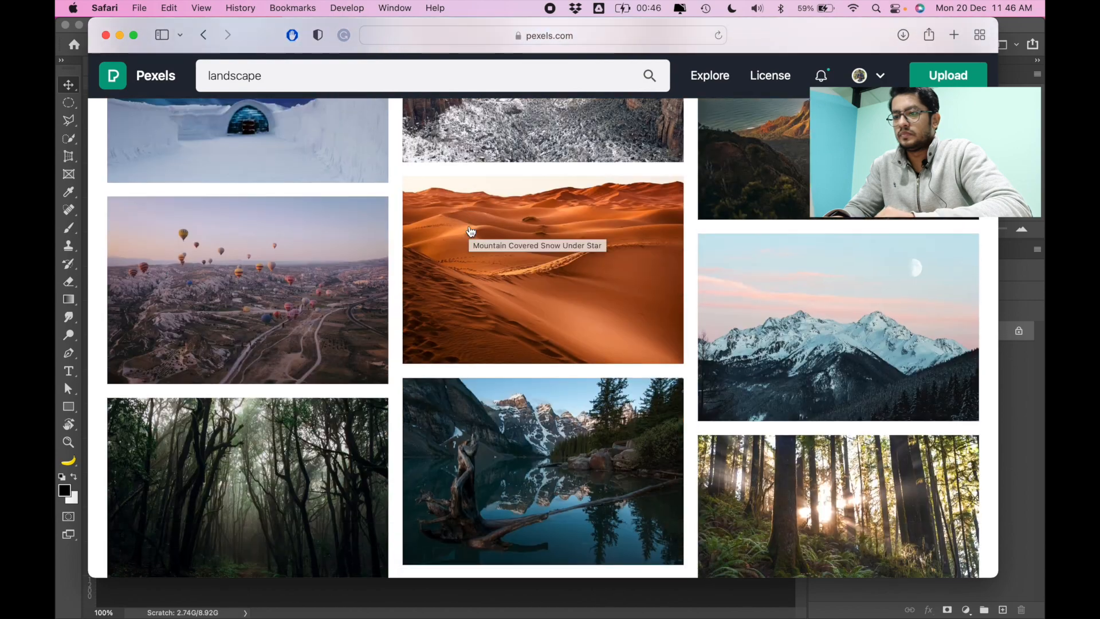
scroll(471, 232, down, 3)
scroll(471, 231, up, 3)
scroll(471, 232, down, 3)
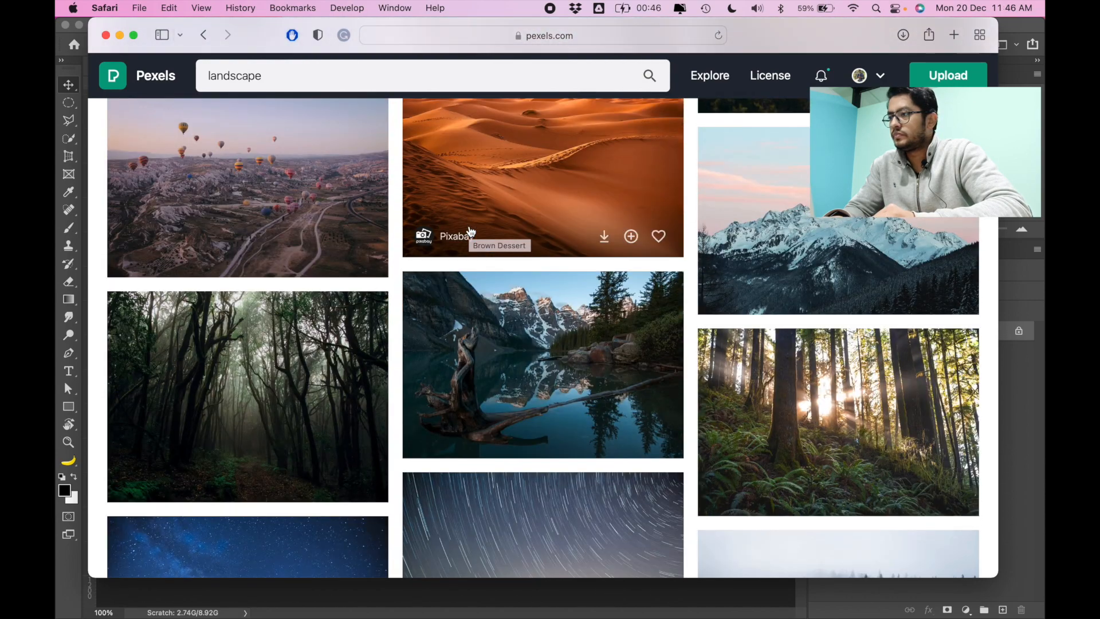
scroll(471, 231, down, 2)
scroll(471, 232, up, 3)
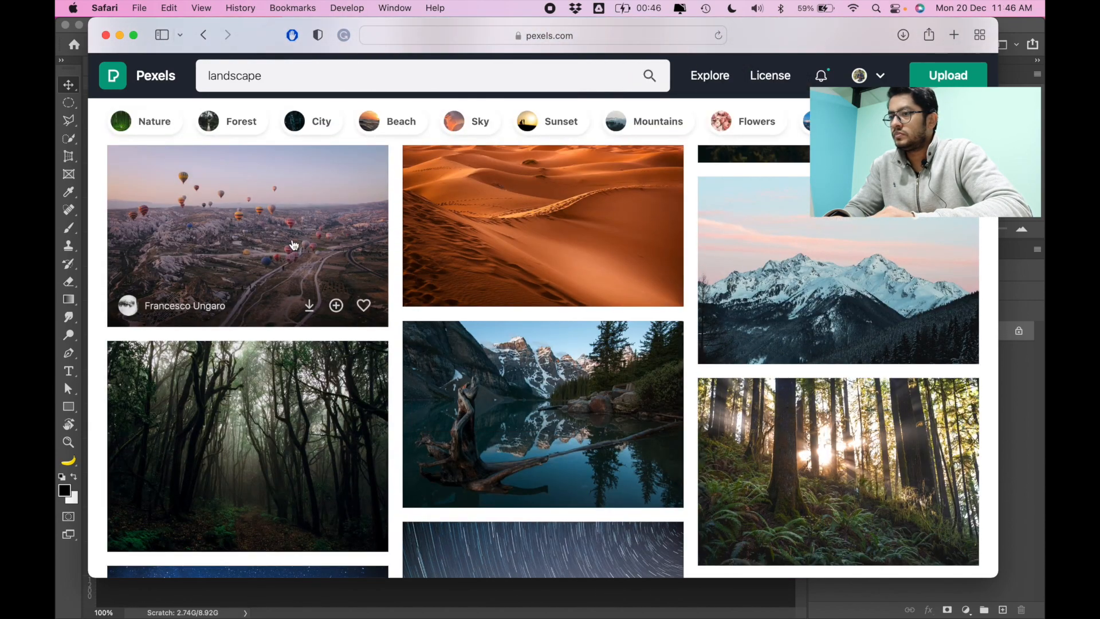
scroll(293, 245, down, 9)
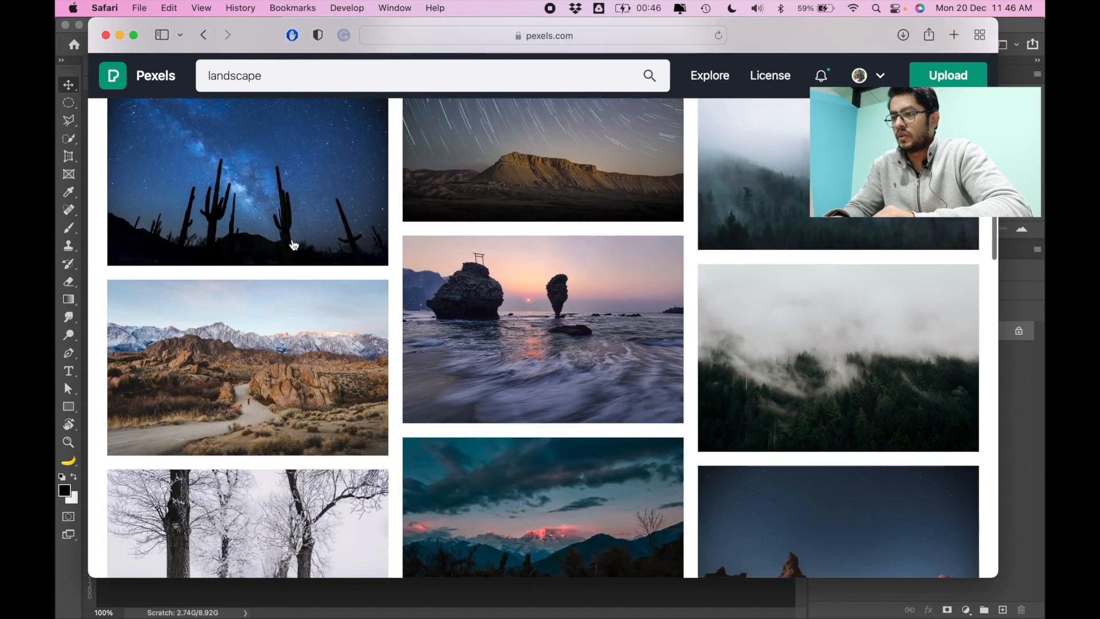
scroll(358, 234, up, 1)
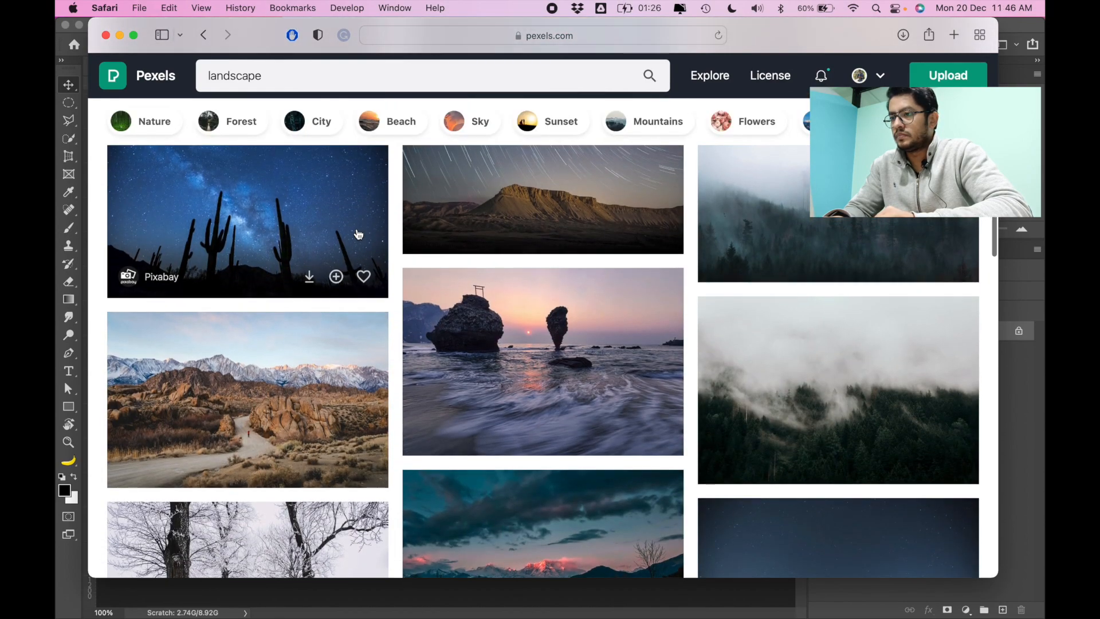
scroll(358, 234, up, 7)
scroll(358, 234, down, 7)
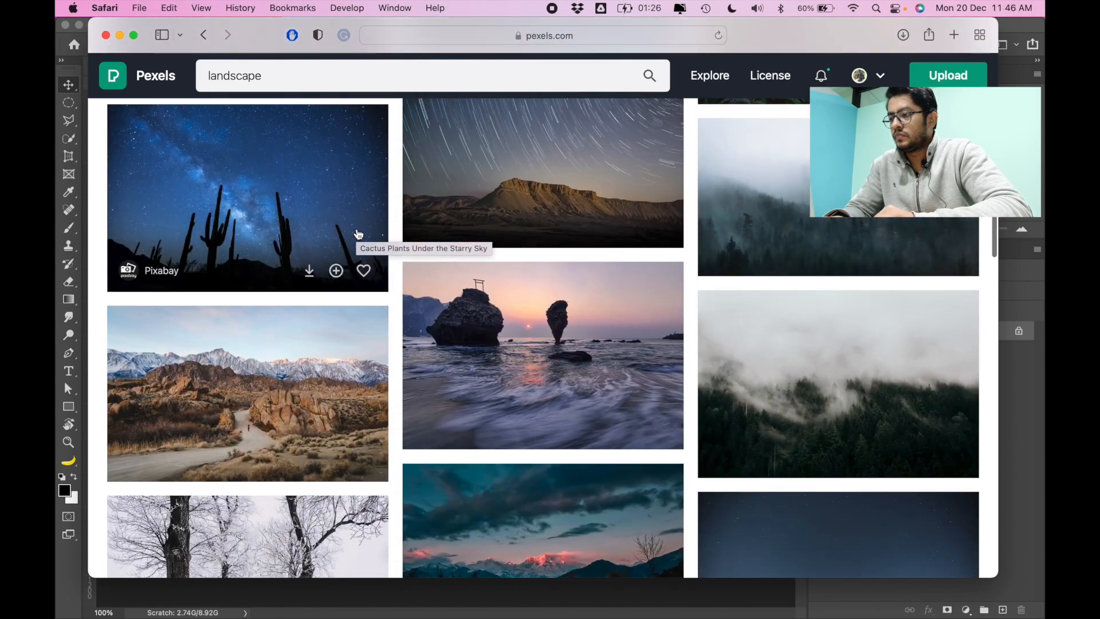
scroll(358, 234, down, 2)
- Download the photo of a desert road with rocks and snowy mountains, and open the downloaded file in Photoshop
click(254, 323)
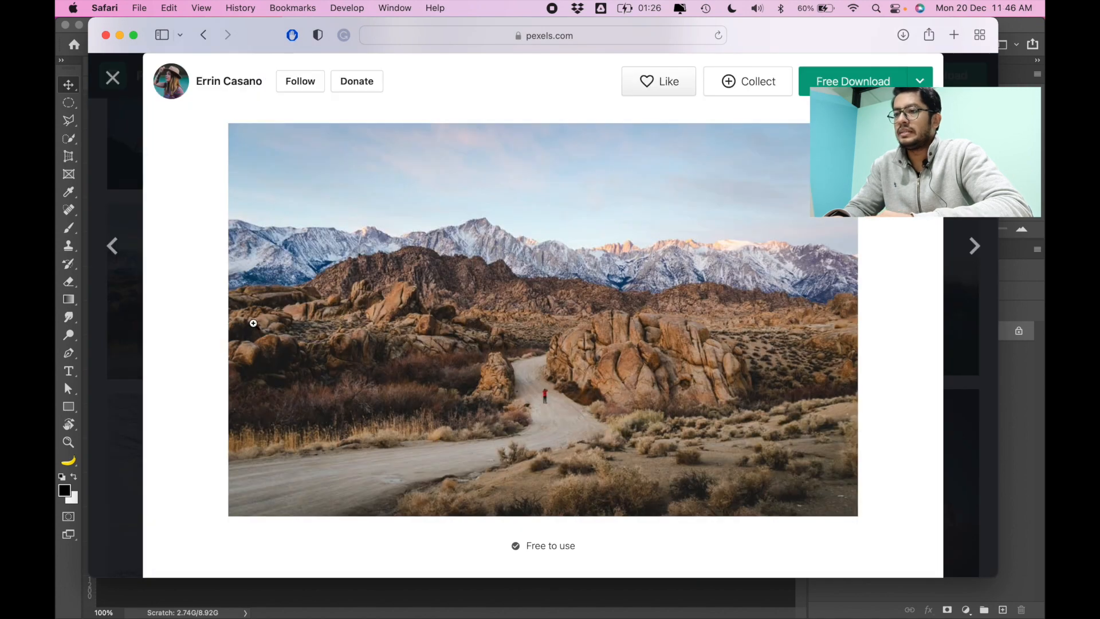
click(857, 81)
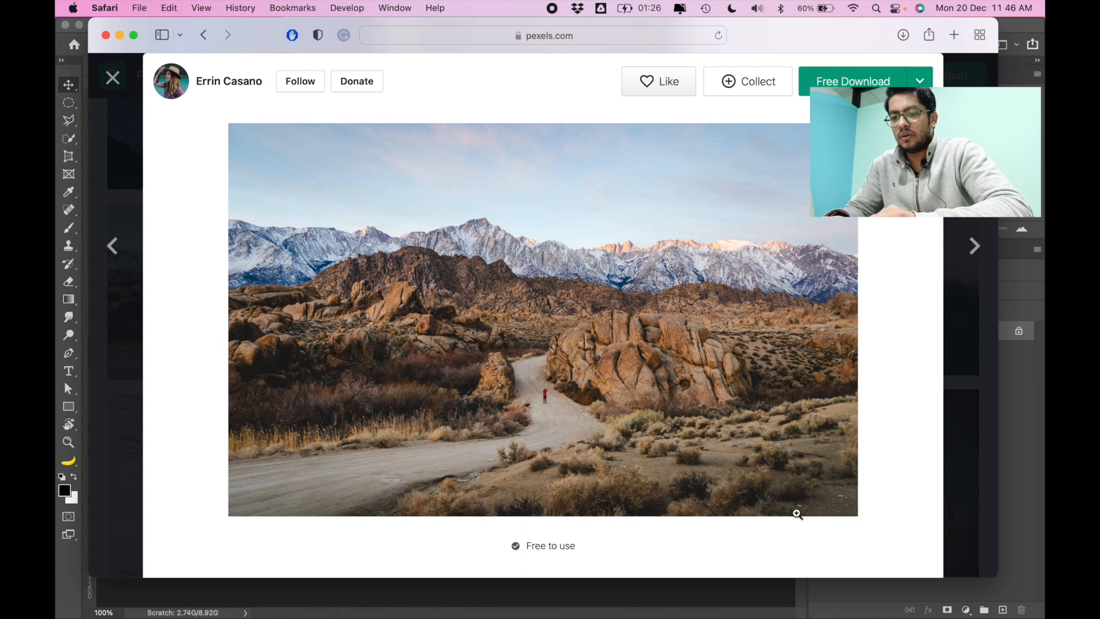
mouse_move(816, 615)
click(845, 596)
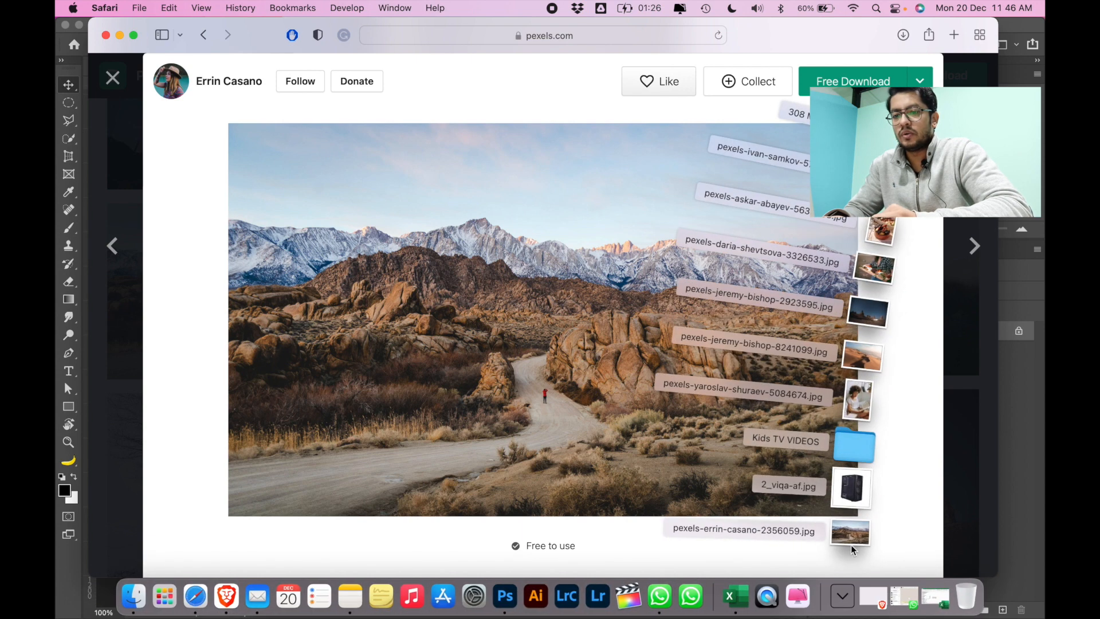
drag(850, 530, 515, 592)
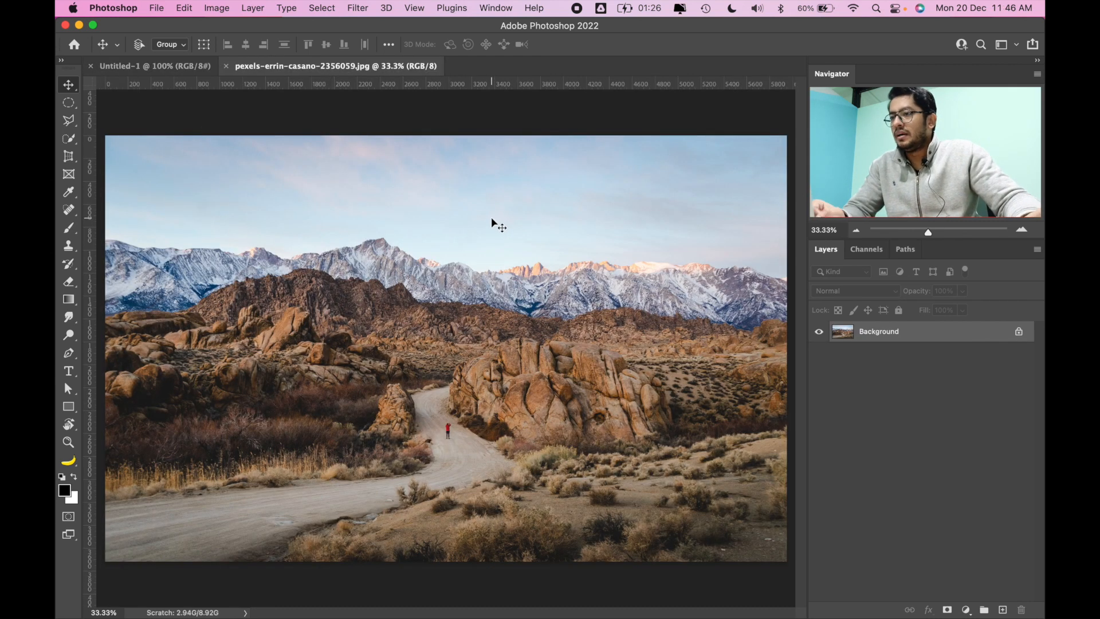
- Activate the Clone Stamp tool and try to paint on the person in red on the road without a source point
click(71, 247)
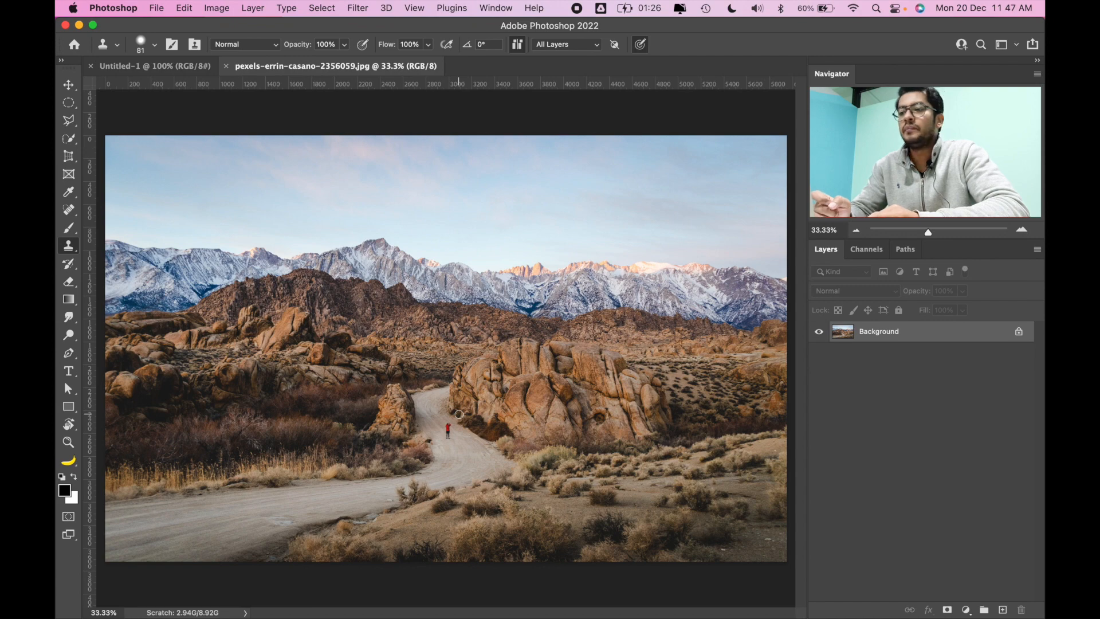
scroll(458, 414, up, 3)
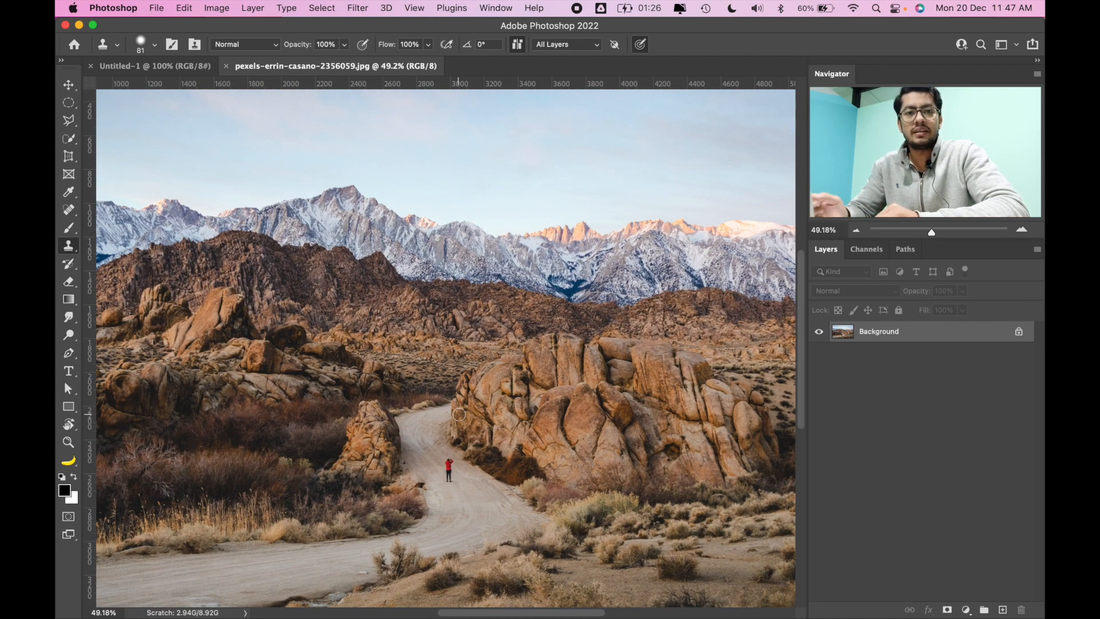
scroll(459, 415, down, 3)
scroll(459, 414, up, 5)
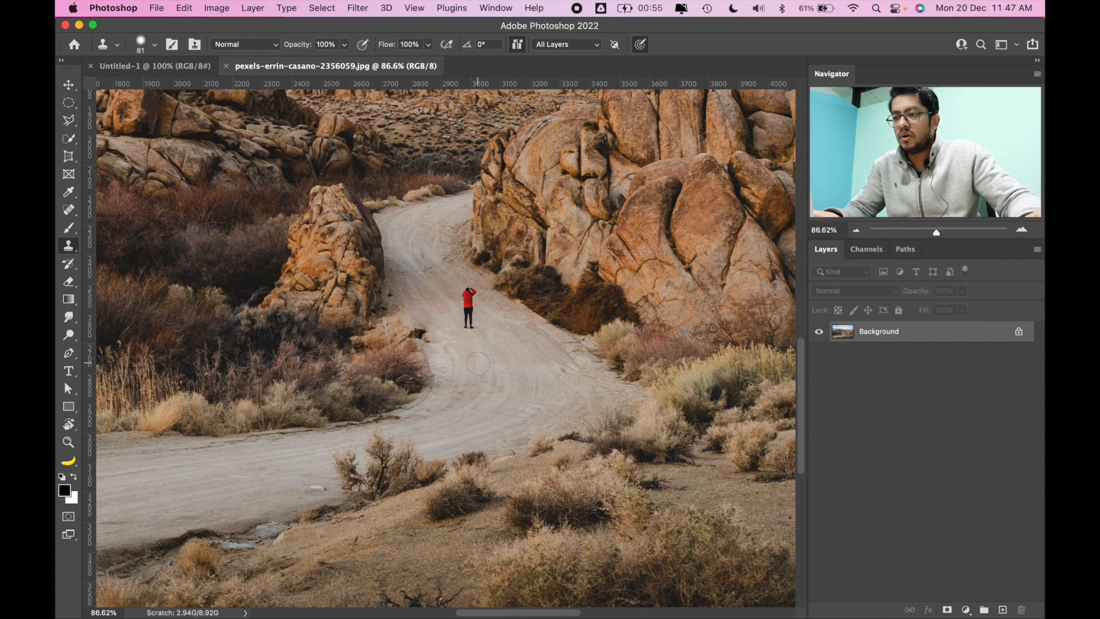
click(466, 292)
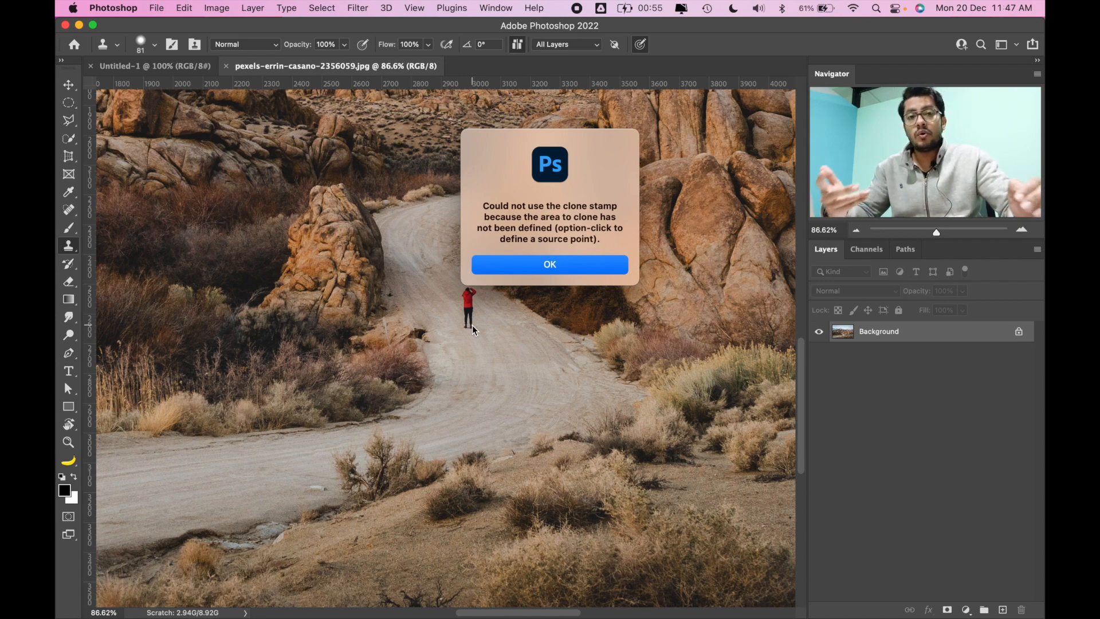
click(535, 263)
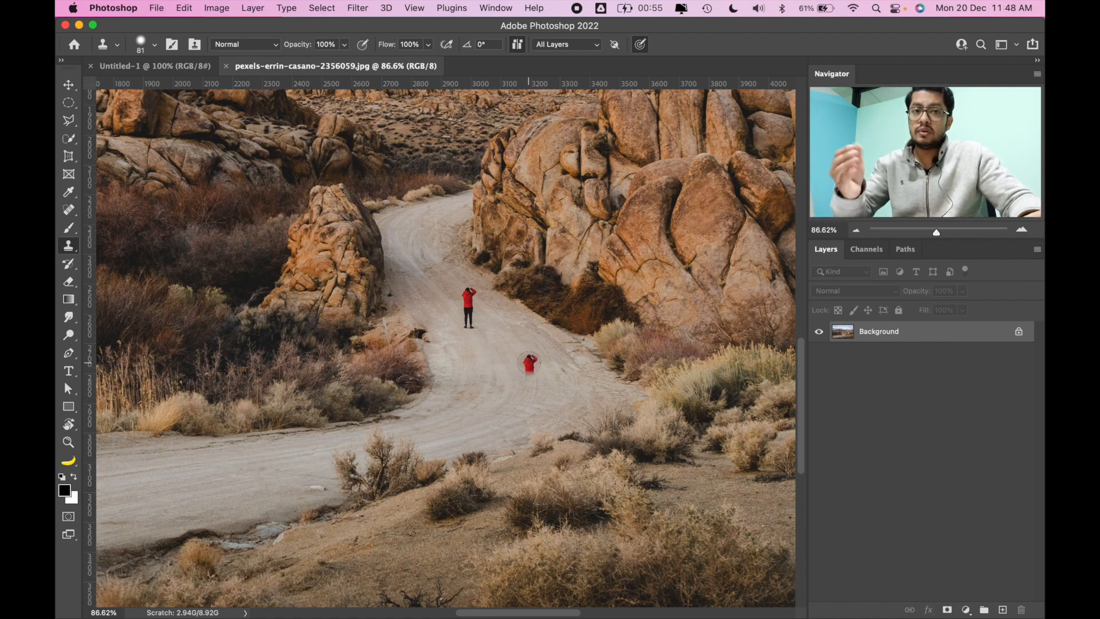
- Clone the person in red onto the road just below and to the right of the original, and undo the stray stroke
click(531, 359)
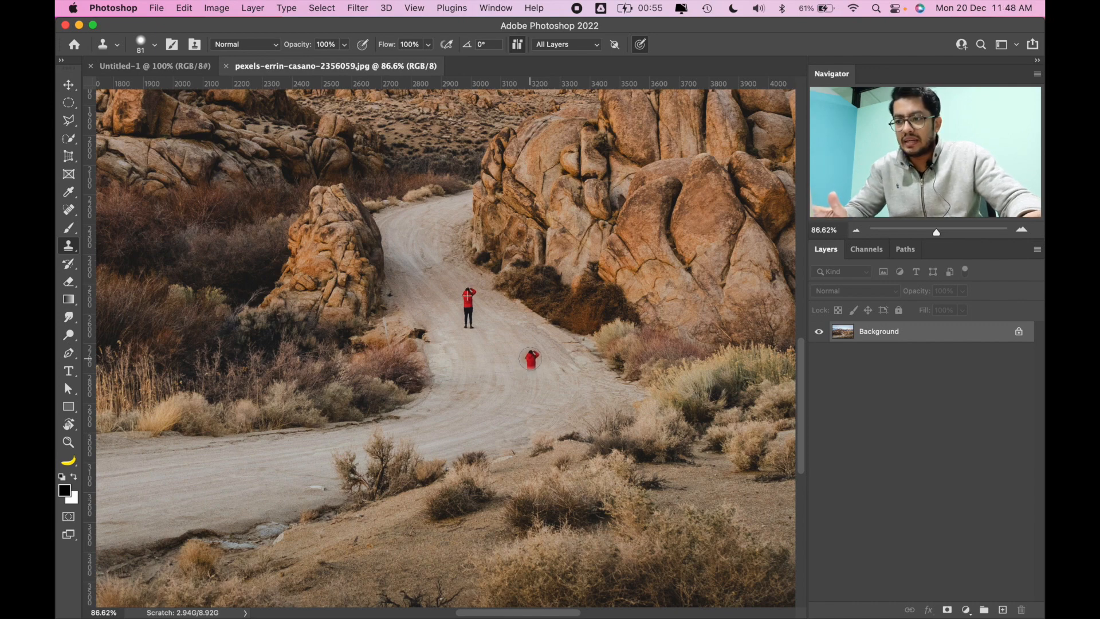
drag(531, 358, 533, 393)
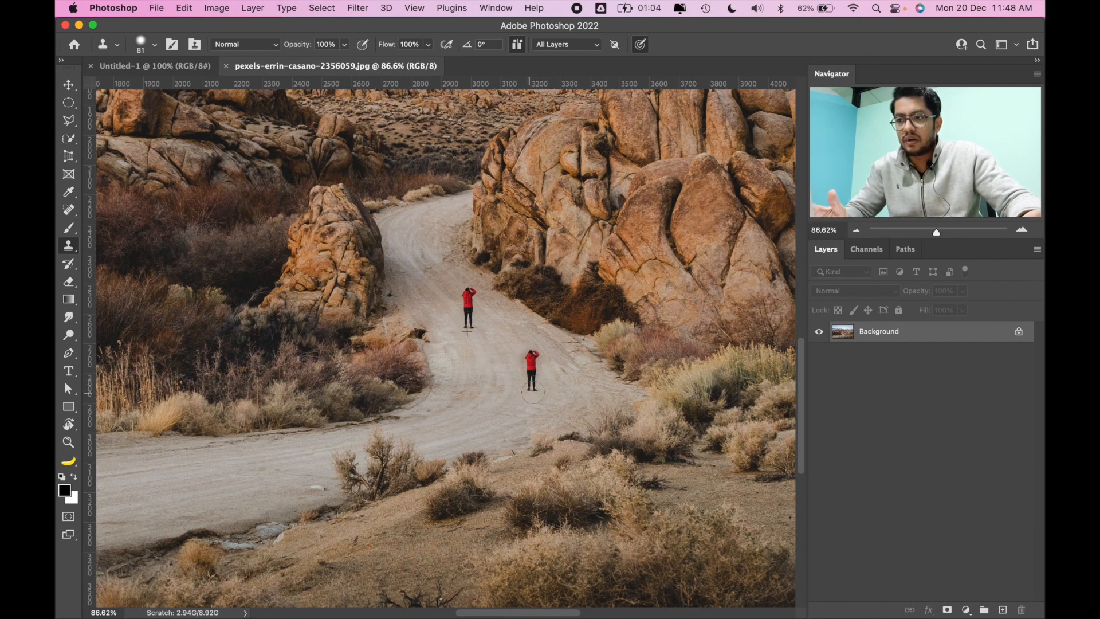
drag(533, 393, 532, 359)
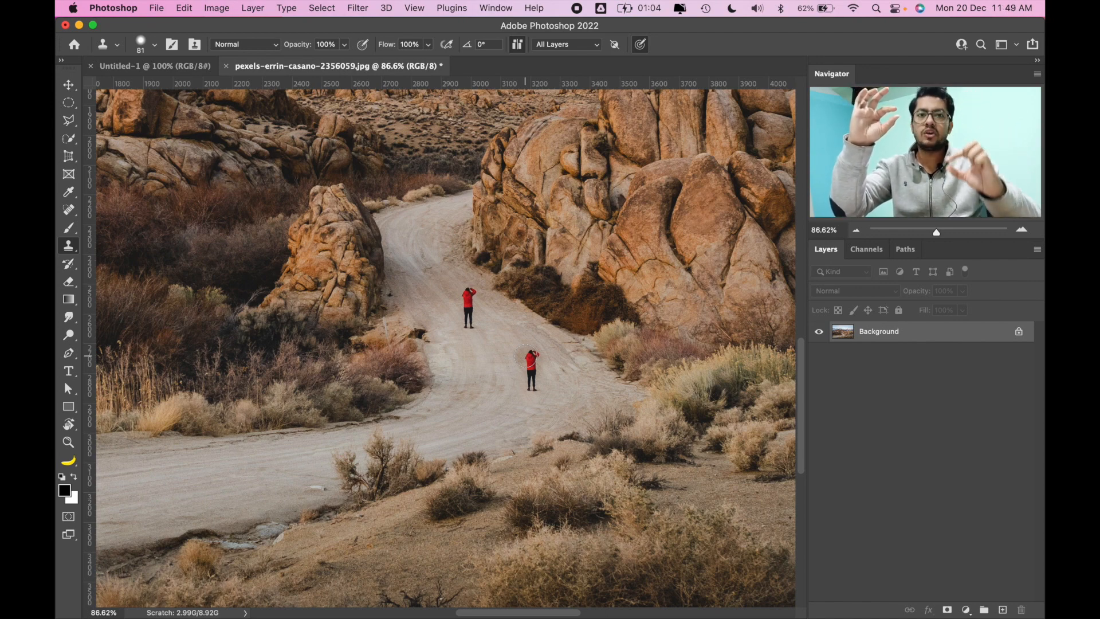
drag(478, 312, 465, 295)
key(super+z)
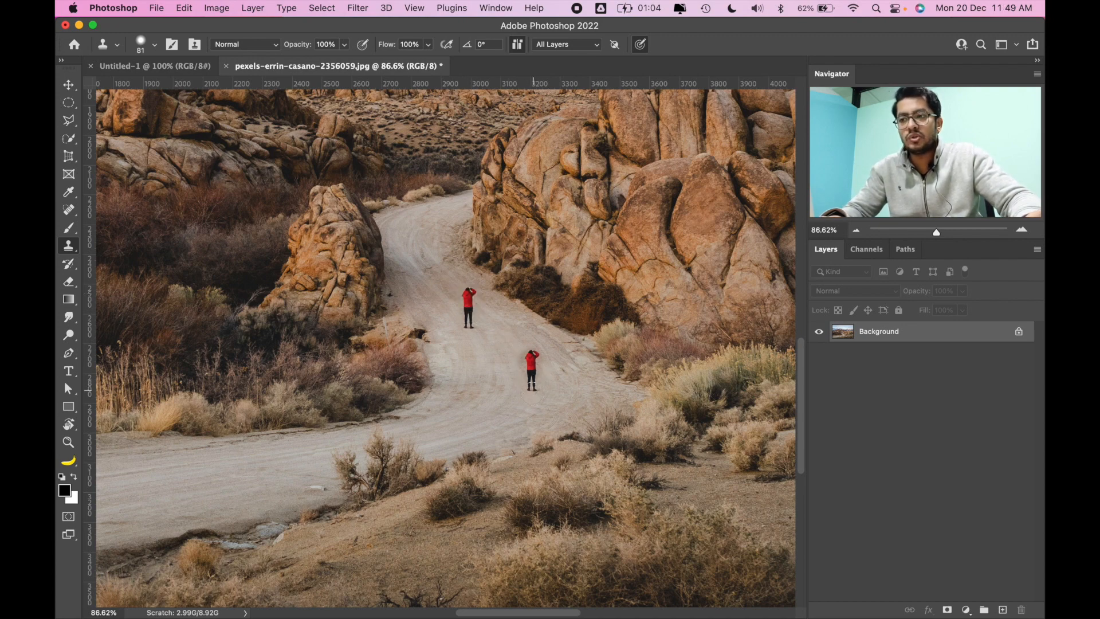
- Clone a patch of roadside brush onto the road and another copy of the person onto the road's lower-left stretch
mouse_move(487, 398)
mouse_down()
mouse_move(452, 404)
mouse_move(465, 390)
mouse_up()
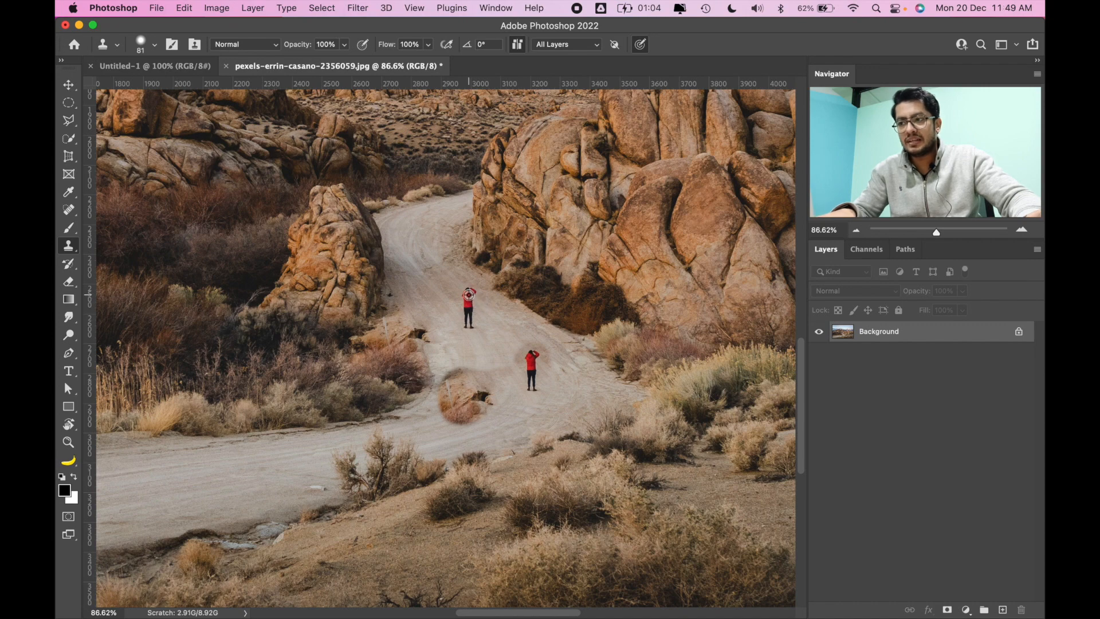
alt+click(469, 293)
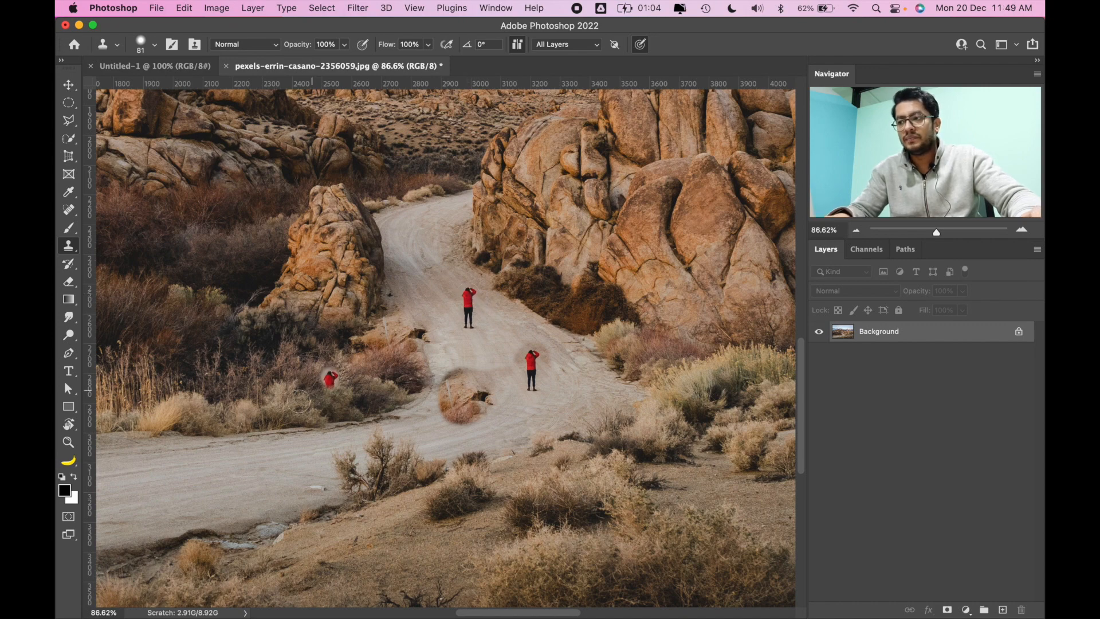
drag(262, 461, 262, 486)
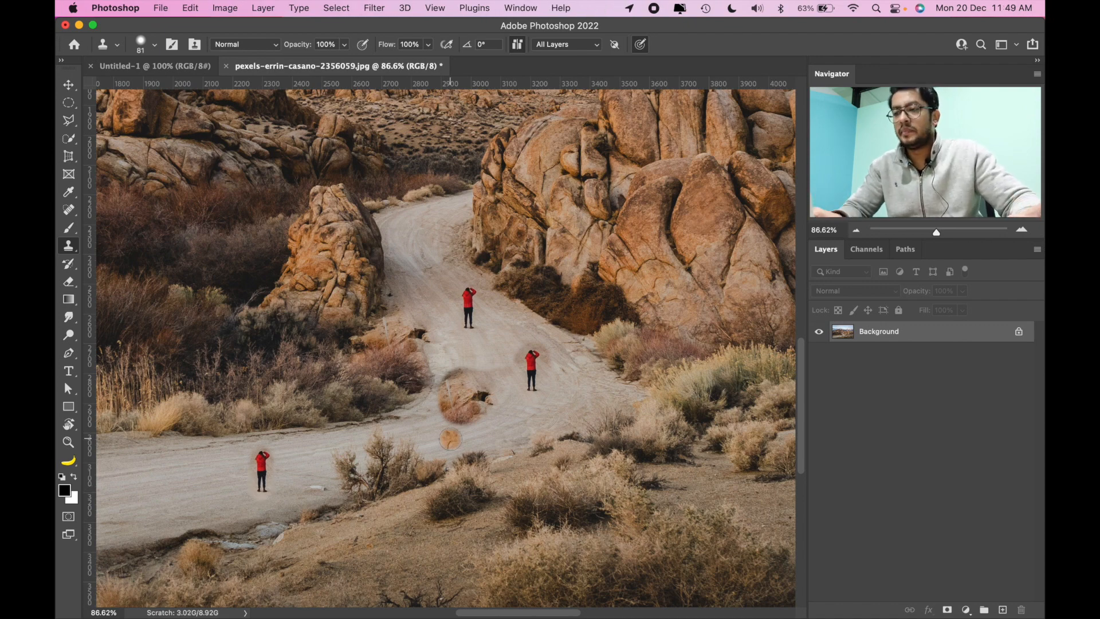
- Undo all the clone strokes that added copies of the person and brush to the road
key(super+z)
key(super+z)
key(super+z)
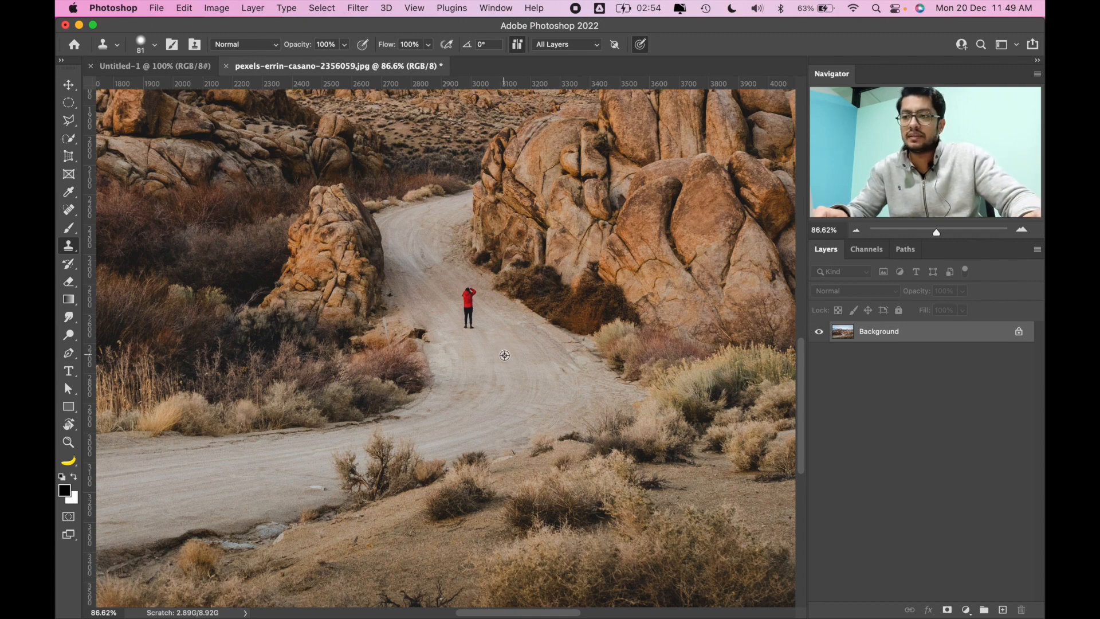
- Try to cover the person in red with clean road sampled just below and to the right, and undo the strokes
alt+click(505, 355)
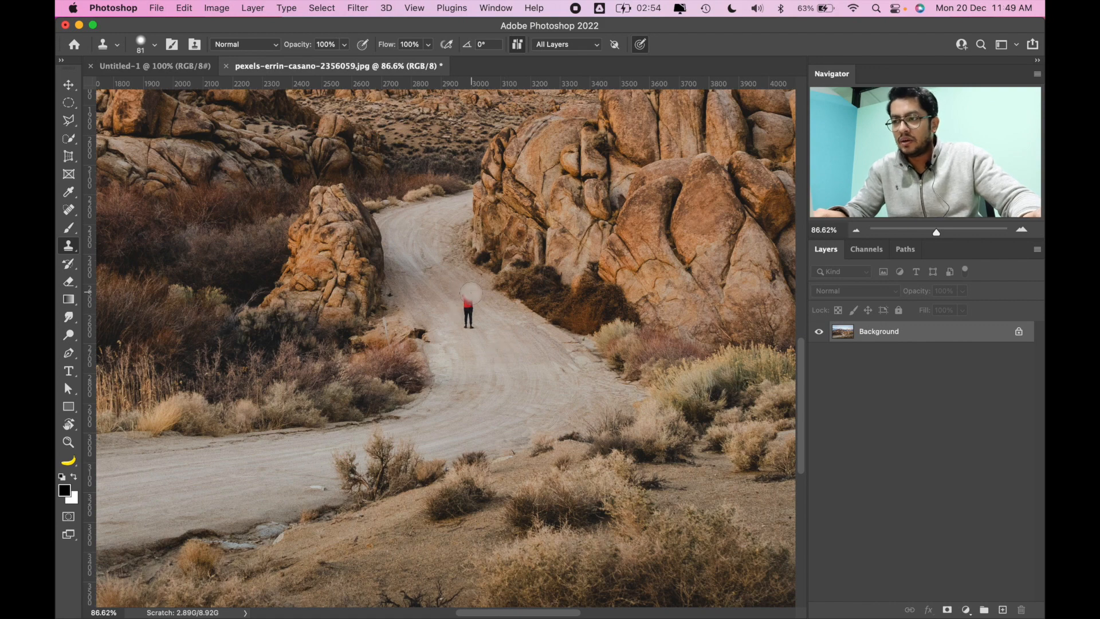
drag(468, 301, 467, 322)
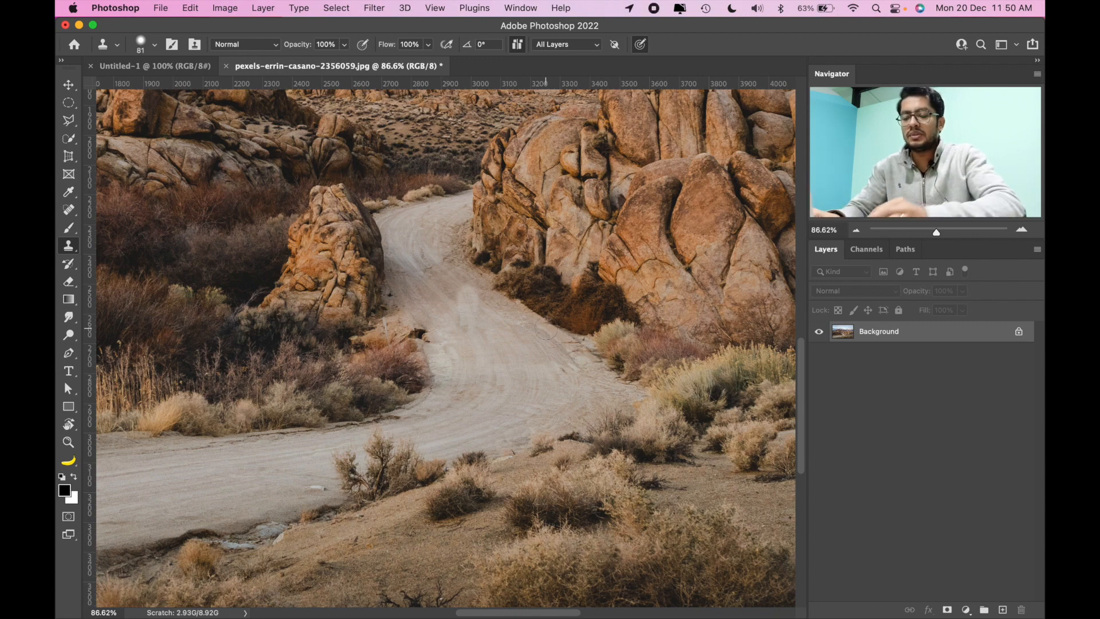
scroll(478, 295, up, 5)
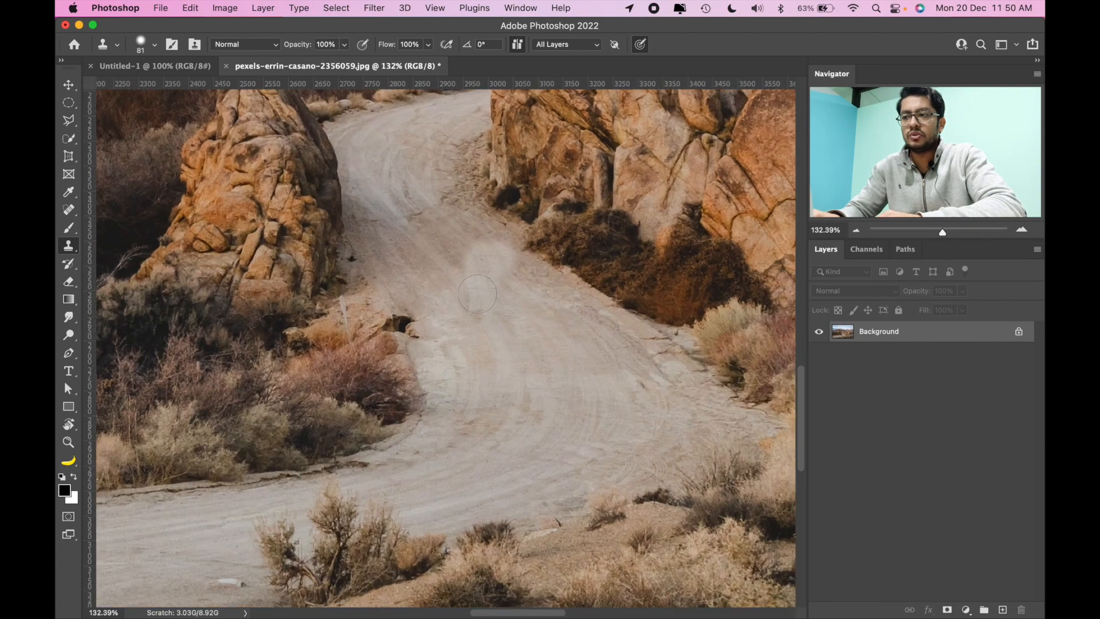
key(super+z)
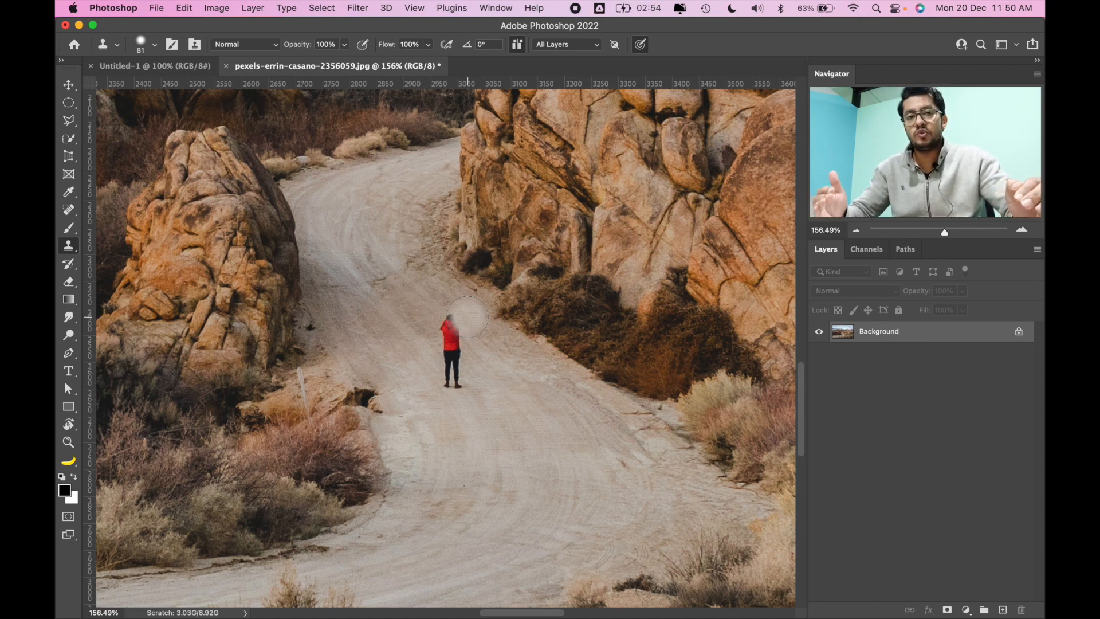
- Reduce the Clone Stamp brush size to 46 px
drag(467, 316, 444, 317)
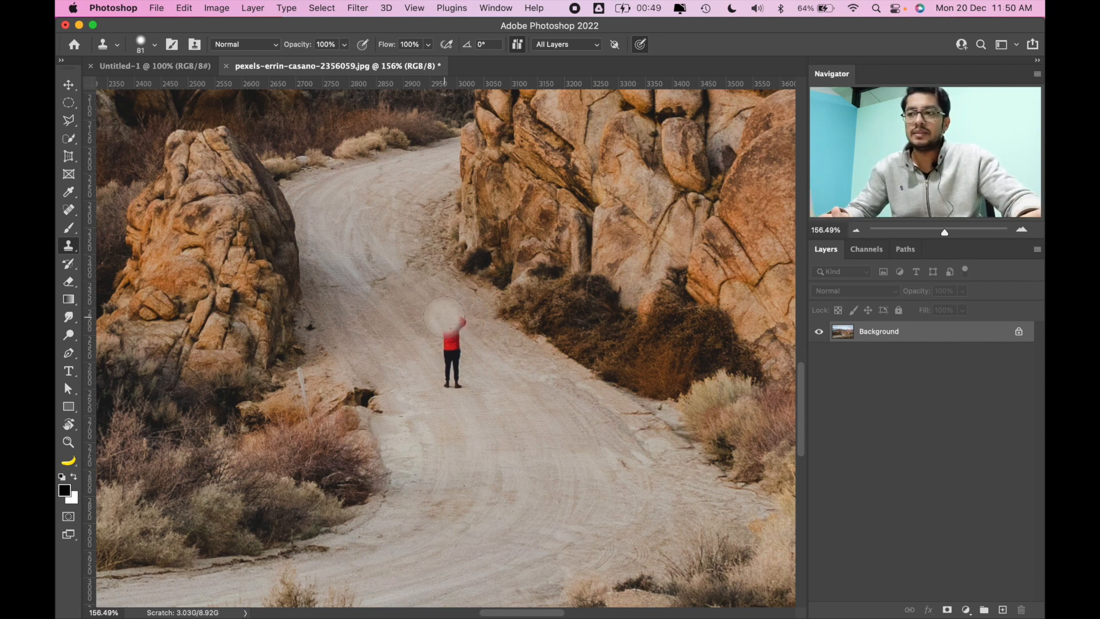
alt+click(395, 304)
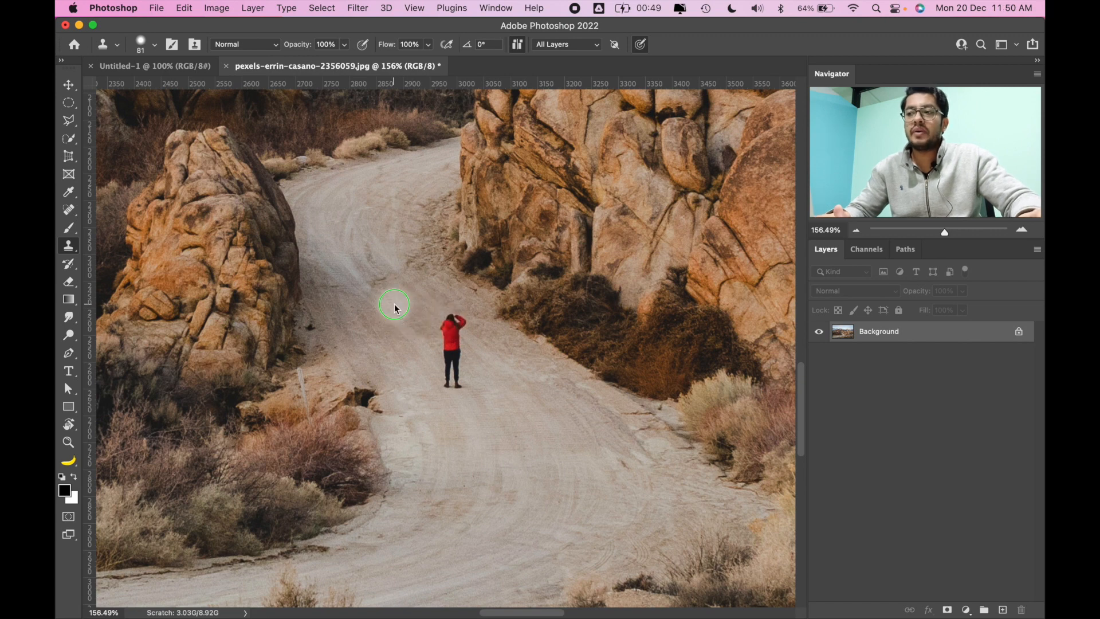
right_click(395, 308)
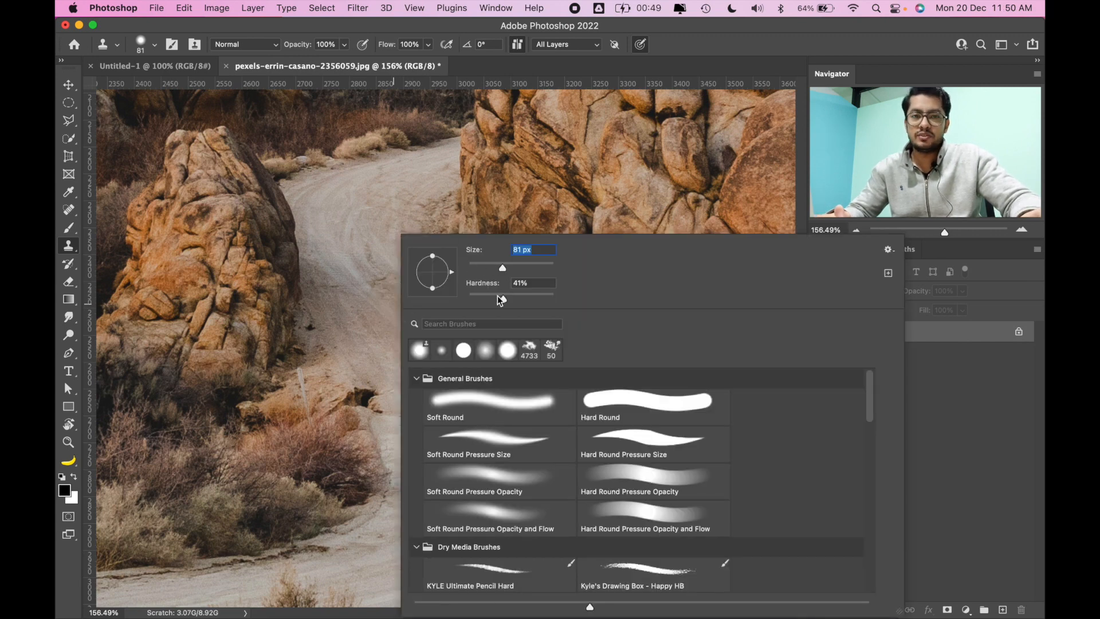
click(693, 37)
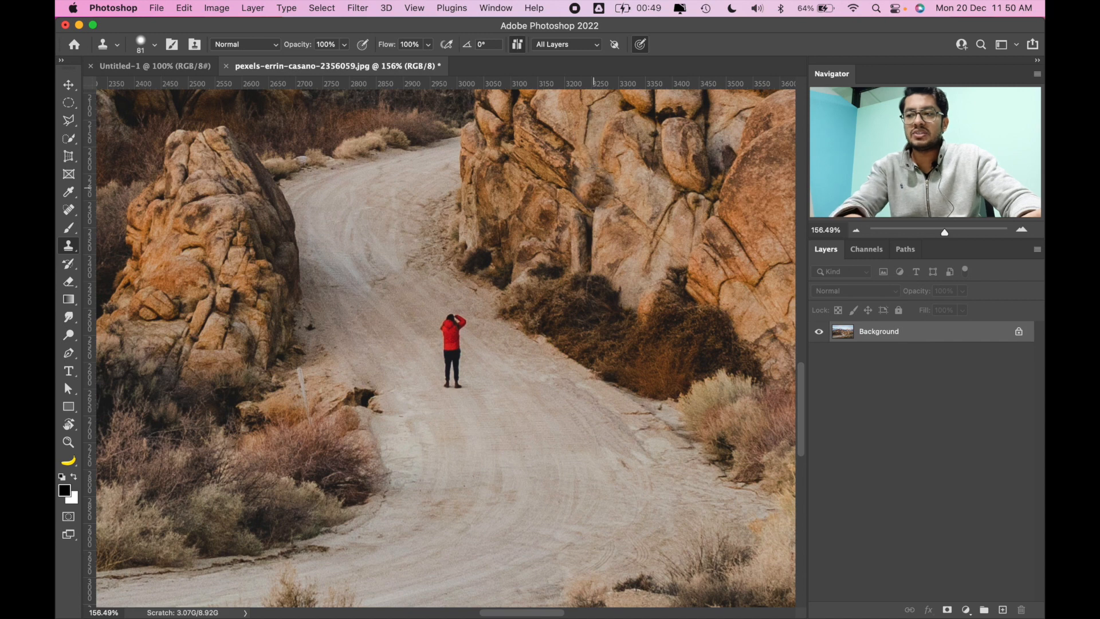
key(bracketleft)
key(bracketleft)
key(bracketleft)
key(bracketleft)
key(bracketleft)
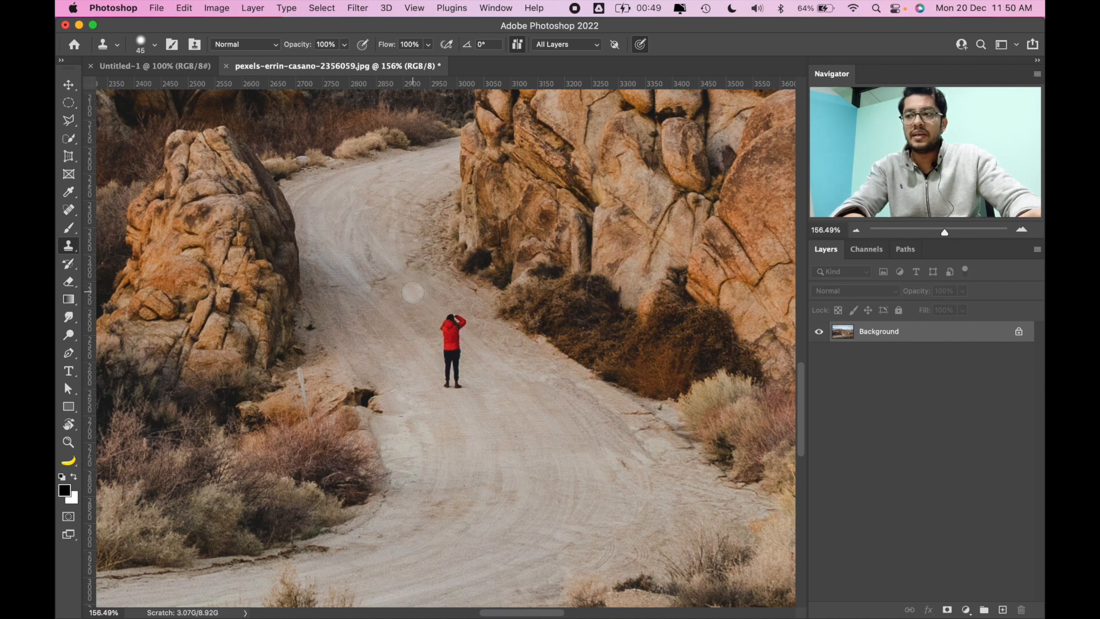
key(bracketleft)
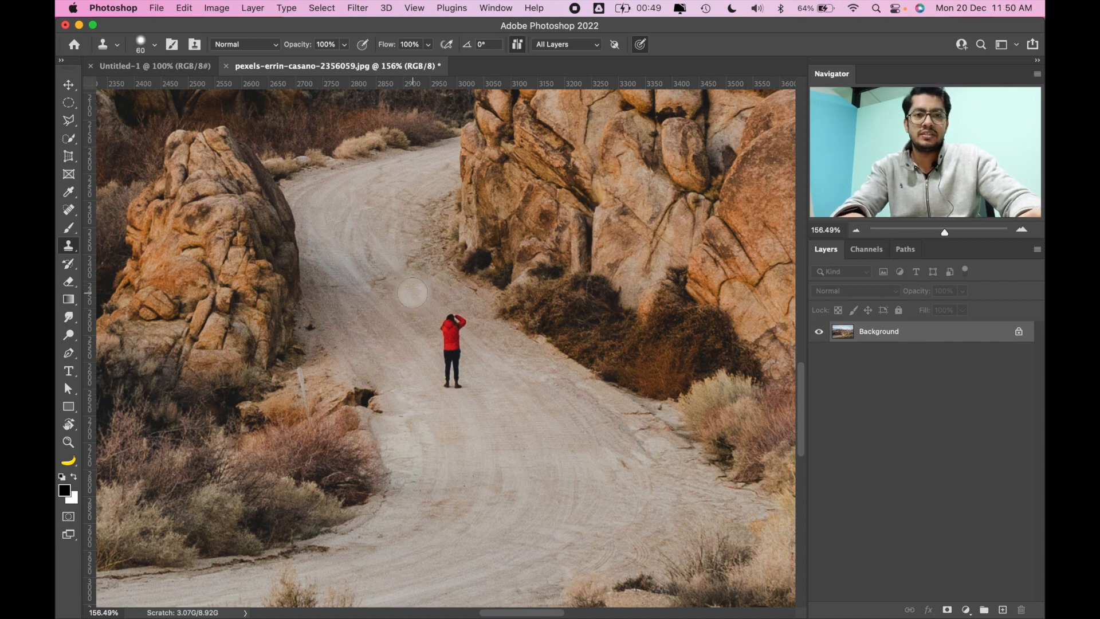
key(bracketleft)
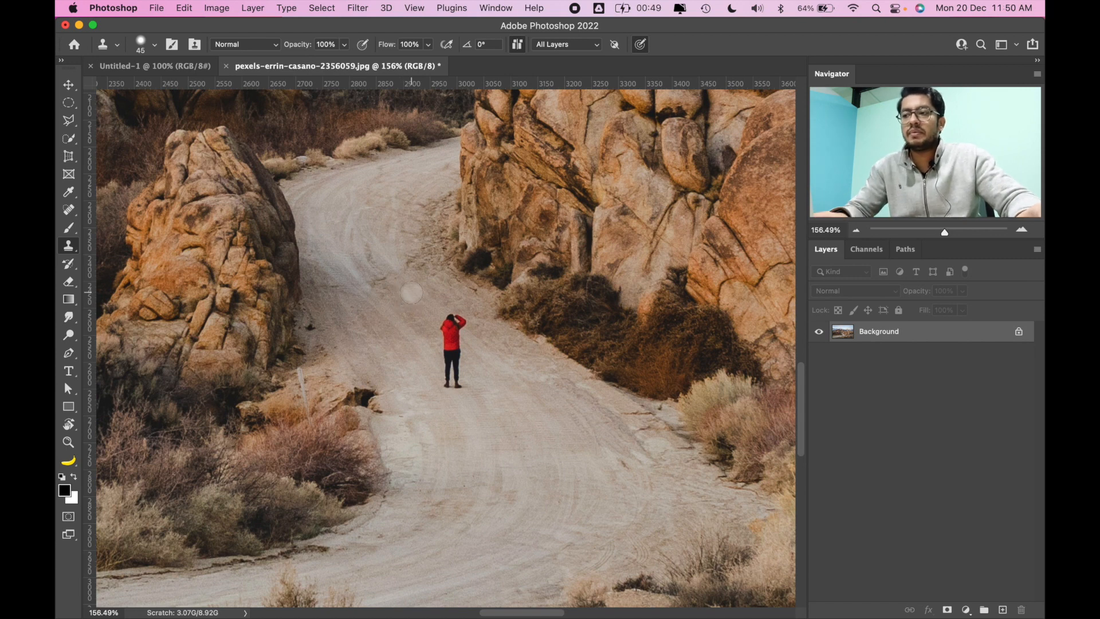
- Try to cover the person in red with road sampled immediately to their left, and undo the stroke
alt+click(426, 322)
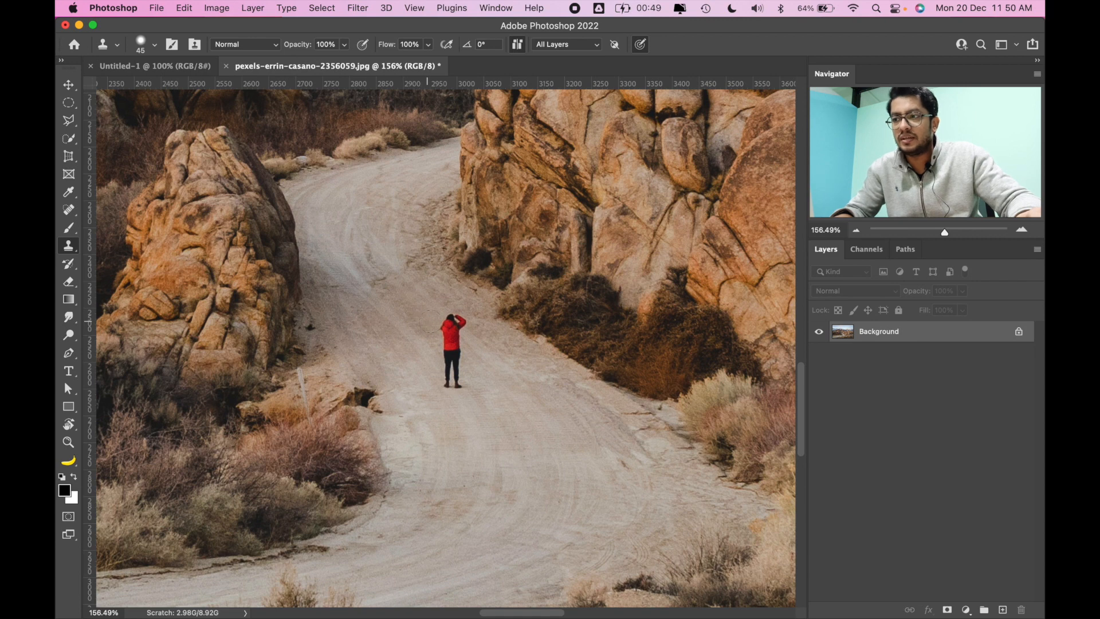
mouse_move(445, 323)
mouse_down()
mouse_move(459, 354)
mouse_move(451, 381)
mouse_up()
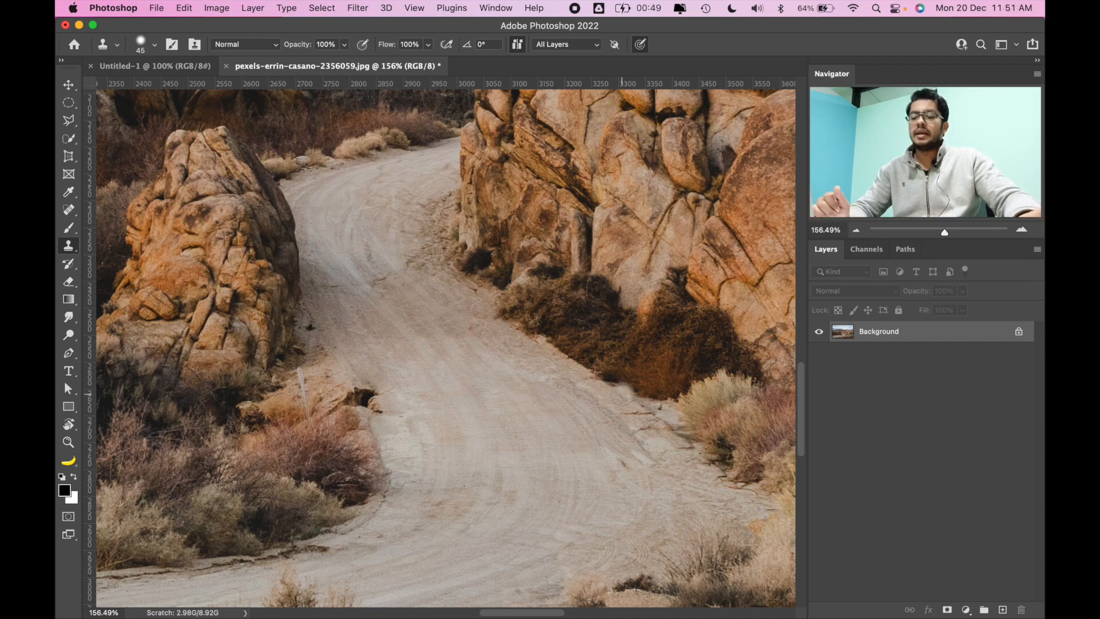
scroll(621, 394, down, 8)
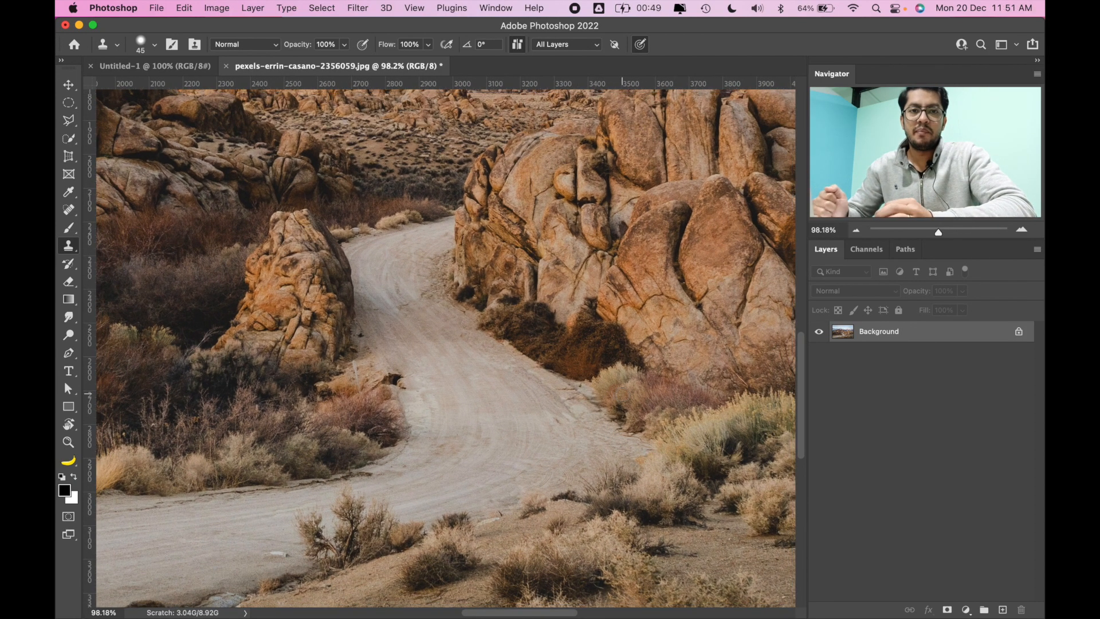
scroll(622, 394, down, 3)
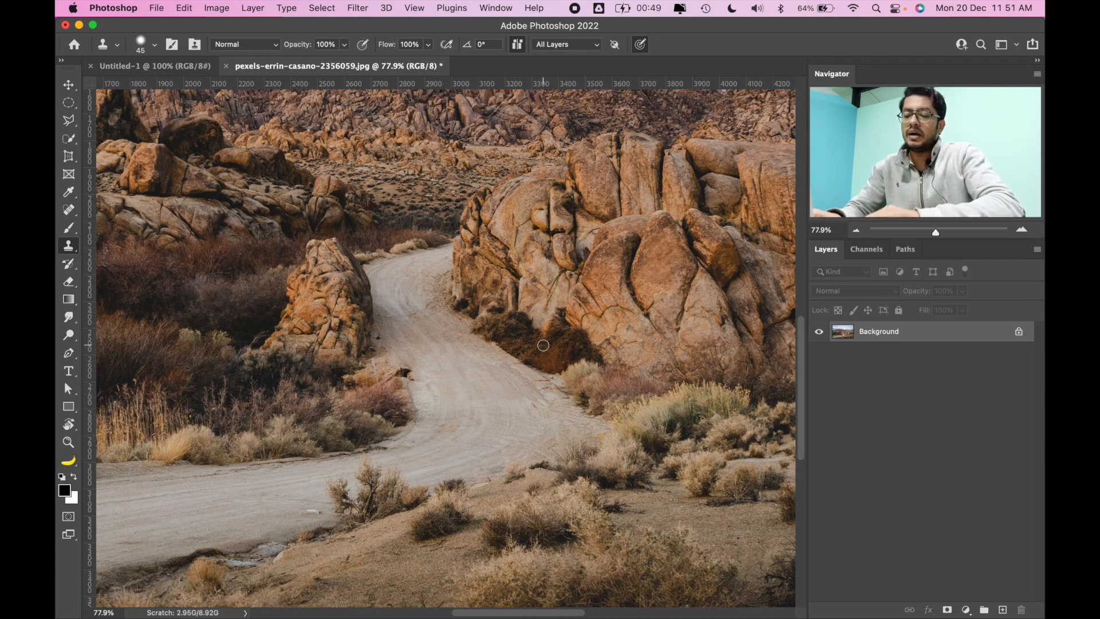
scroll(543, 345, down, 3)
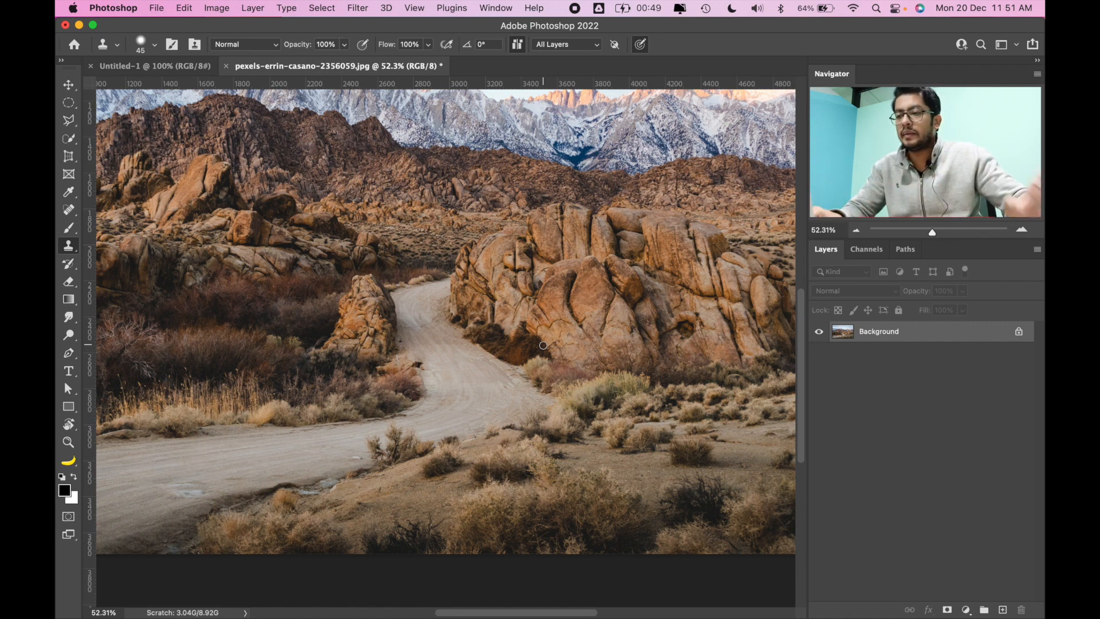
key(super+z)
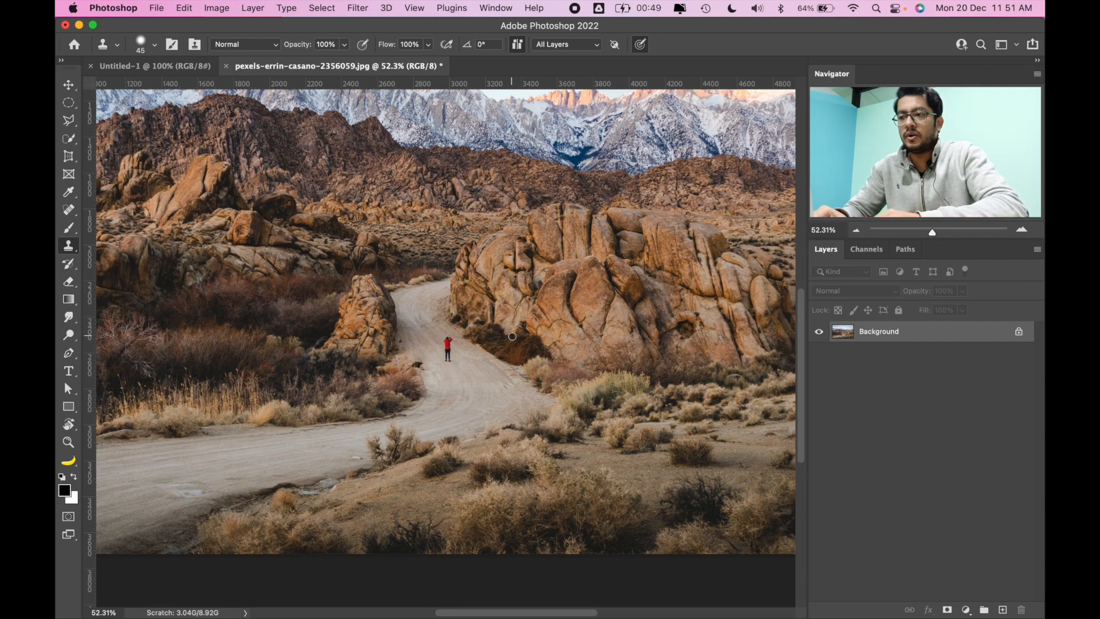
- Add a new layer and clone the person in red onto it, on the road just below and to the right of the original
scroll(512, 337, up, 3)
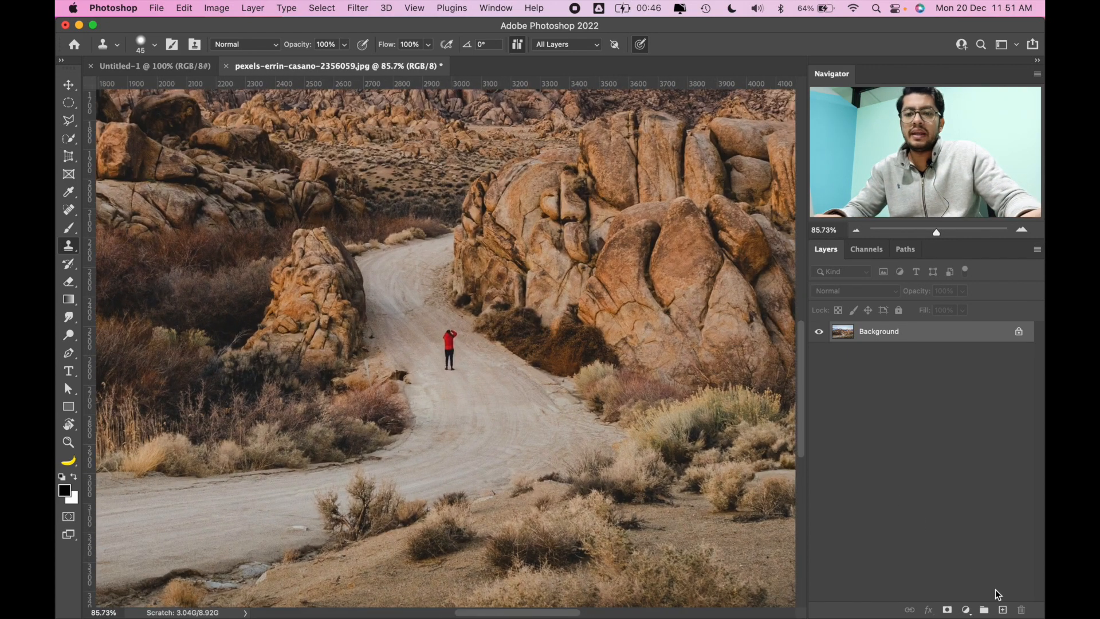
click(1003, 610)
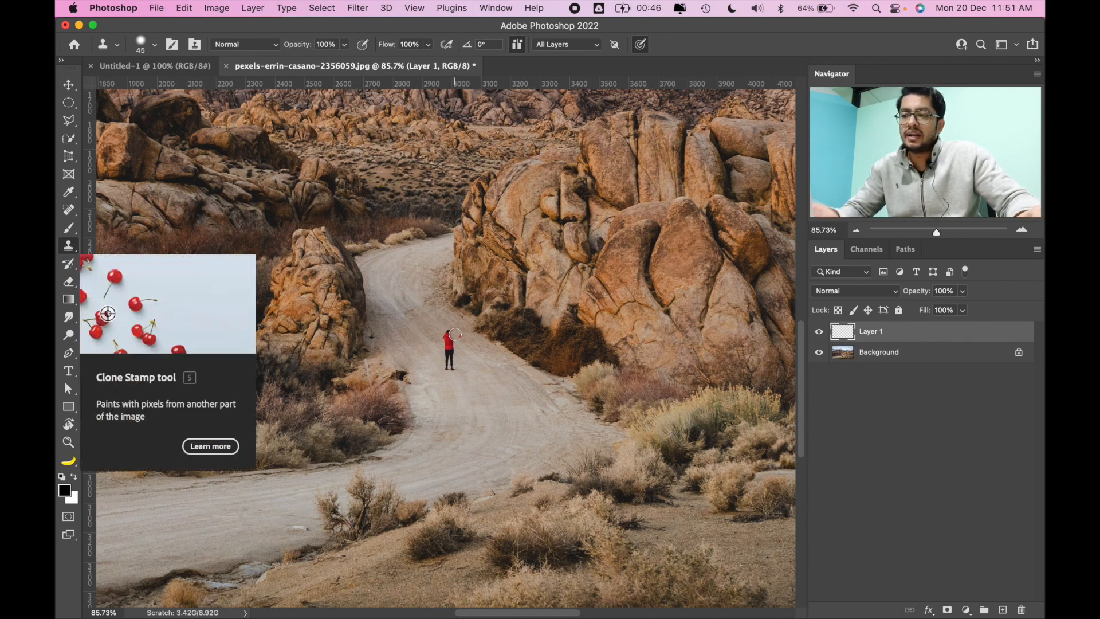
alt+click(449, 346)
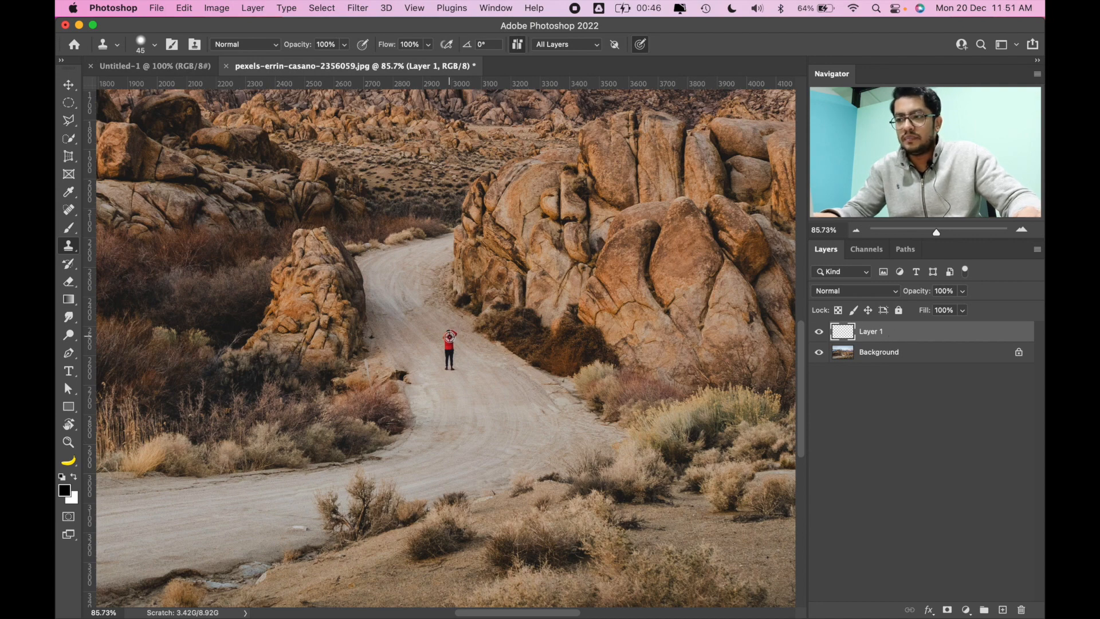
alt+click(450, 337)
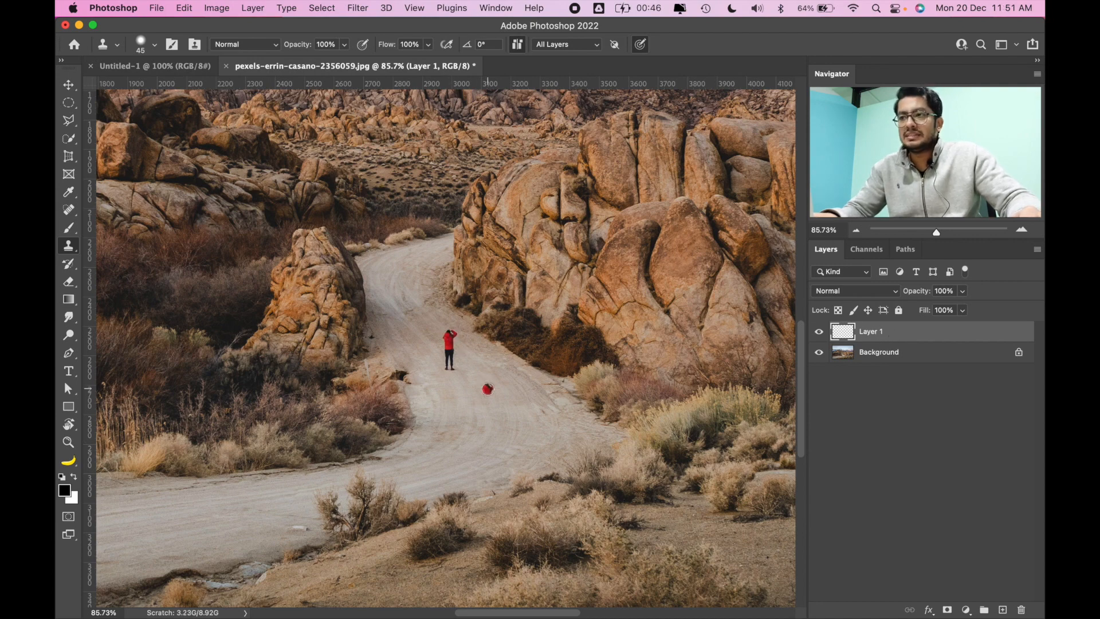
mouse_move(488, 389)
mouse_down()
mouse_move(485, 404)
mouse_move(481, 381)
mouse_move(484, 413)
mouse_move(494, 395)
mouse_move(491, 416)
mouse_up()
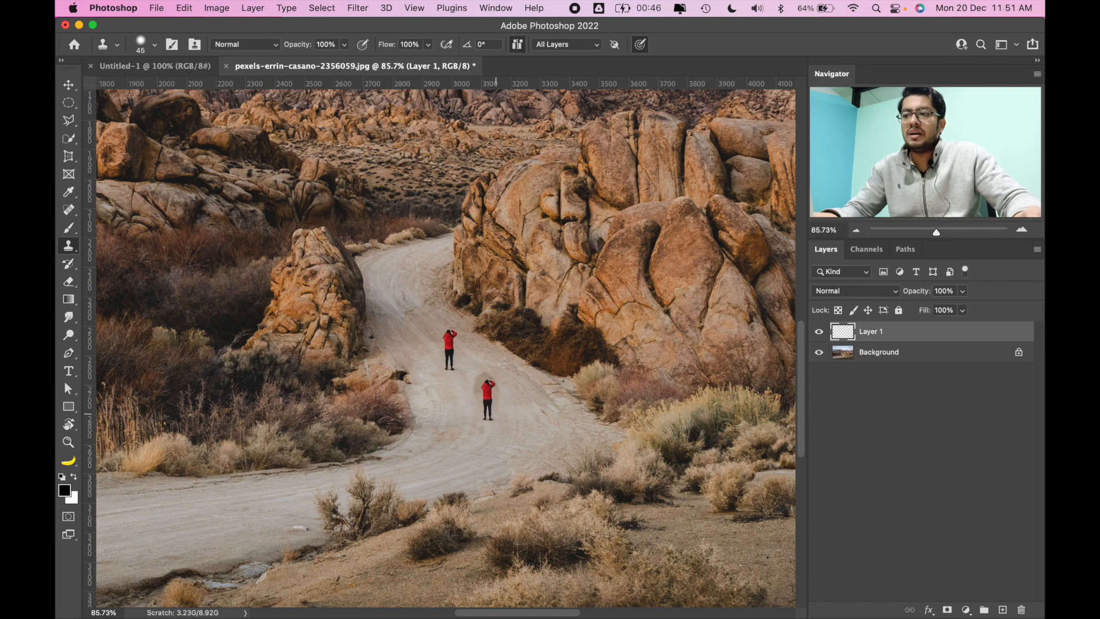
- Toggle the visibility of Layer 1 to compare the photo with and without the cloned person
click(819, 332)
click(819, 332)
click(819, 332)
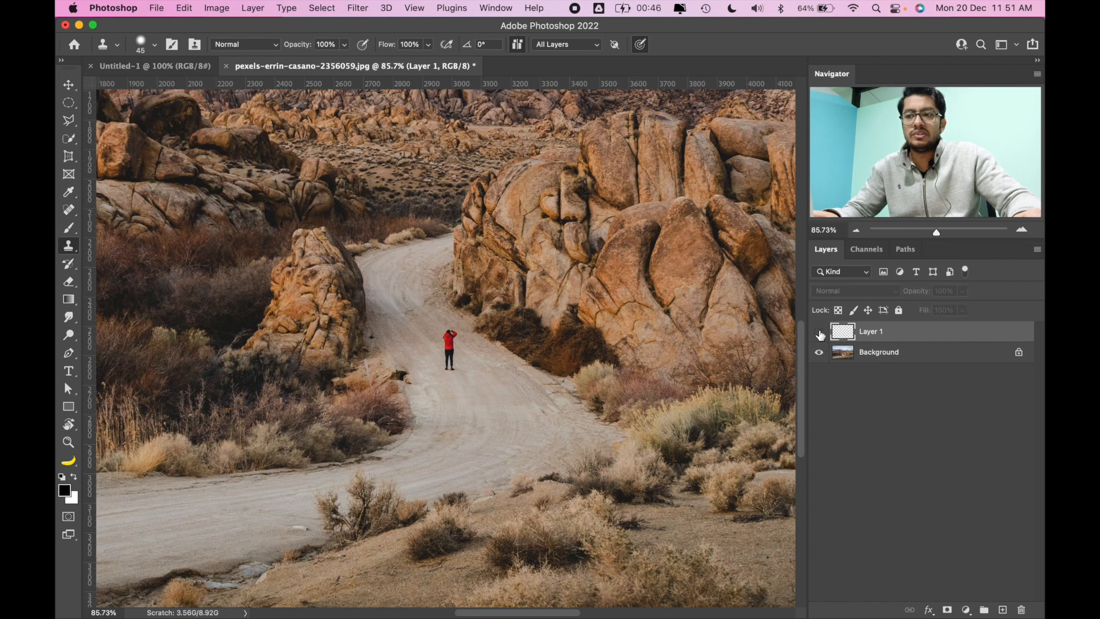
click(820, 333)
click(820, 332)
click(819, 332)
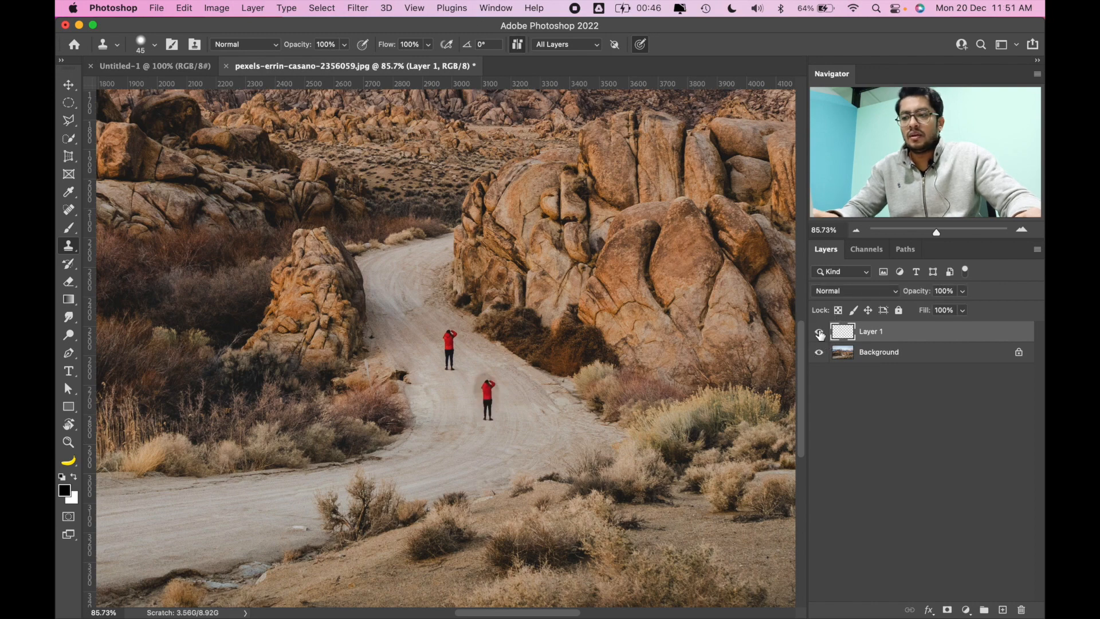
click(819, 333)
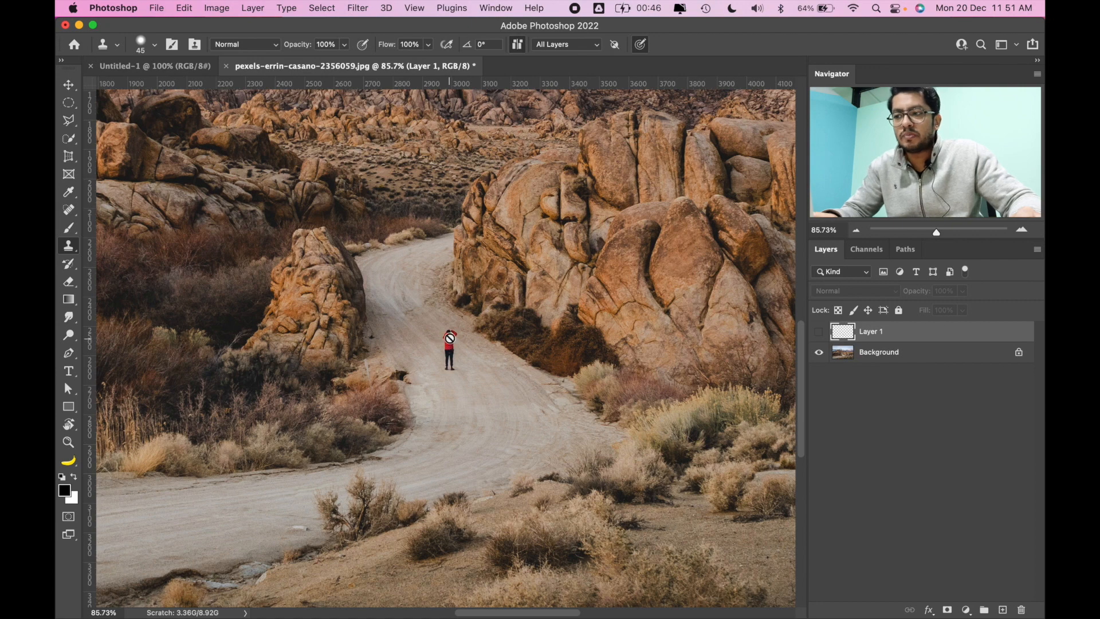
click(819, 331)
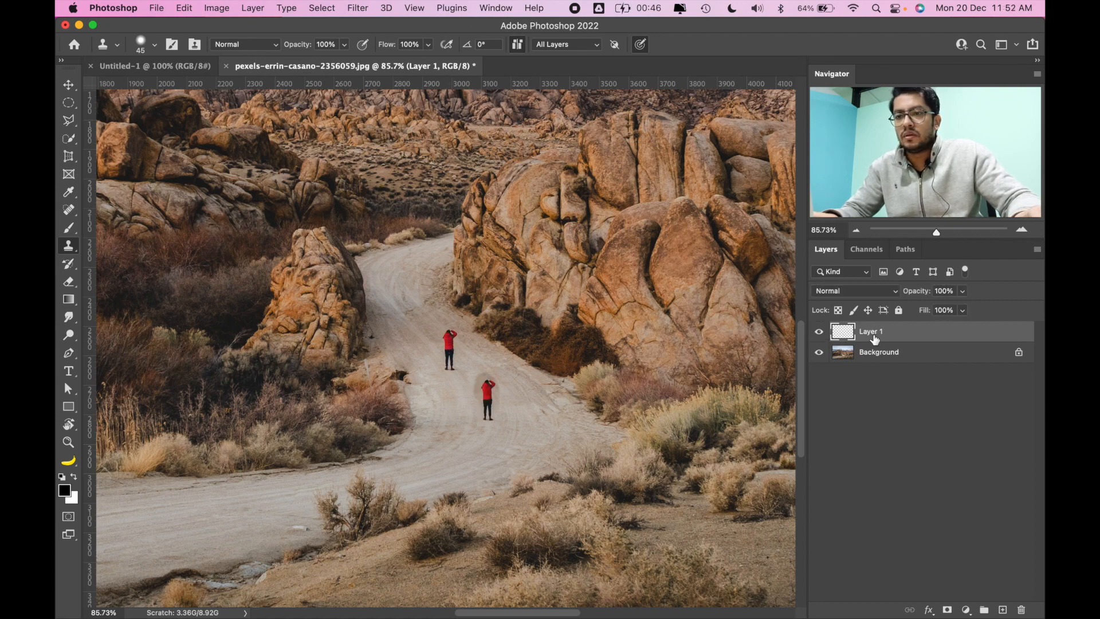
click(818, 331)
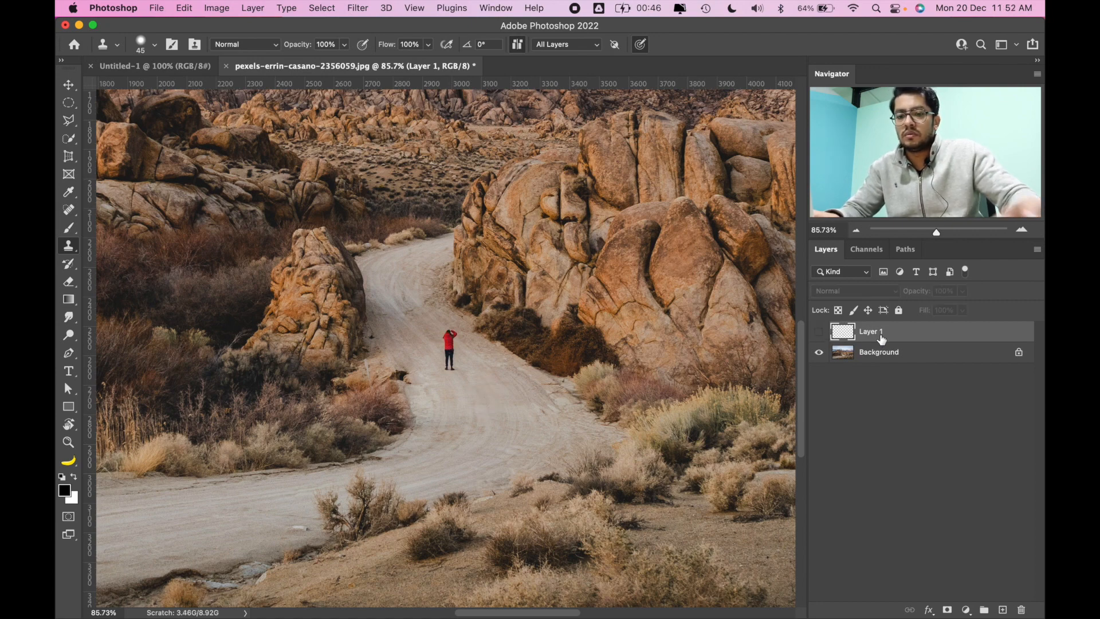
- Replace the layer holding the cloned person with a new empty layer, and sample the person in red as the clone source
key(Delete)
click(1002, 610)
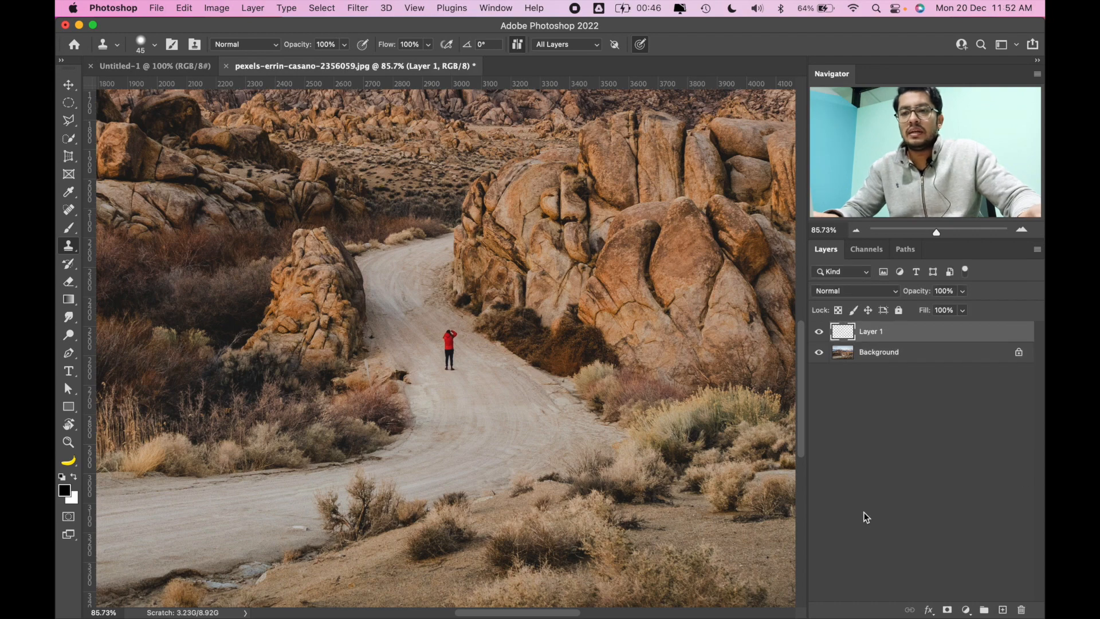
alt+click(449, 337)
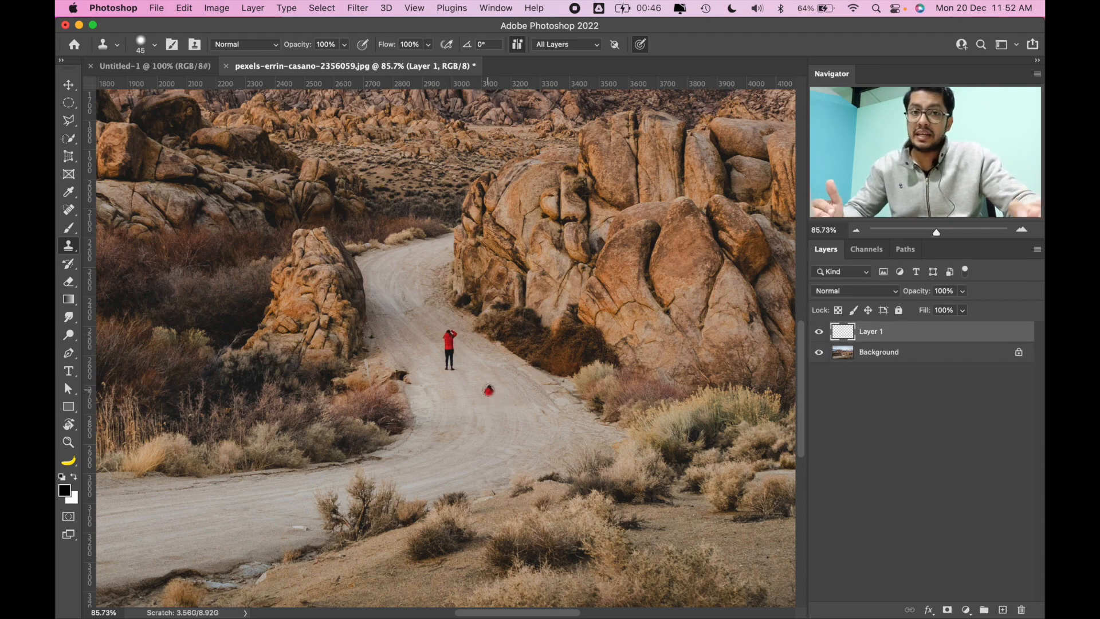
- Switch the Clone Stamp's sampling between Current Layer and All Layers, leaving it on Current Layer
click(582, 45)
click(581, 19)
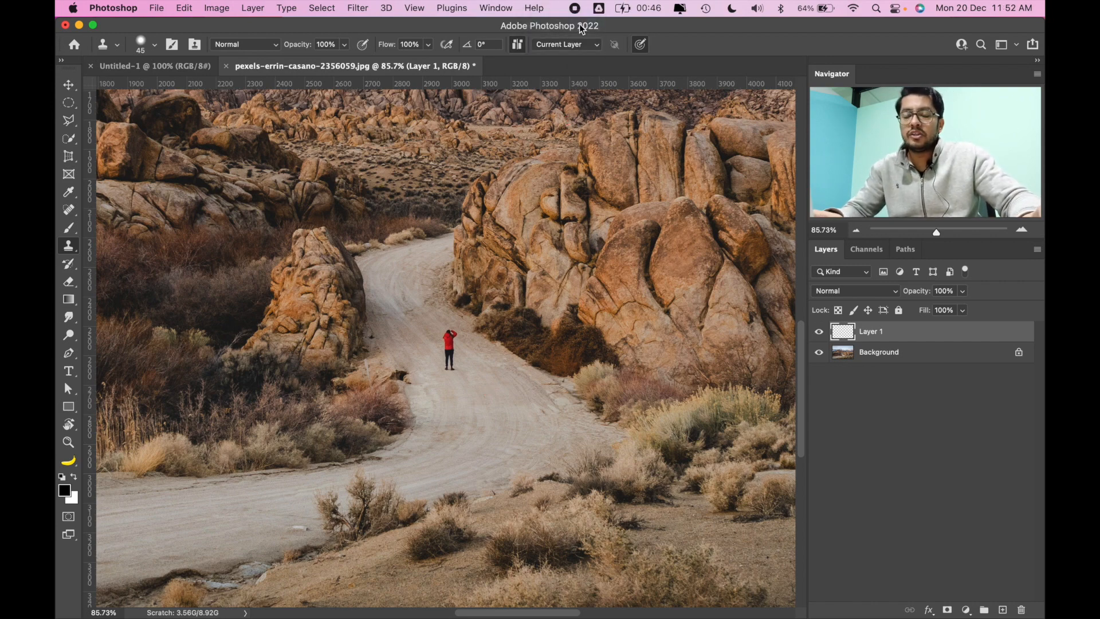
click(579, 43)
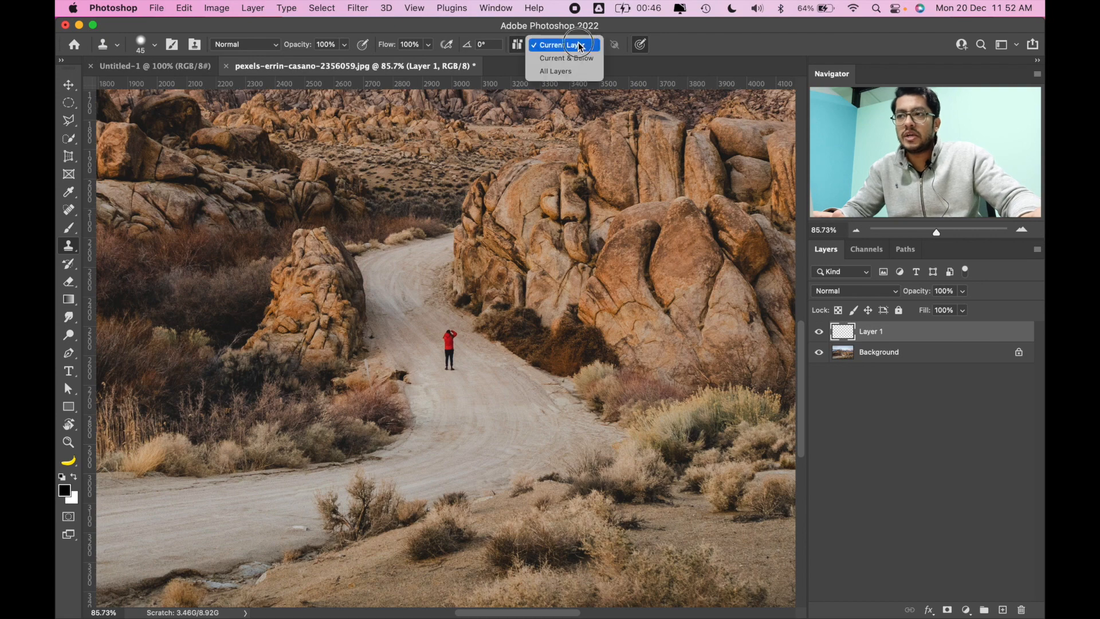
click(559, 71)
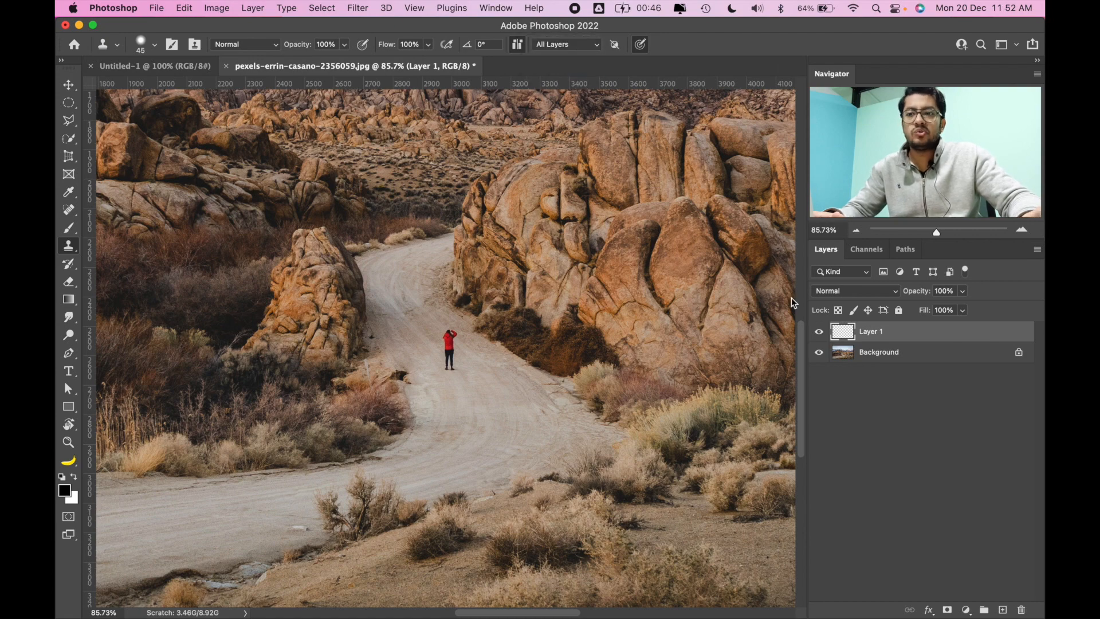
click(584, 45)
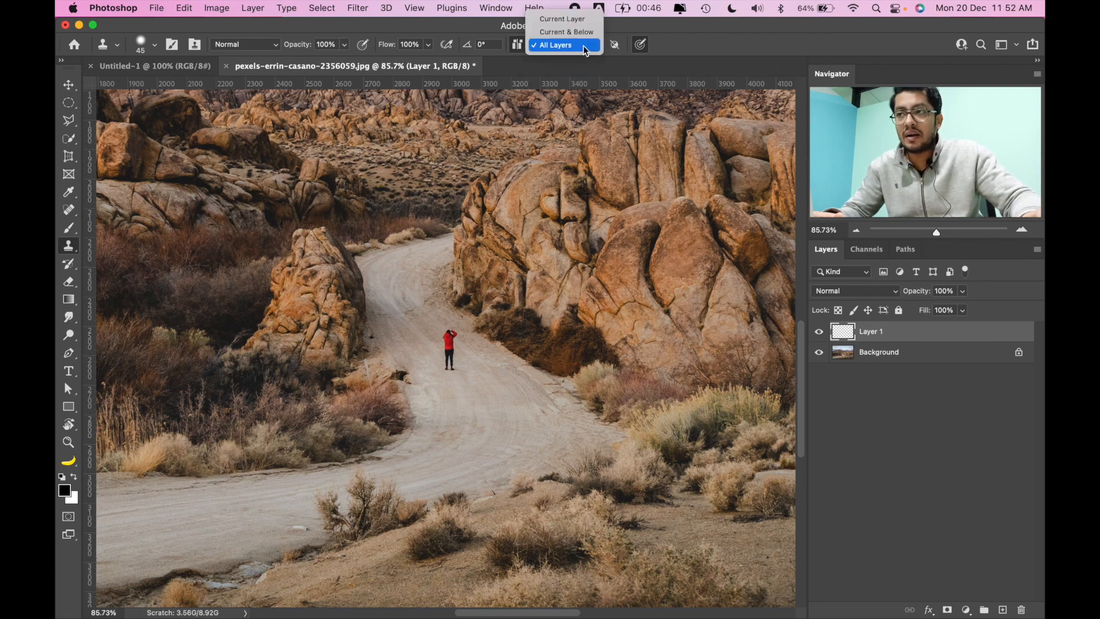
click(579, 23)
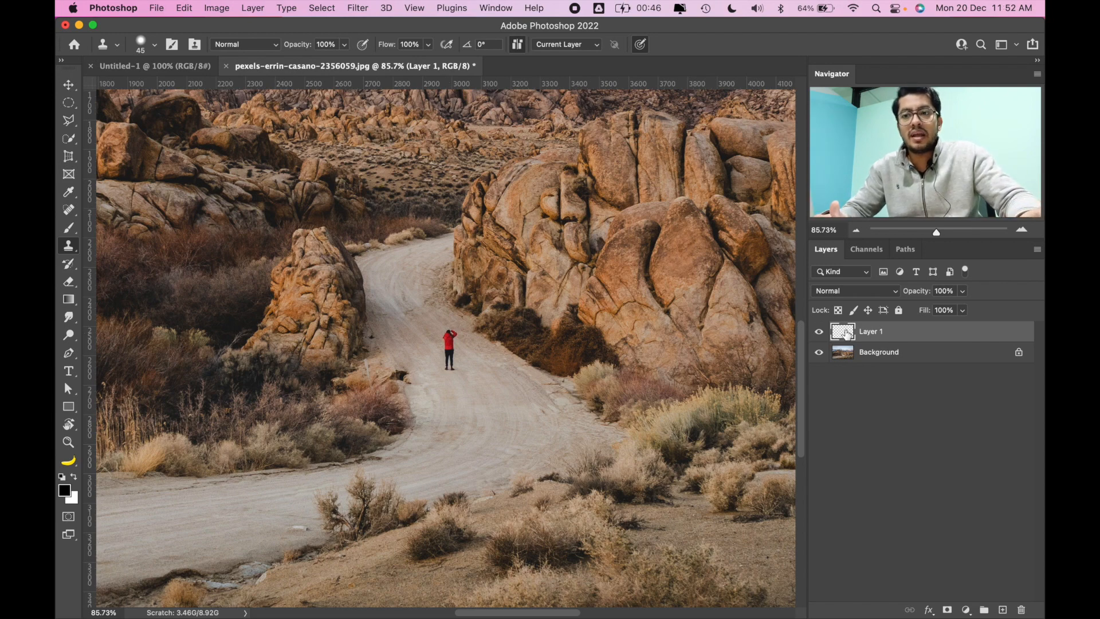
- Hide and show the Background layer to examine the contents of Layer 1 on its own
click(820, 353)
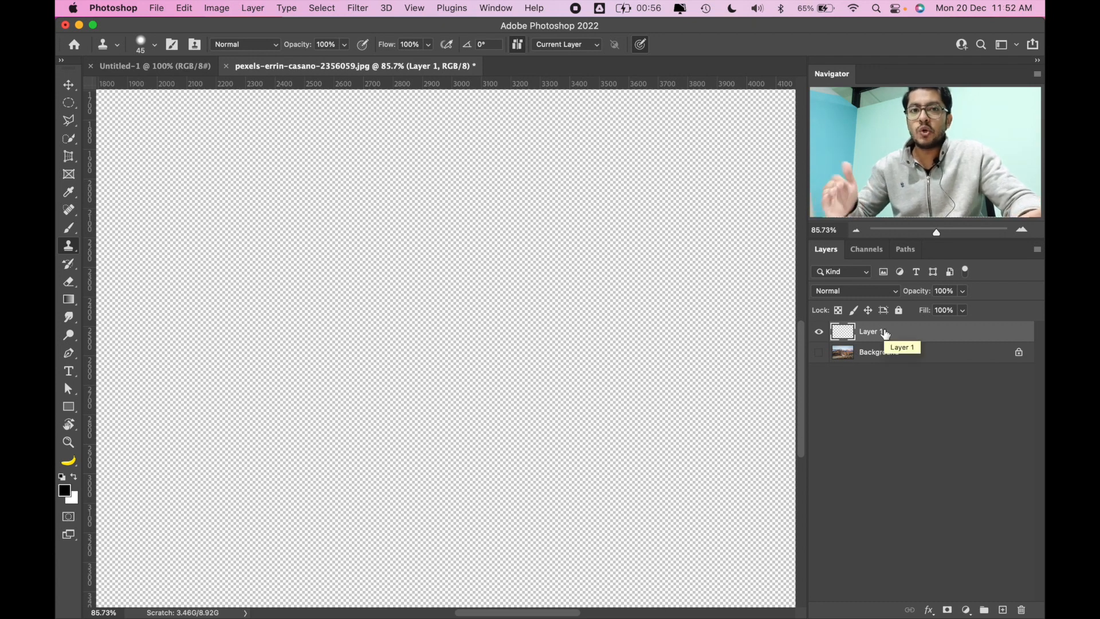
click(824, 353)
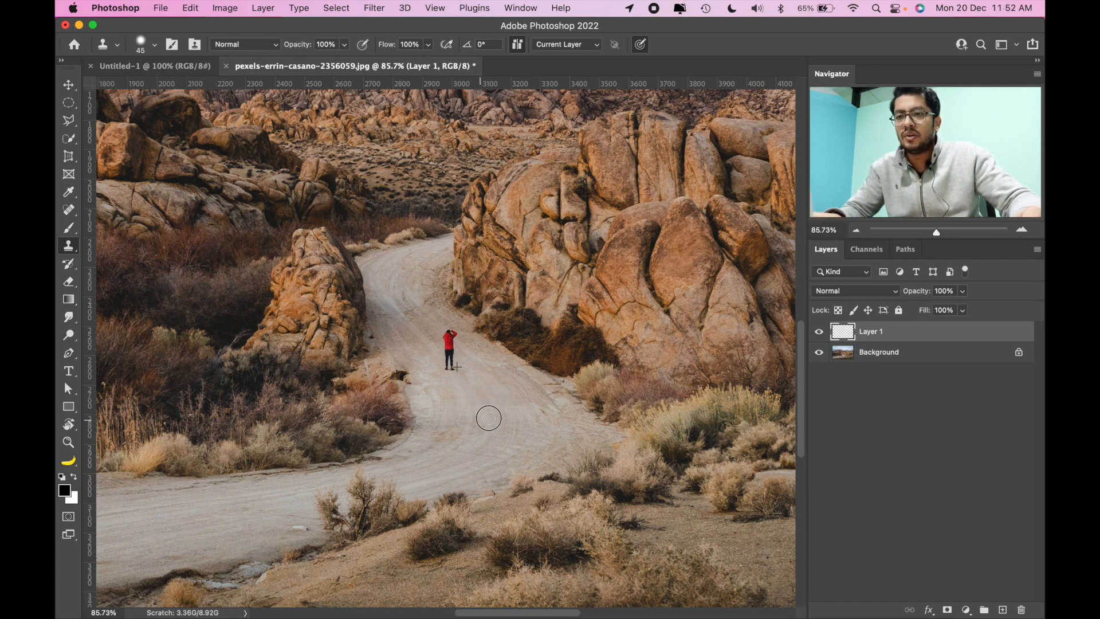
click(818, 353)
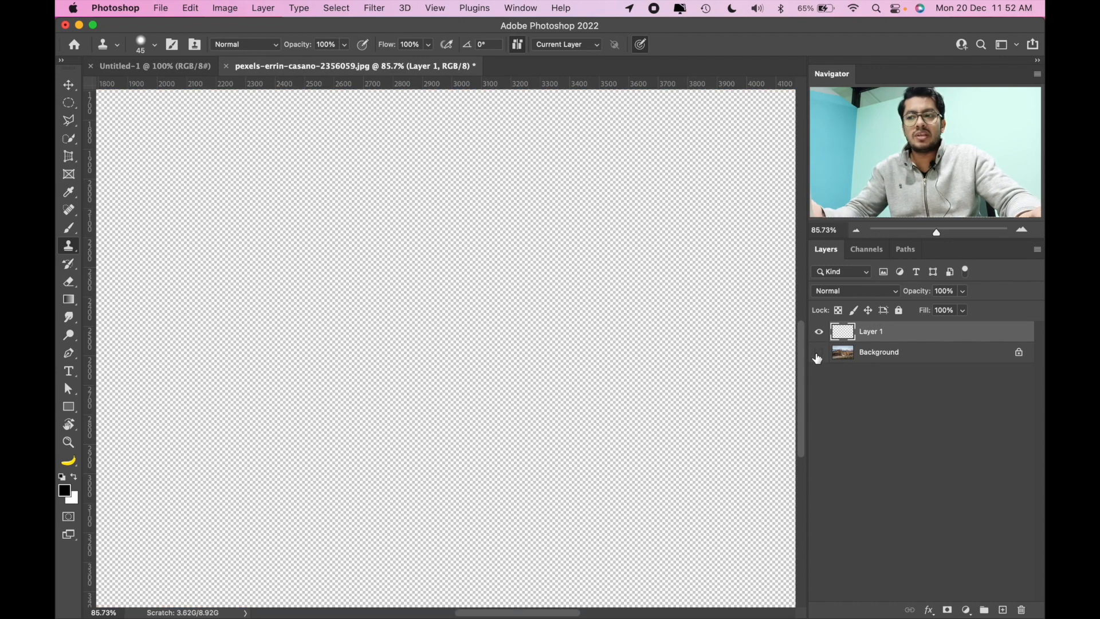
click(818, 353)
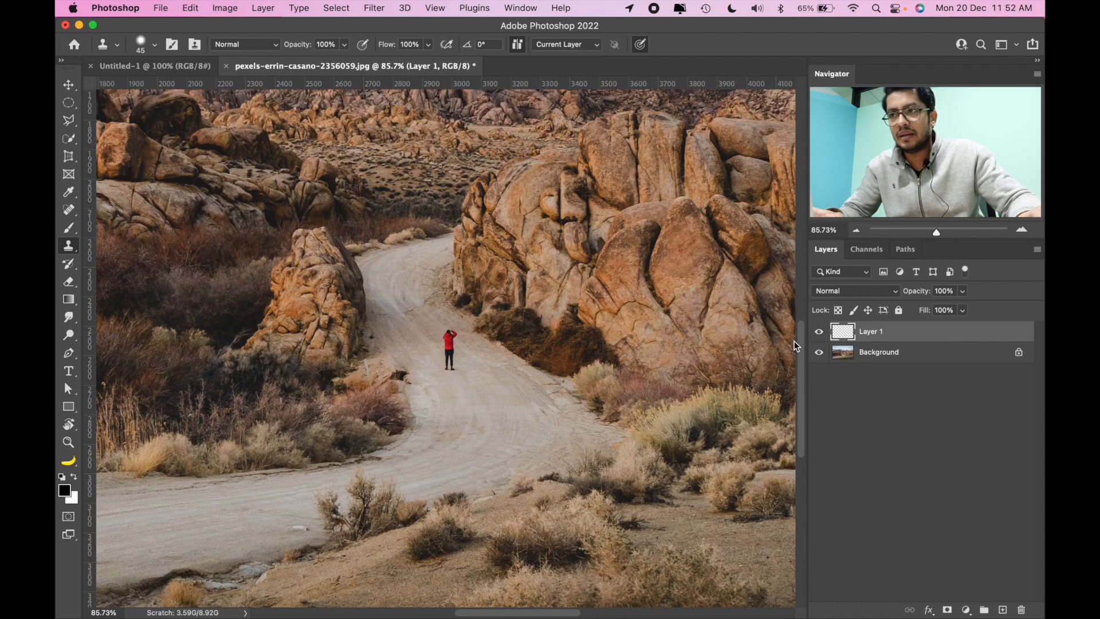
- Switch the Clone Stamp's sampling to Current & Below and then to All Layers
click(570, 45)
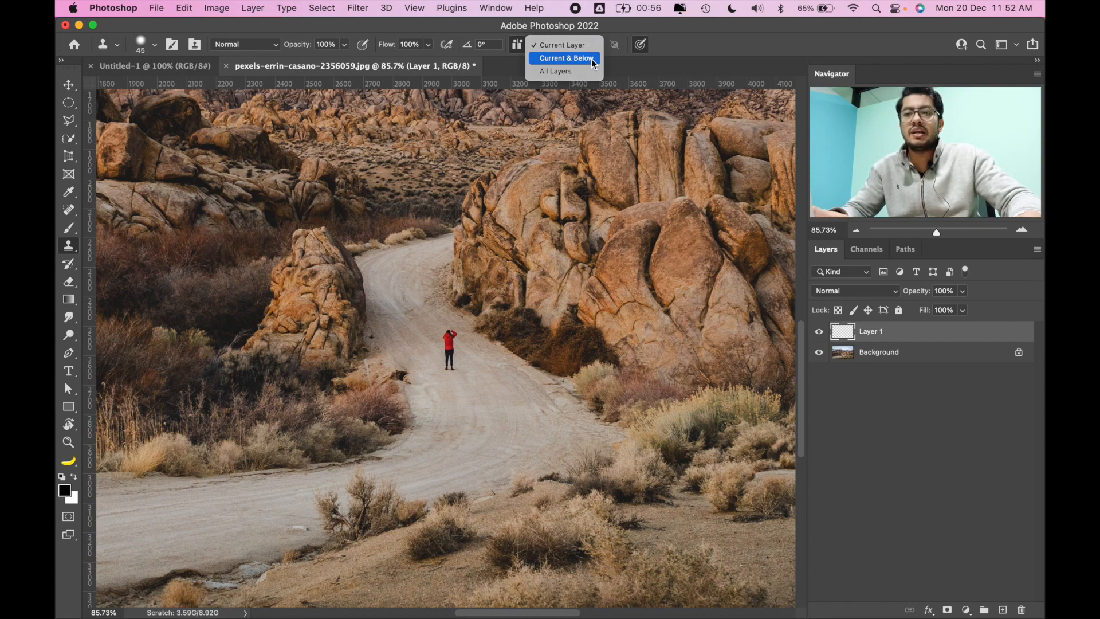
click(591, 58)
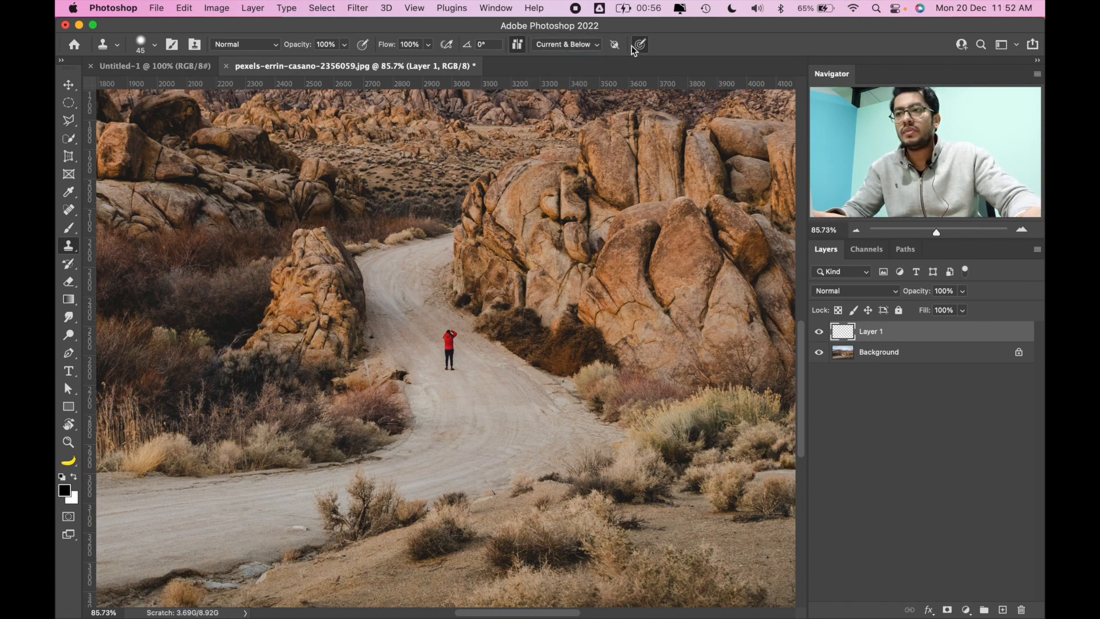
click(588, 46)
click(579, 57)
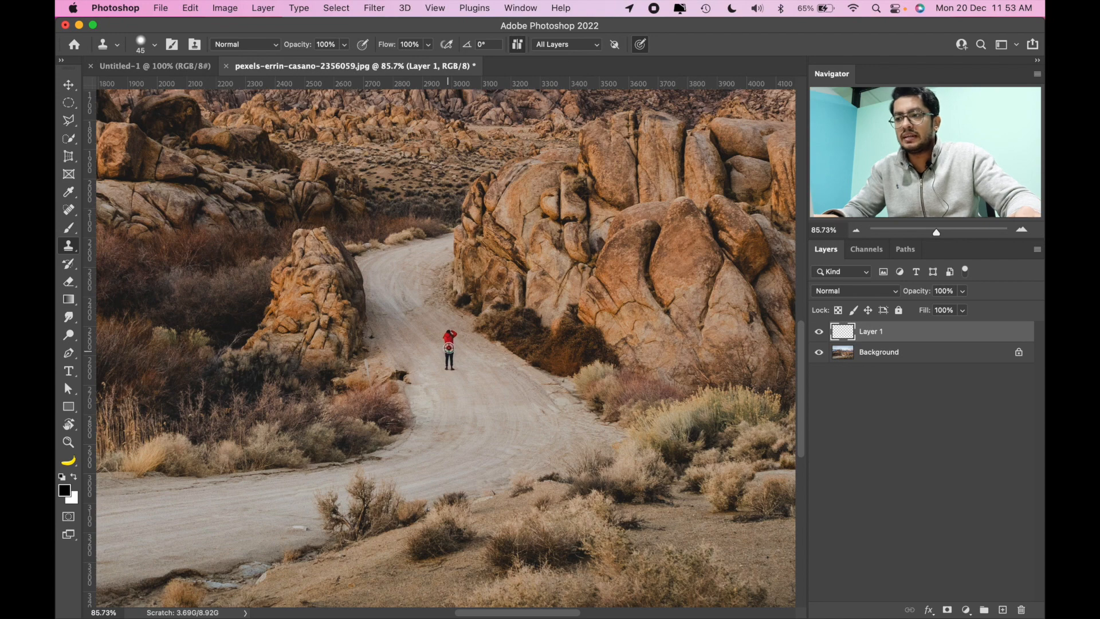
- Clone the person in red onto Layer 1 beside the original on the road, and toggle the layer's visibility to compare
alt+click(451, 334)
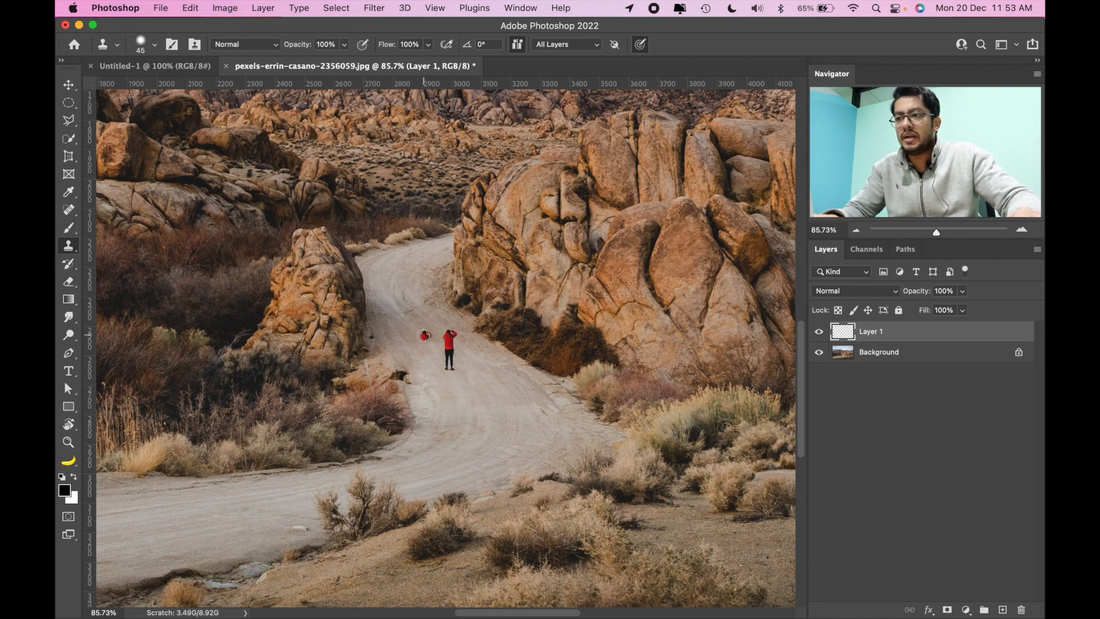
mouse_move(421, 341)
mouse_down()
mouse_move(421, 372)
mouse_move(422, 335)
mouse_up()
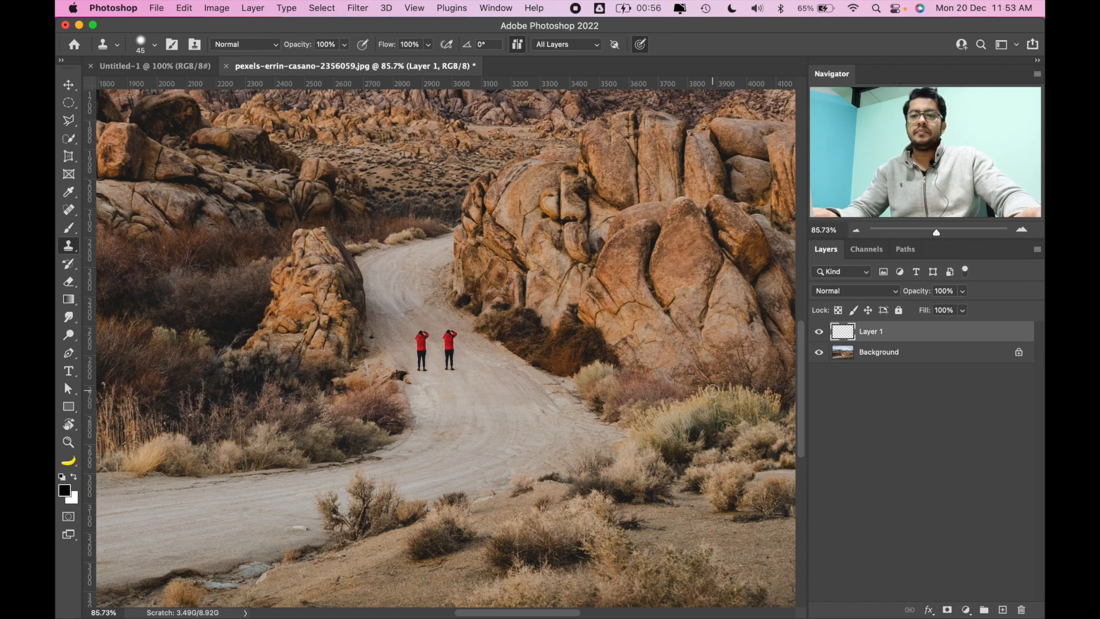
click(819, 331)
click(820, 331)
click(820, 332)
click(820, 332)
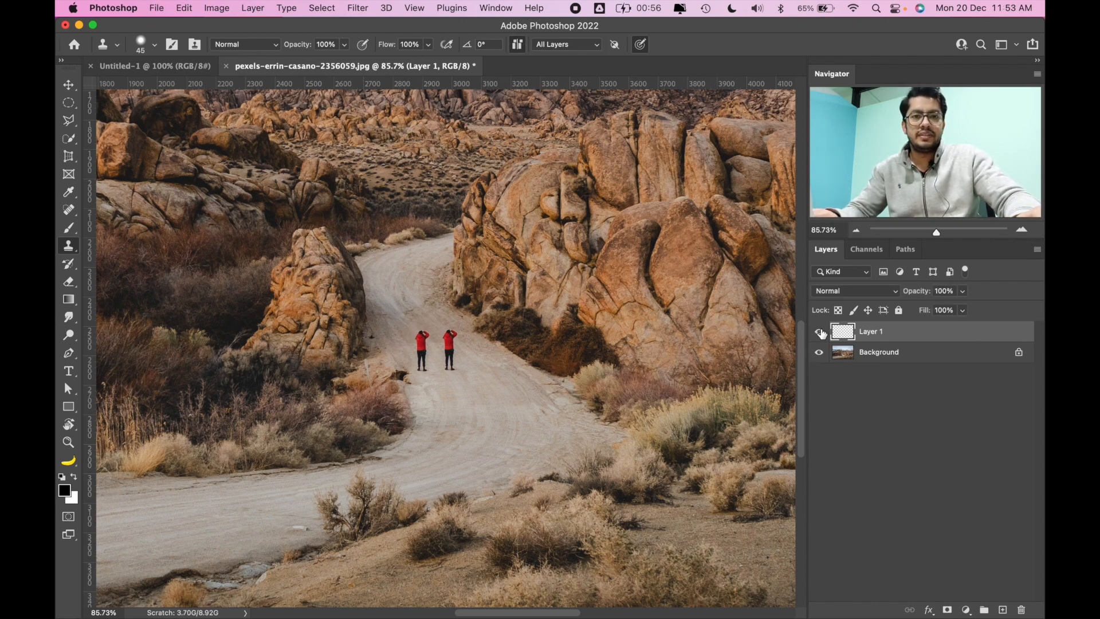
click(820, 332)
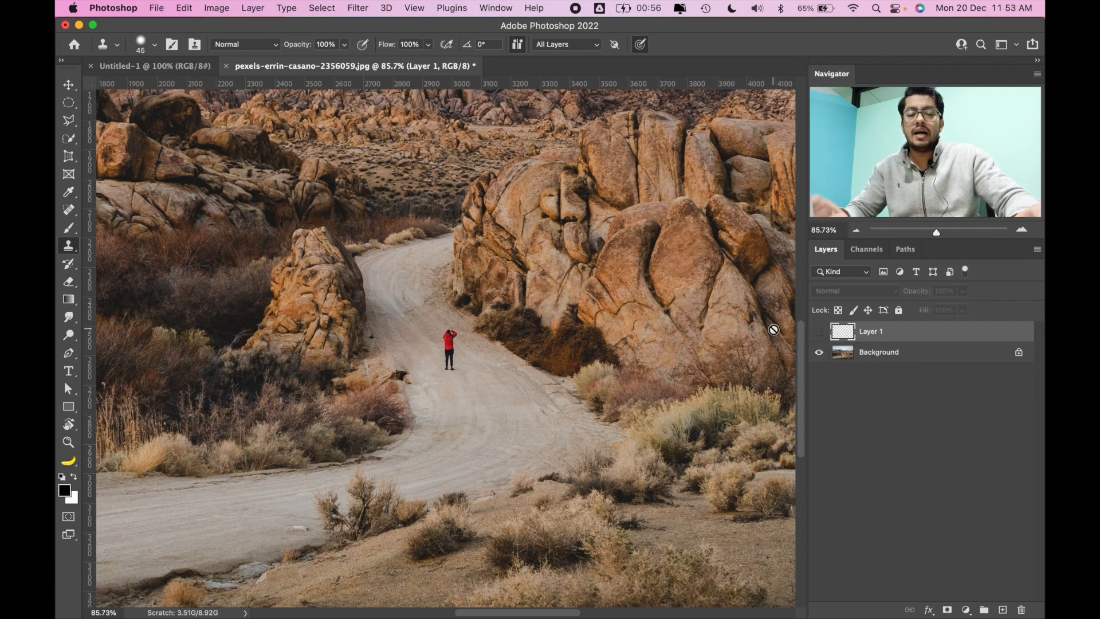
- Replace Layer 1 with a new empty layer and cover the person in red with cloned road texture
drag(896, 333, 1021, 609)
click(1003, 610)
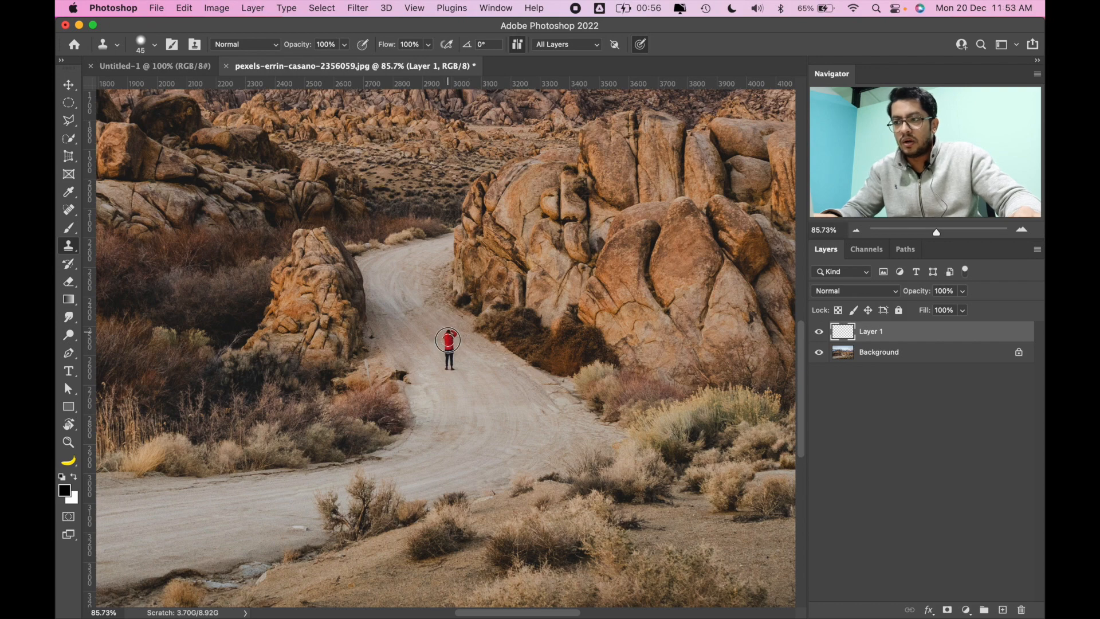
mouse_move(450, 347)
mouse_down()
mouse_move(447, 363)
mouse_move(451, 336)
mouse_move(454, 366)
mouse_up()
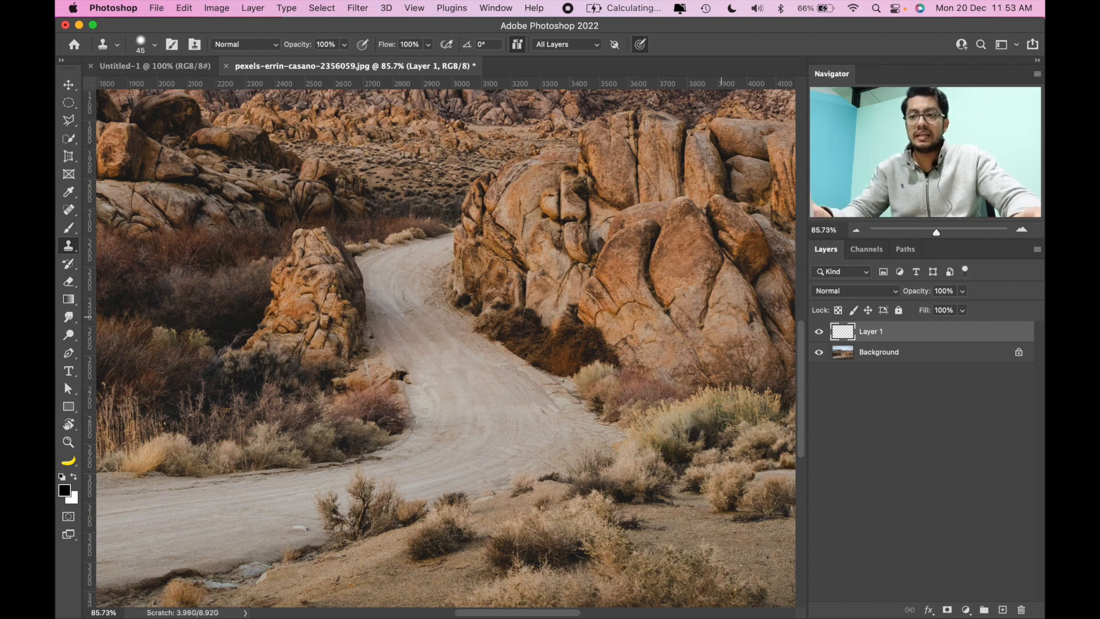
- Toggle Layer 1's visibility to compare the road with and without the person in red
click(820, 334)
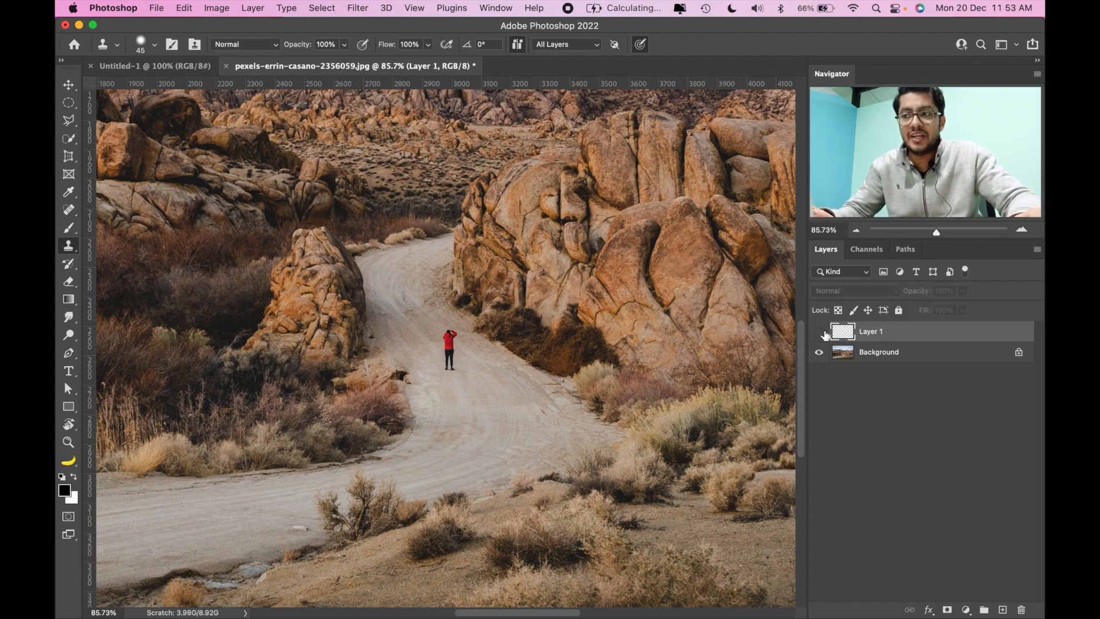
click(821, 334)
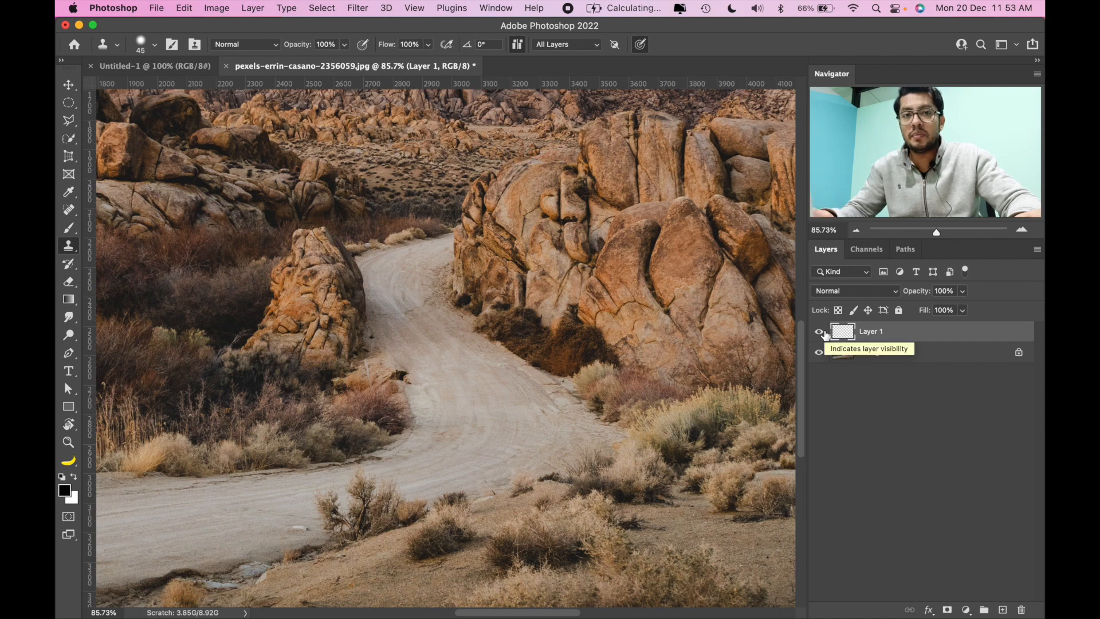
click(820, 334)
click(821, 335)
click(820, 334)
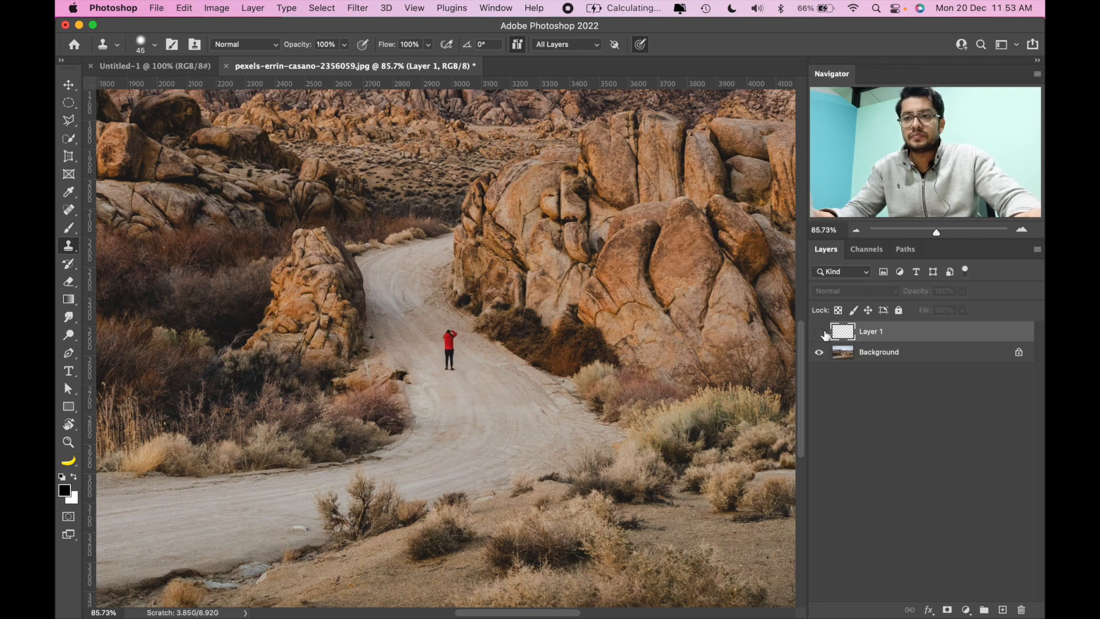
click(820, 335)
- Delete Layer 1 and display the Clone Source settings next to the photo
click(1022, 609)
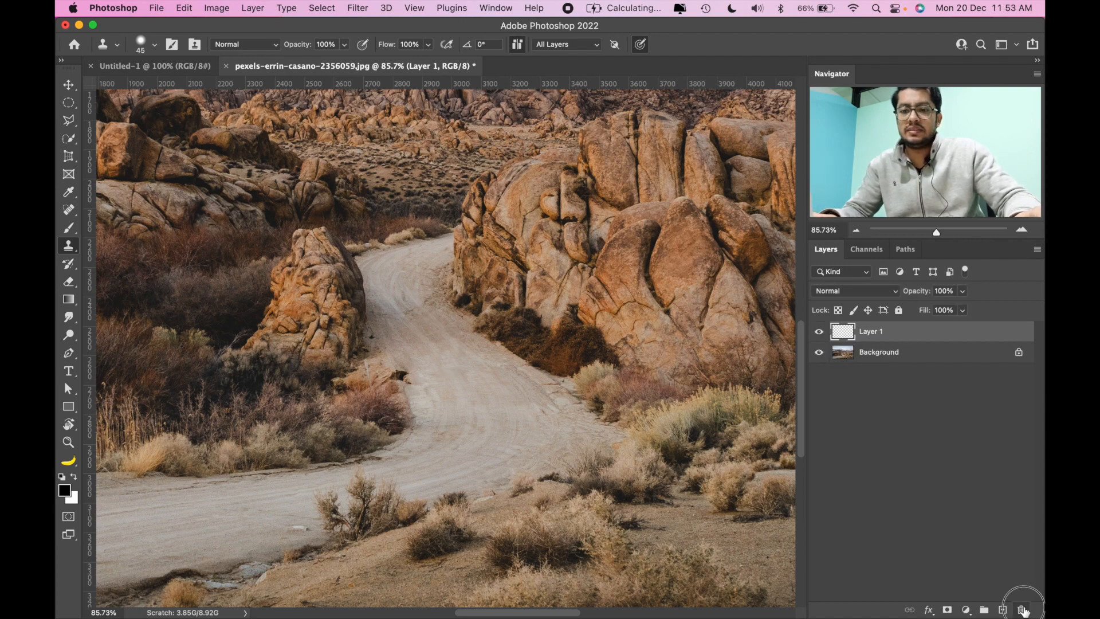
click(592, 229)
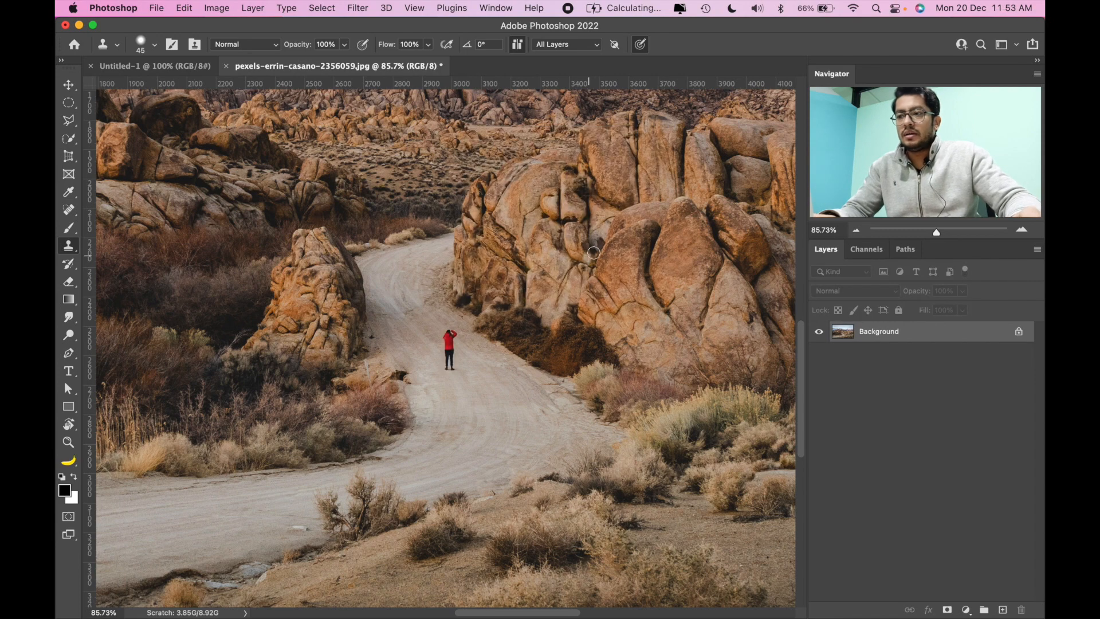
scroll(565, 256, down, 3)
scroll(565, 255, left, 3)
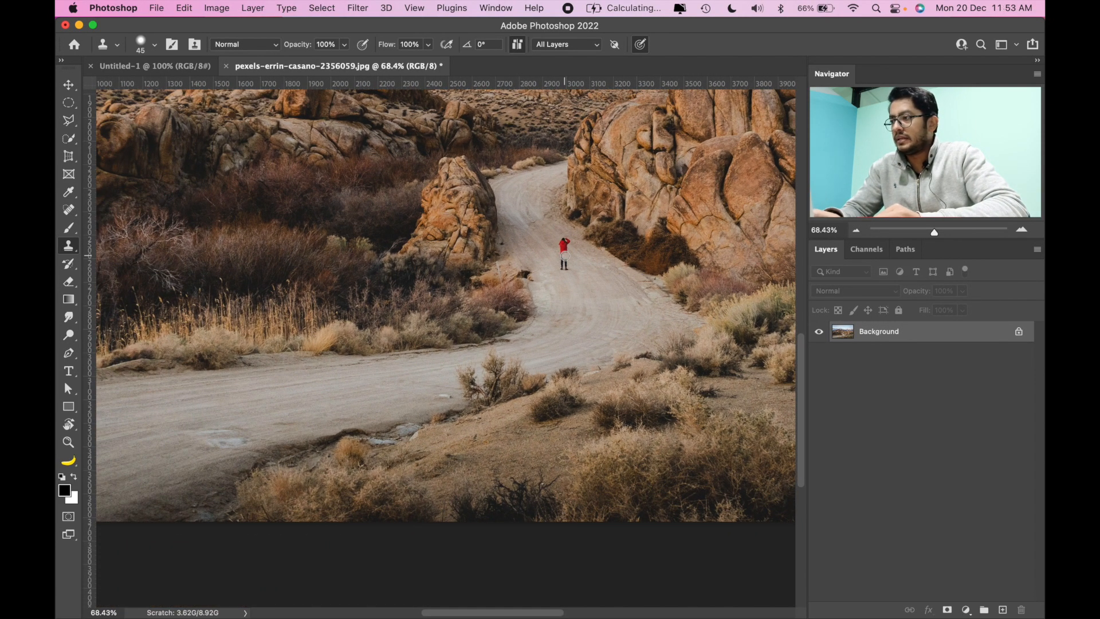
click(493, 9)
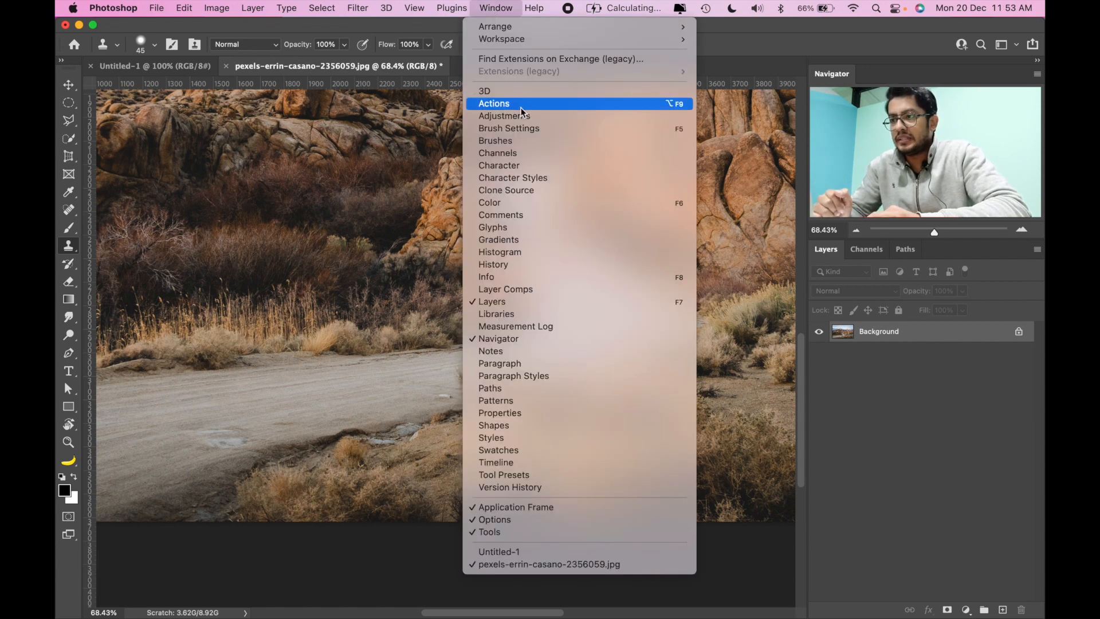
click(535, 190)
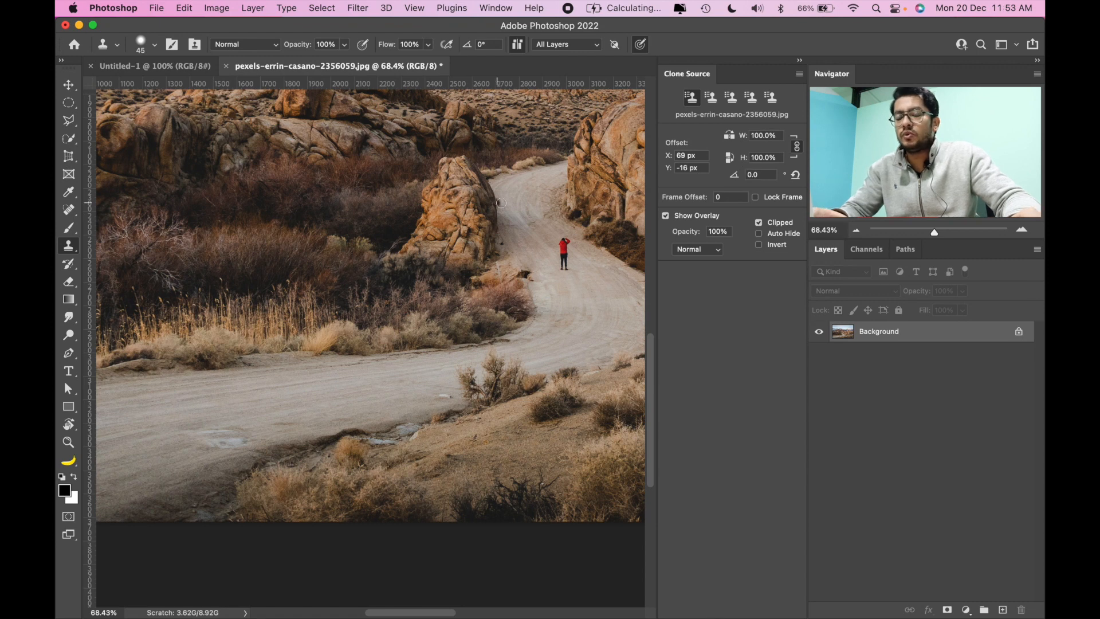
scroll(499, 202, right, 4)
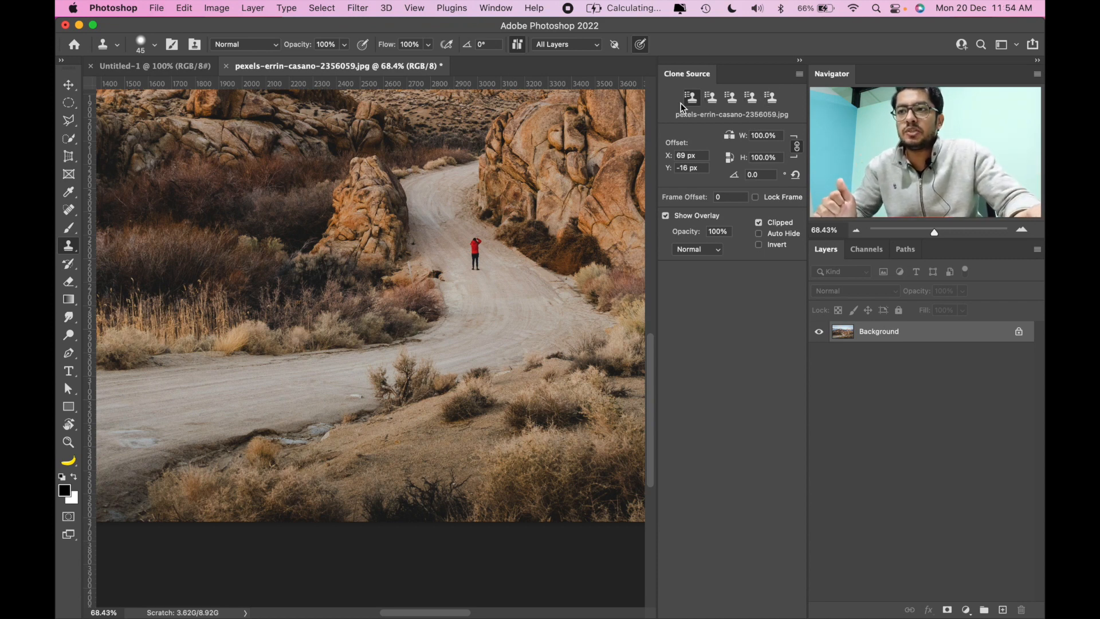
scroll(597, 163, down, 2)
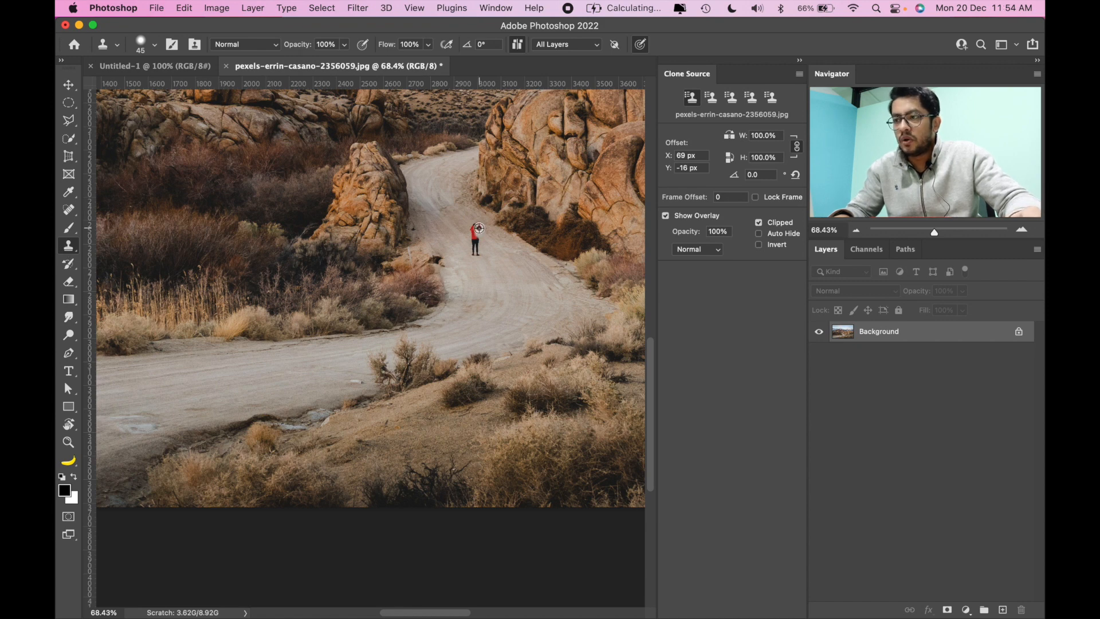
- Add a new layer and clone the person in red onto it, further down the road from the original
click(1002, 609)
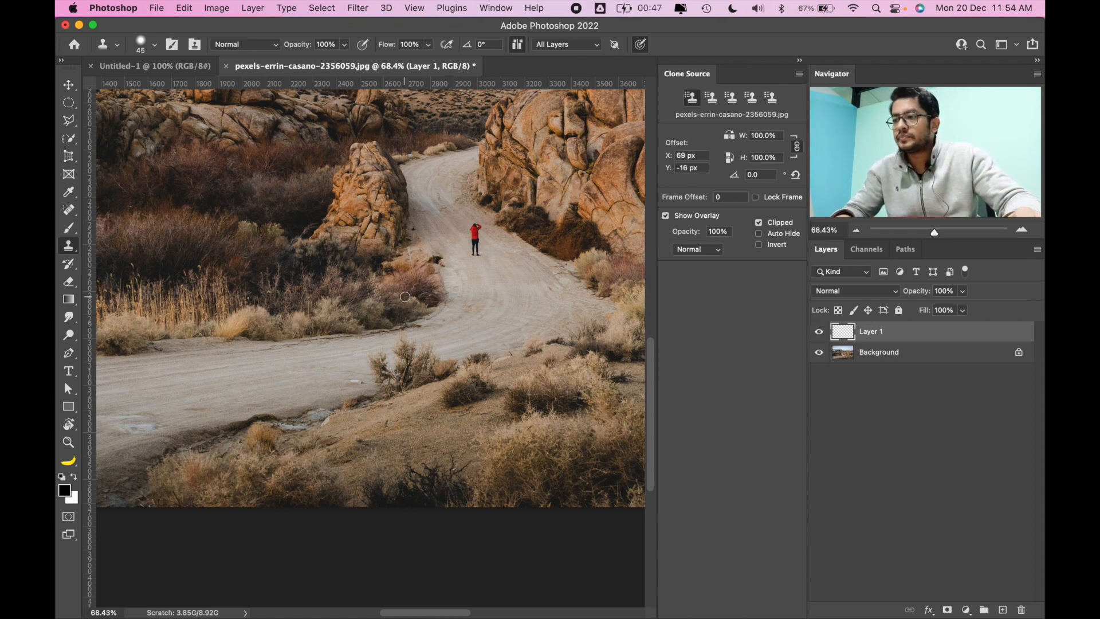
scroll(405, 297, down, 2)
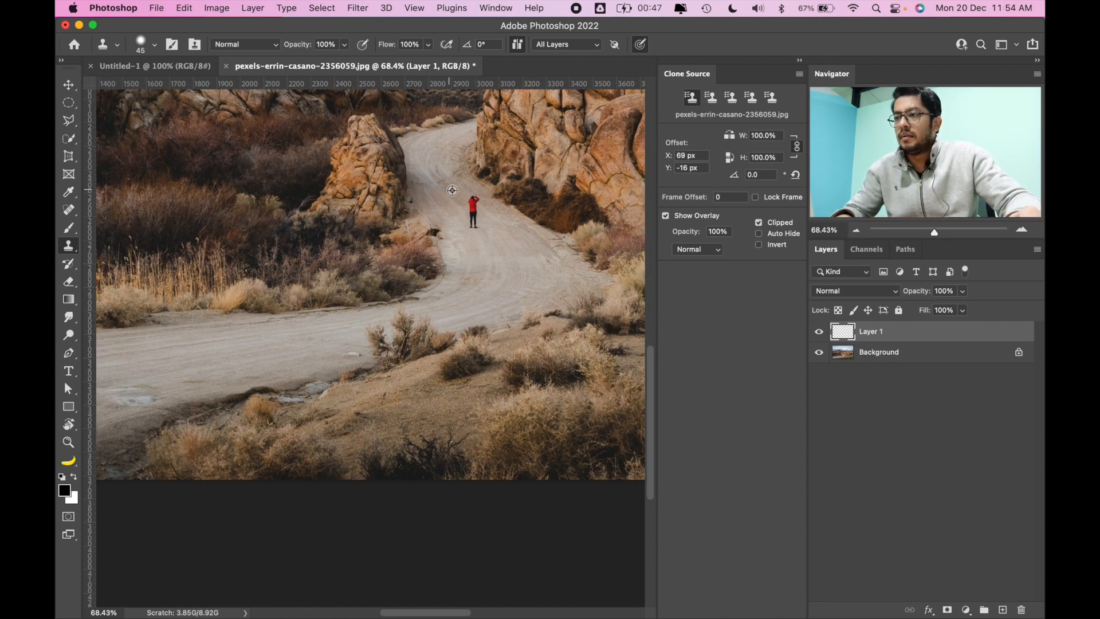
alt+click(471, 201)
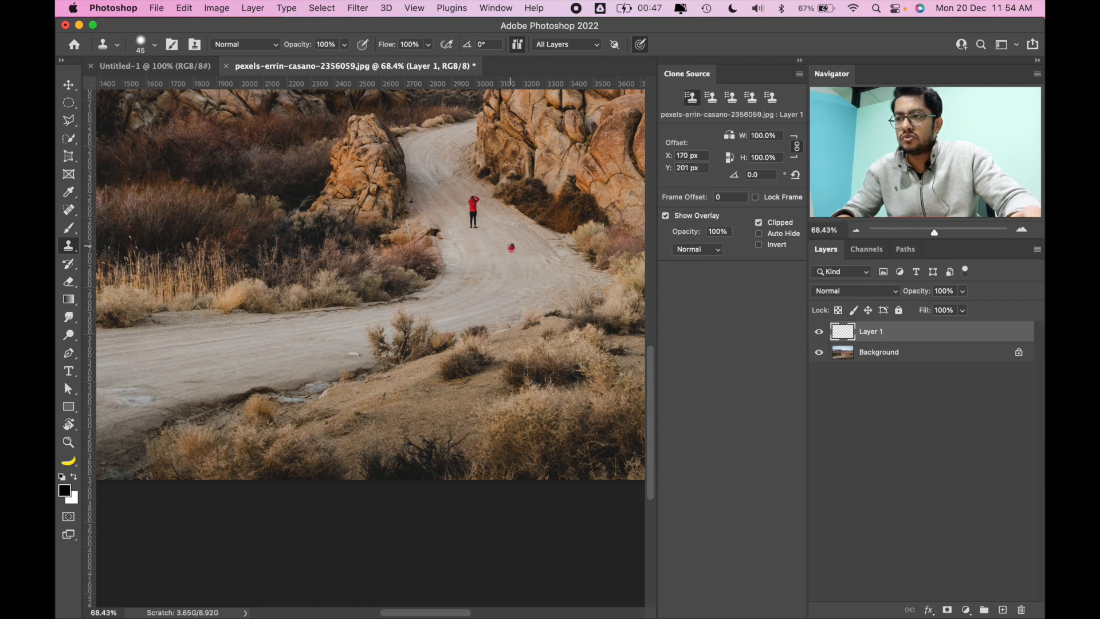
drag(513, 253, 514, 275)
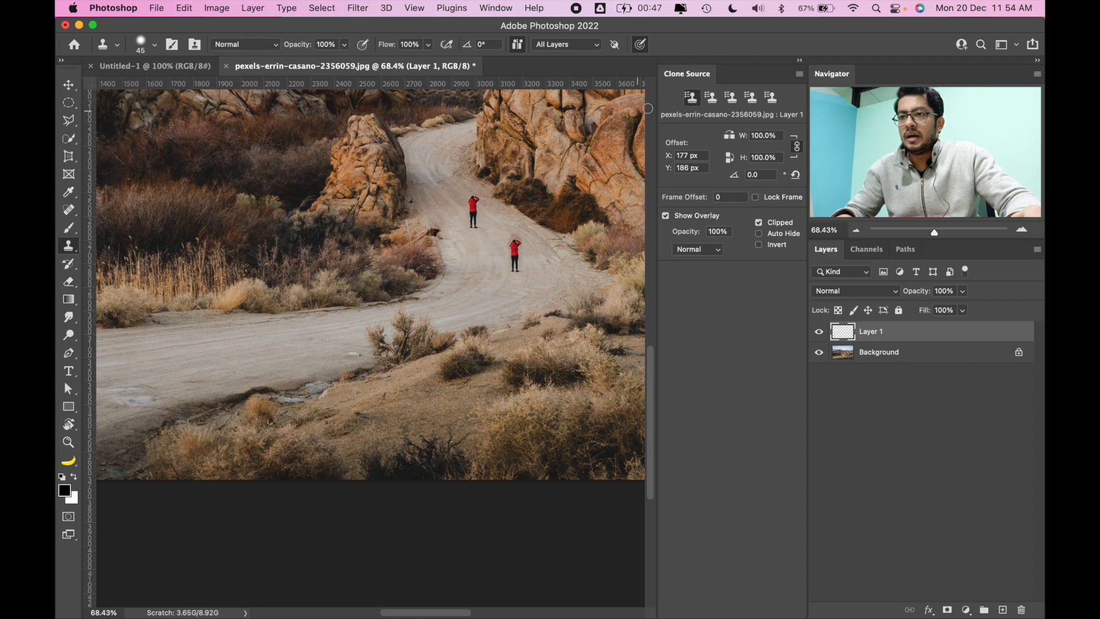
- Sample the roadside shrub into the second clone source and clone it further left along the road's lower edge
click(713, 101)
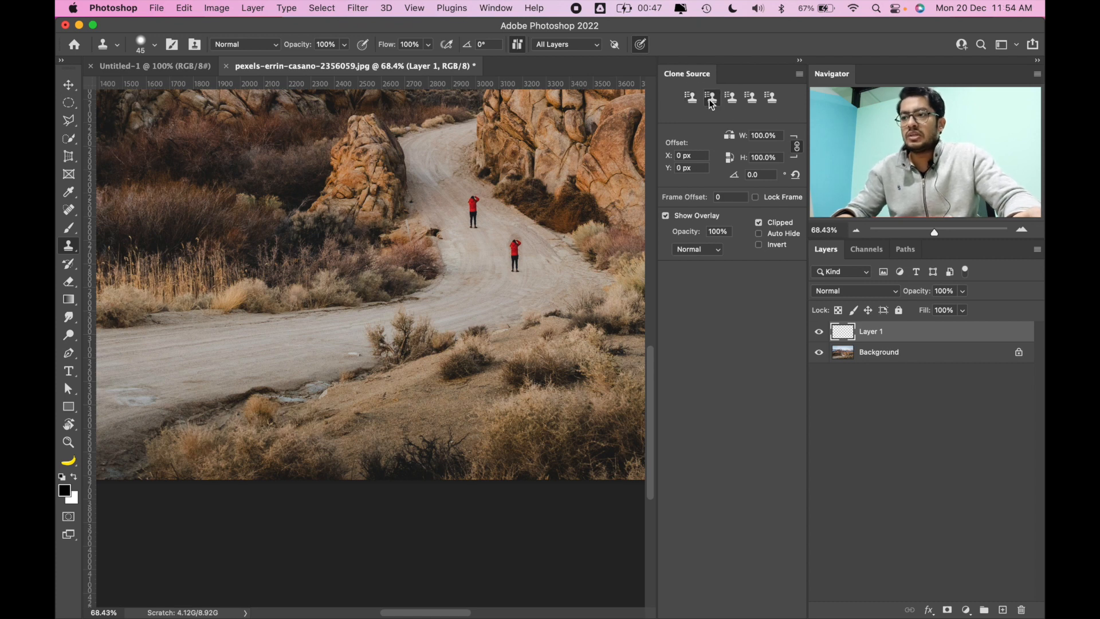
alt+click(399, 358)
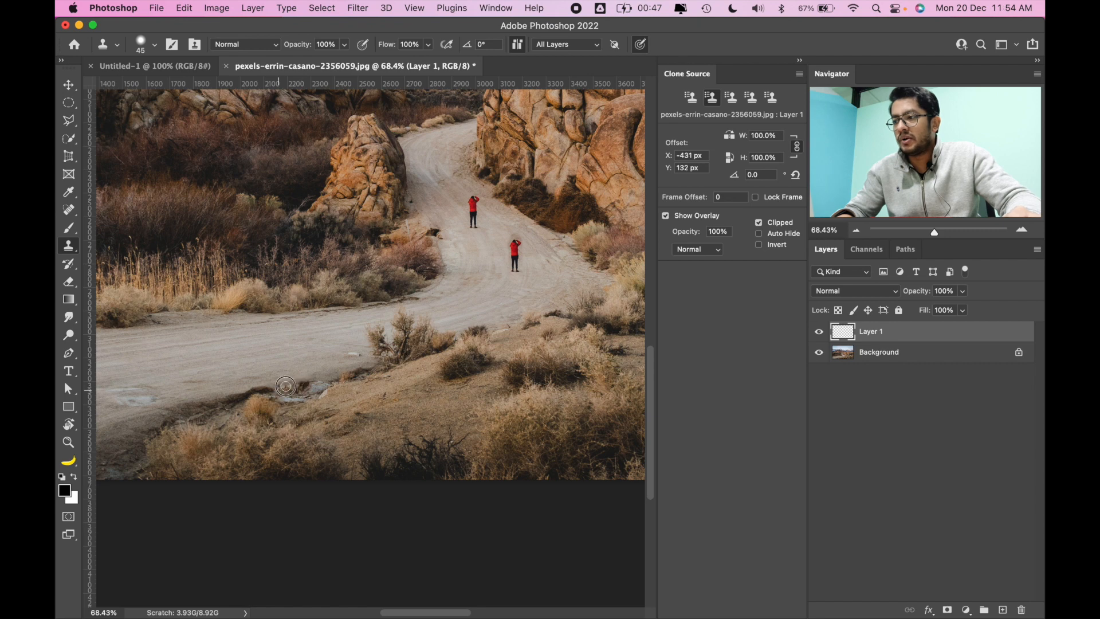
mouse_move(286, 387)
mouse_down()
mouse_move(320, 355)
mouse_move(302, 344)
mouse_move(258, 371)
mouse_move(258, 358)
mouse_move(274, 384)
mouse_move(307, 379)
mouse_move(335, 366)
mouse_move(334, 347)
mouse_move(327, 383)
mouse_move(307, 391)
mouse_move(331, 371)
mouse_move(291, 343)
mouse_move(322, 351)
mouse_up()
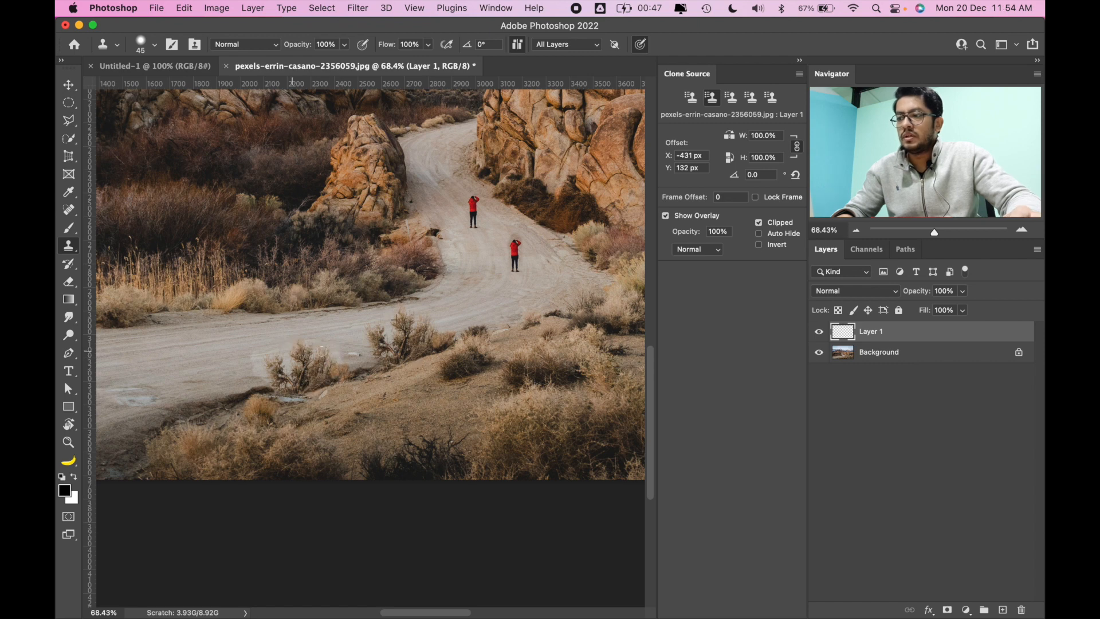
- Sample the sunlit mountain peaks into the third clone source and clone them onto the ridge to their left
scroll(350, 263, left, 5)
scroll(351, 265, up, 5)
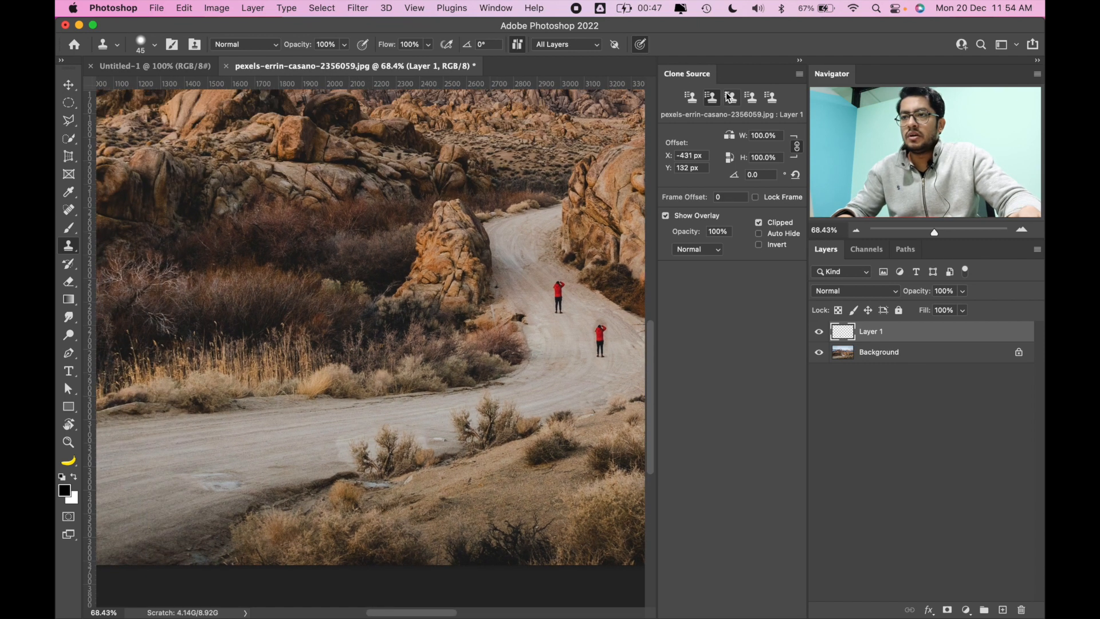
click(728, 97)
scroll(442, 238, up, 4)
scroll(442, 239, right, 2)
scroll(452, 235, up, 4)
scroll(453, 235, right, 1)
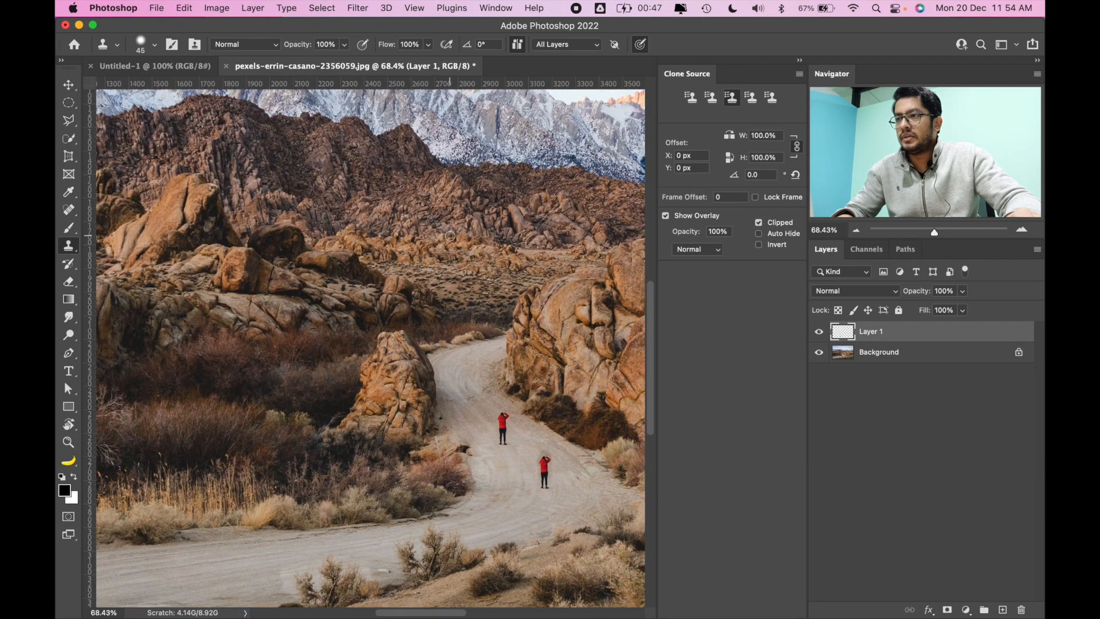
scroll(450, 235, up, 7)
scroll(452, 235, right, 10)
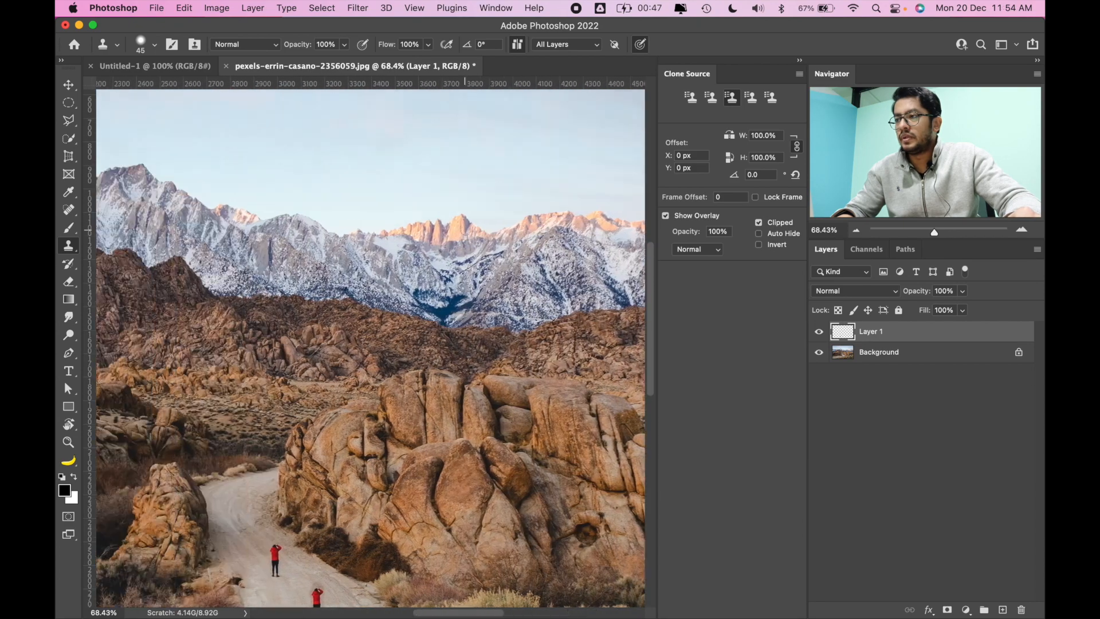
scroll(466, 230, left, 3)
alt+click(476, 228)
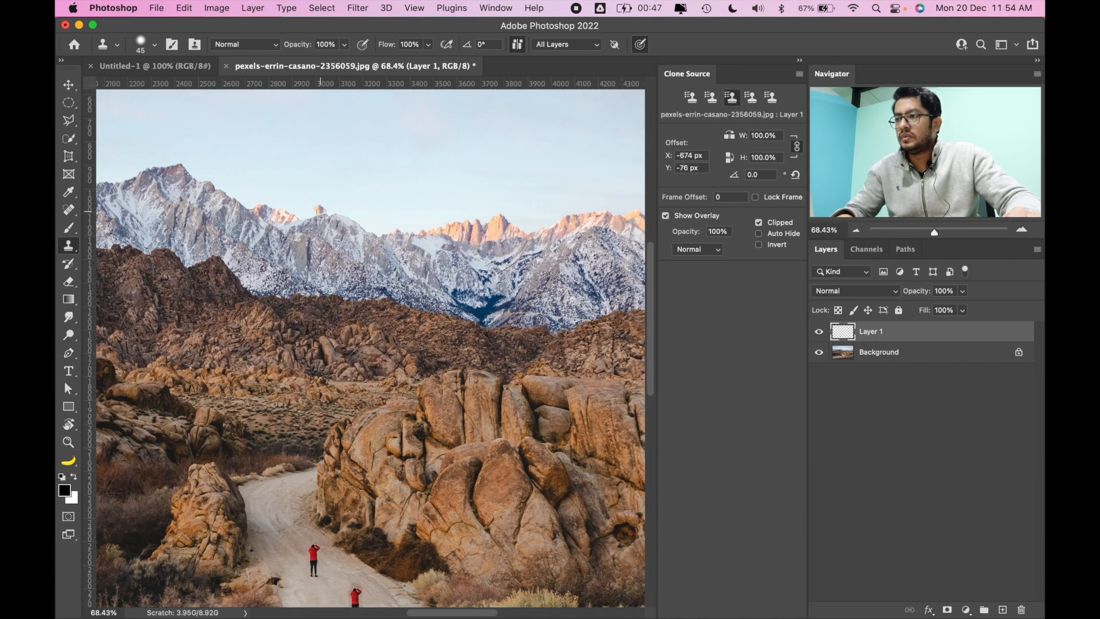
mouse_move(333, 210)
mouse_down()
mouse_move(354, 220)
mouse_move(334, 206)
mouse_move(299, 218)
mouse_move(350, 219)
mouse_move(369, 234)
mouse_move(350, 209)
mouse_move(319, 202)
mouse_move(355, 212)
mouse_move(369, 231)
mouse_move(345, 203)
mouse_move(324, 208)
mouse_move(385, 231)
mouse_up()
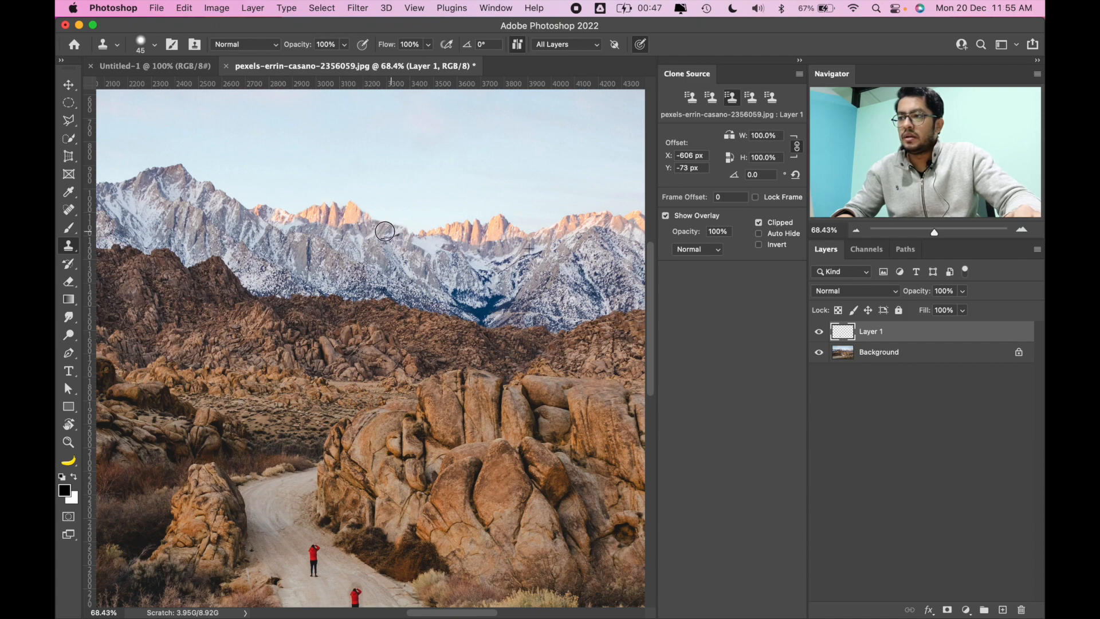
- Recall the first clone source and dab it around the head of the cloned person on the road
scroll(465, 315, down, 5)
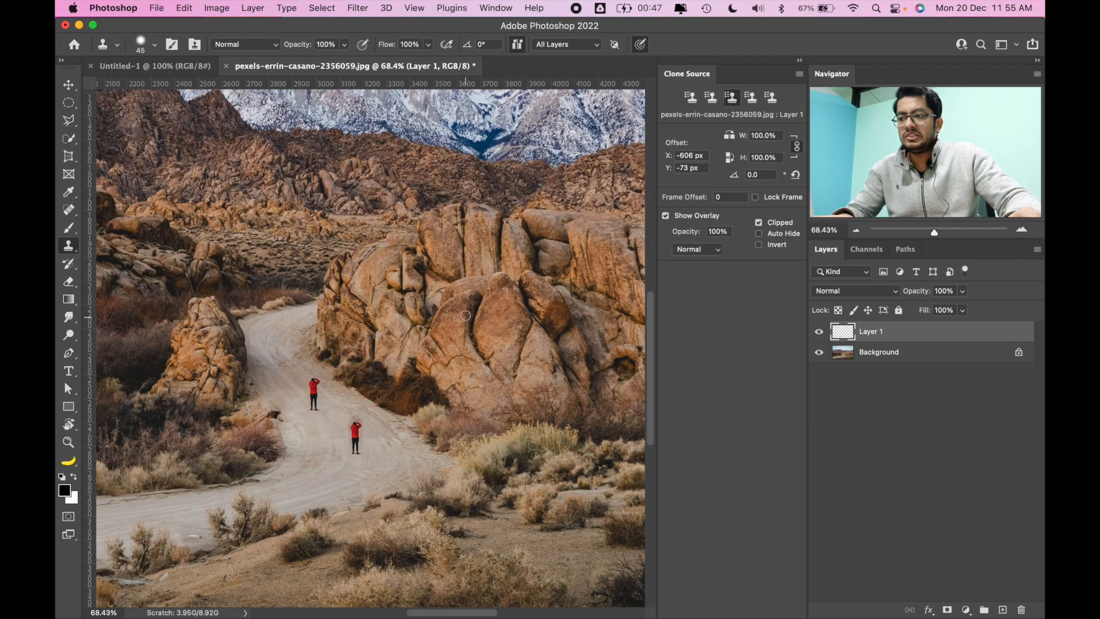
scroll(372, 338, left, 3)
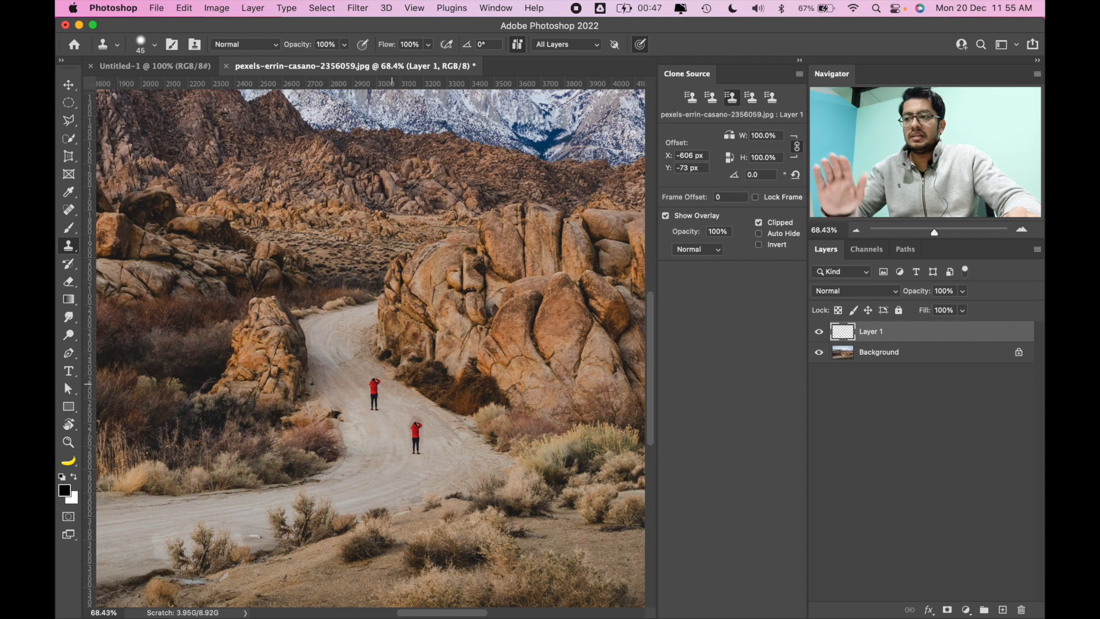
click(691, 97)
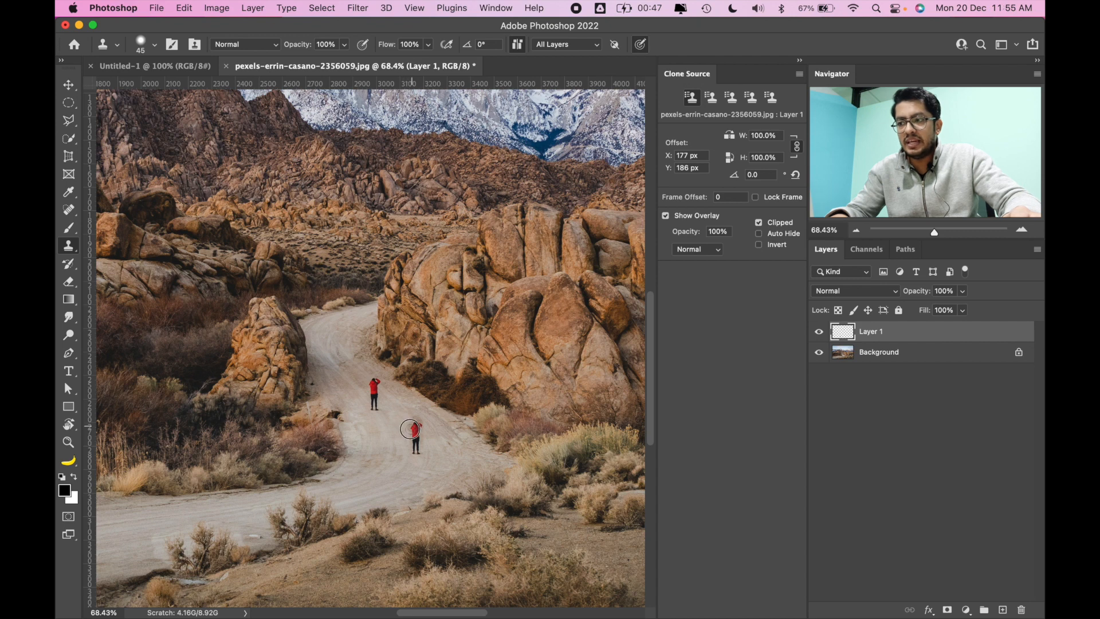
drag(410, 423, 418, 413)
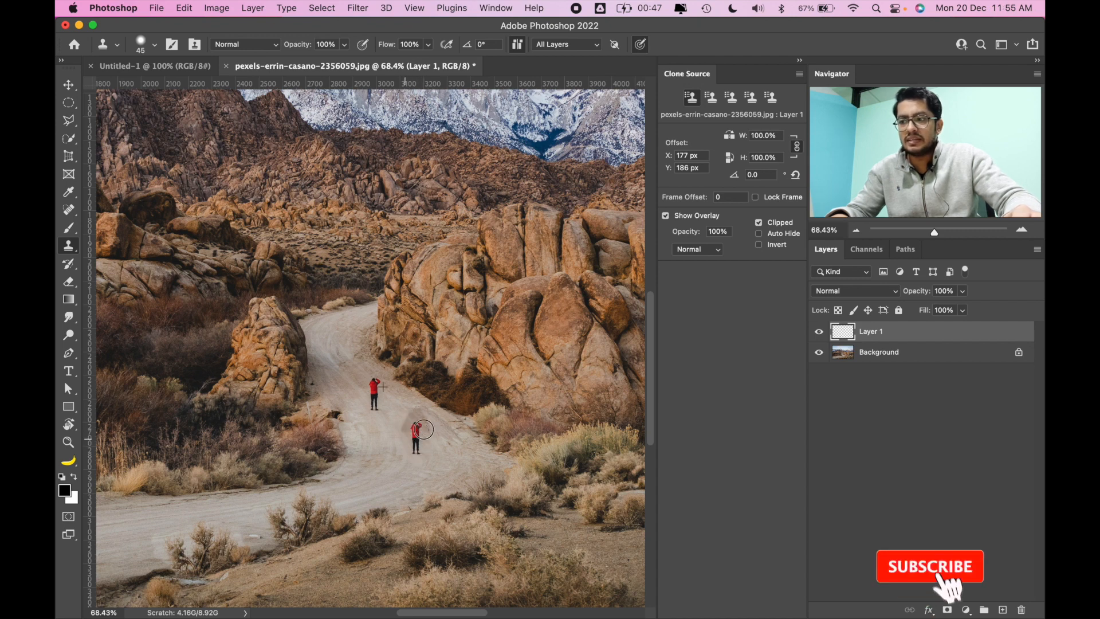
scroll(424, 435, down, 3)
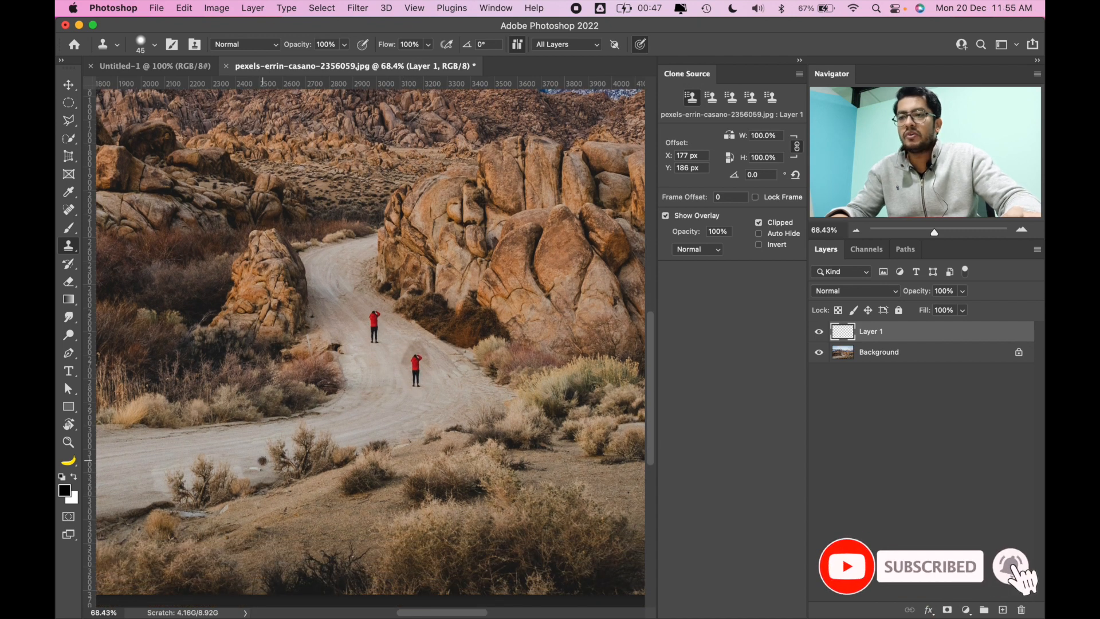
- Recall the second clone source over the roadside shrubs and the third over the mountain ridge to preview their stored samples
click(711, 98)
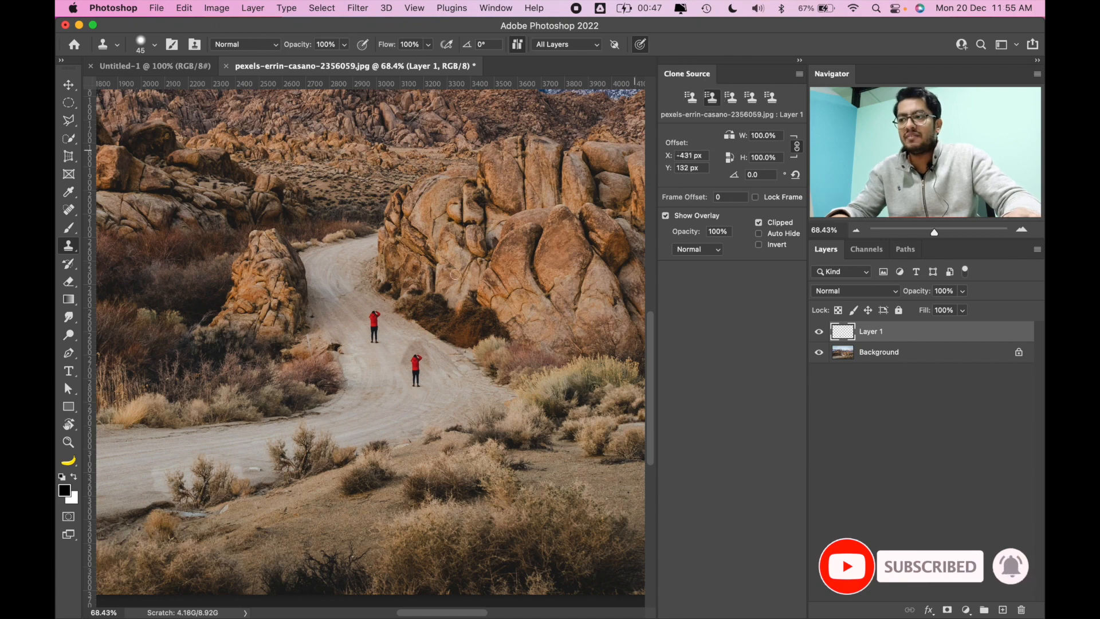
scroll(380, 316, left, 10)
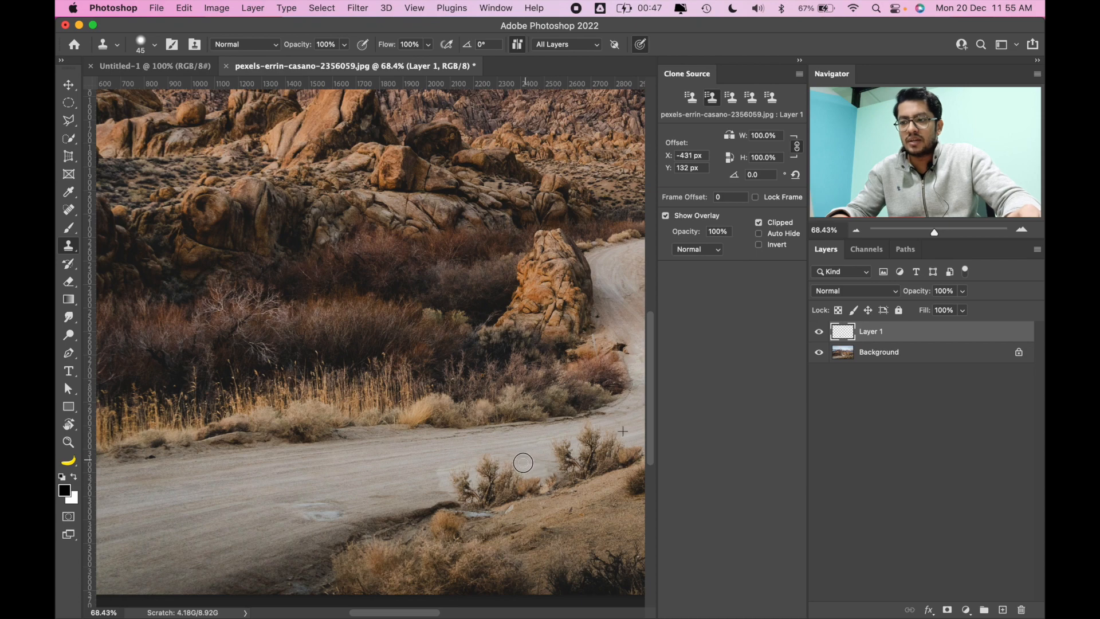
scroll(463, 285, right, 2)
scroll(463, 285, up, 10)
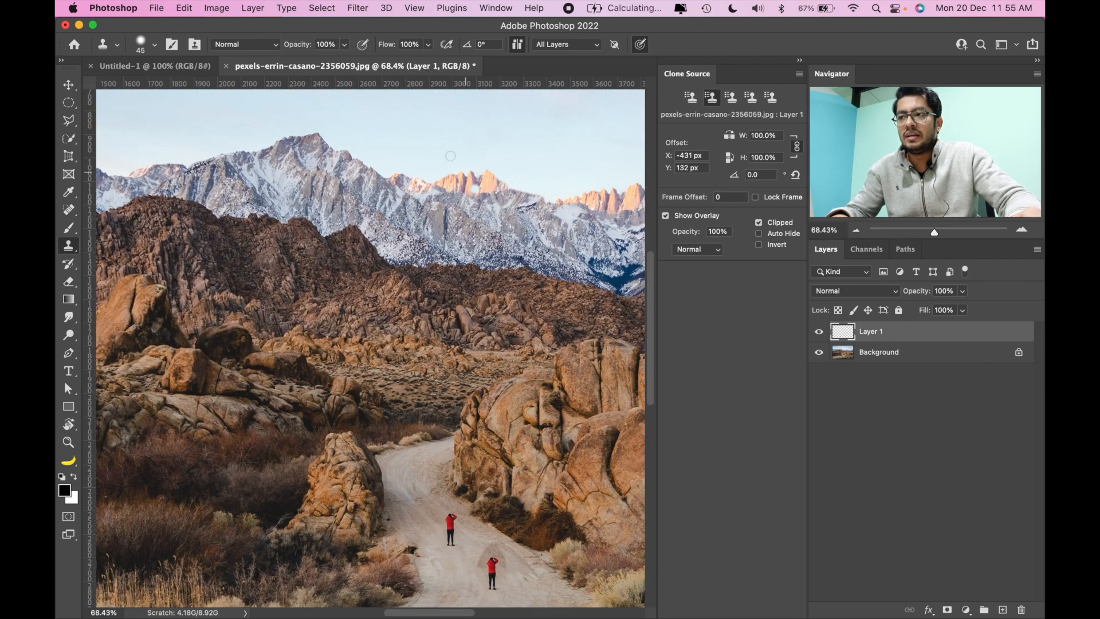
scroll(472, 172, right, 9)
click(730, 98)
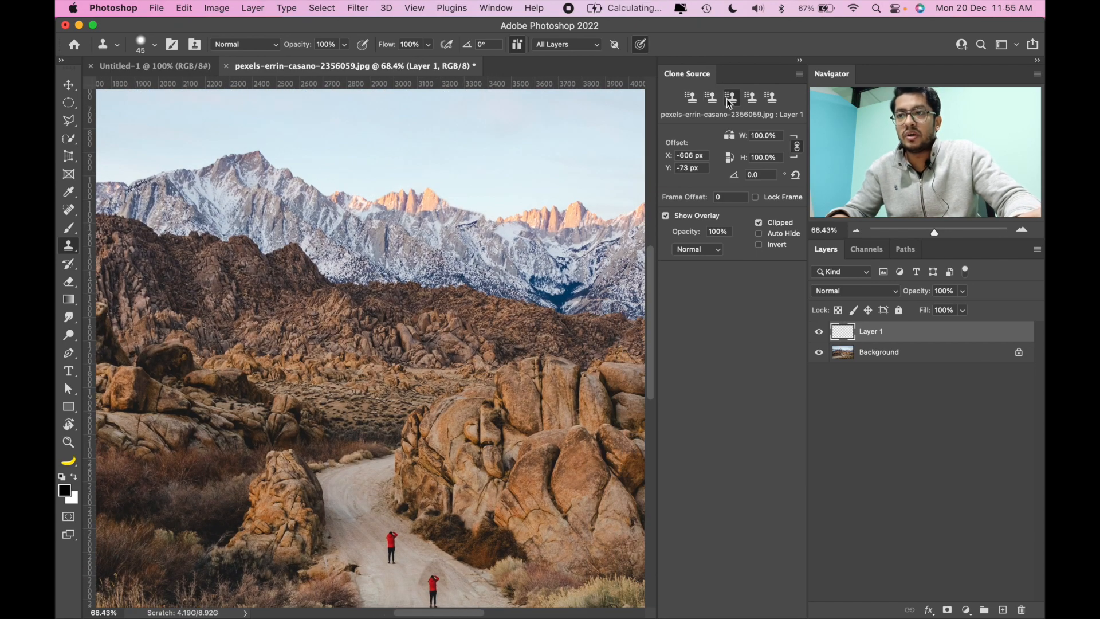
mouse_move(464, 213)
mouse_down()
mouse_move(486, 209)
mouse_move(476, 192)
mouse_move(488, 214)
mouse_move(513, 218)
mouse_up()
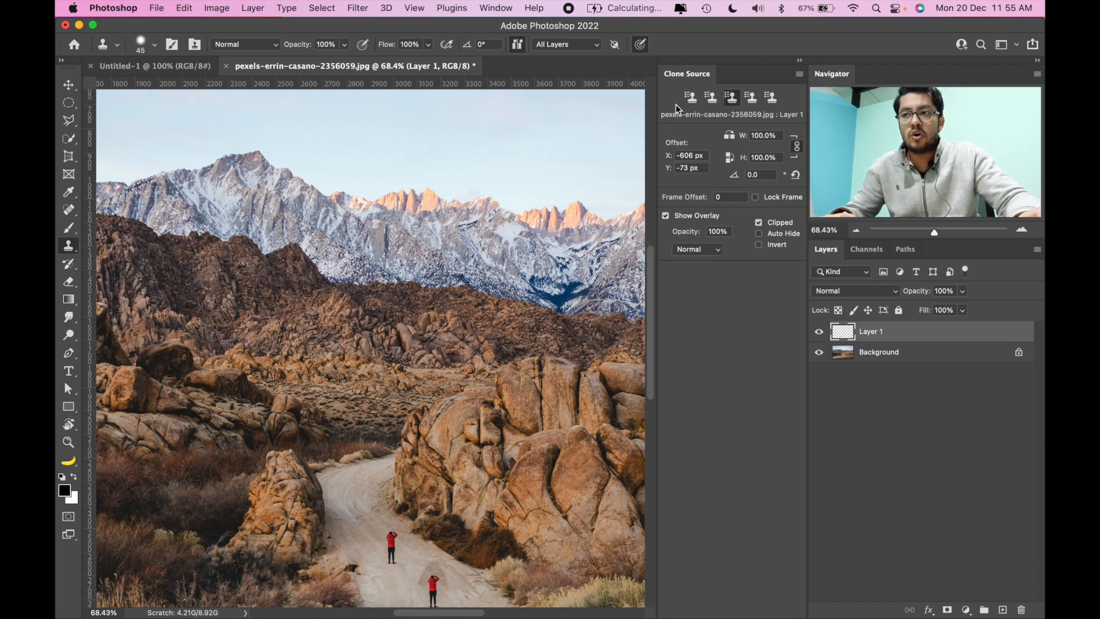
- Make the first clone source active again and return to the two people on the road
click(692, 97)
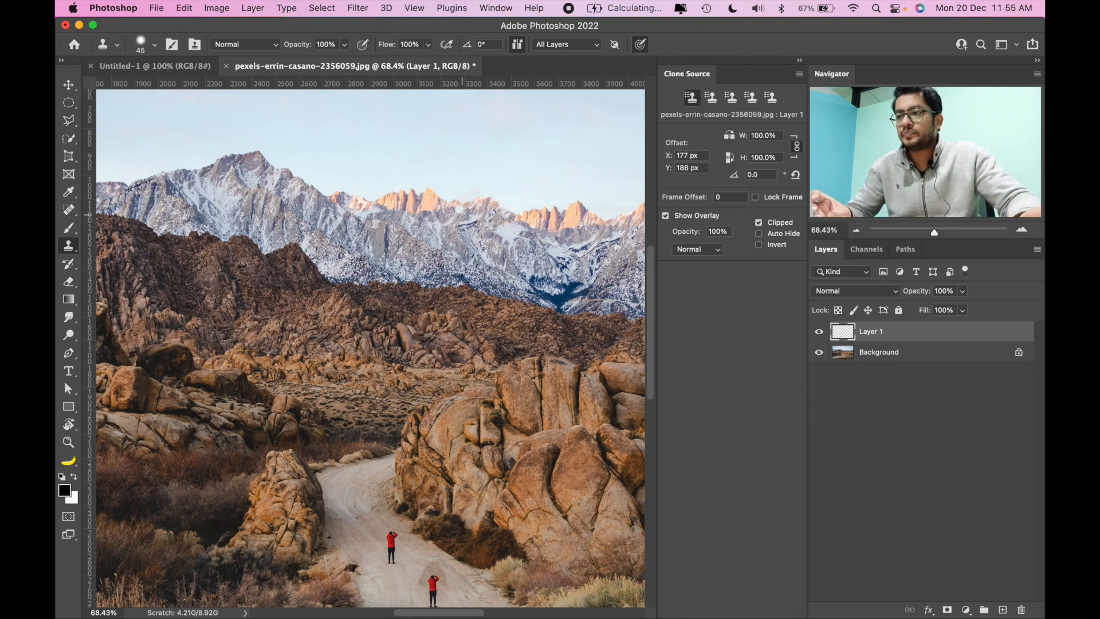
scroll(461, 259, down, 10)
scroll(460, 258, left, 10)
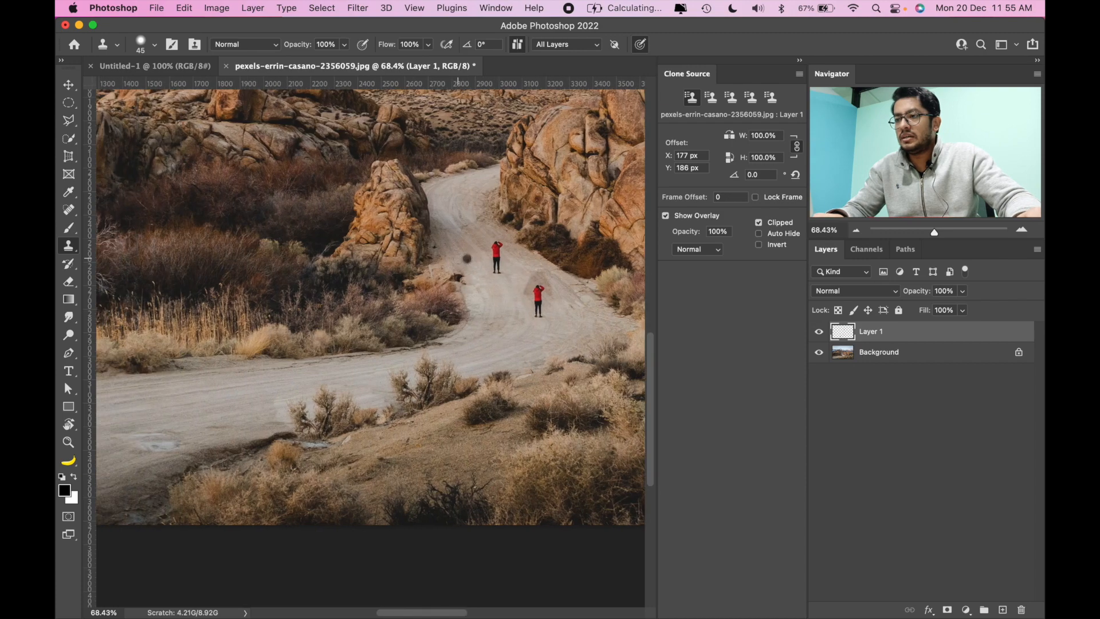
scroll(459, 237, right, 10)
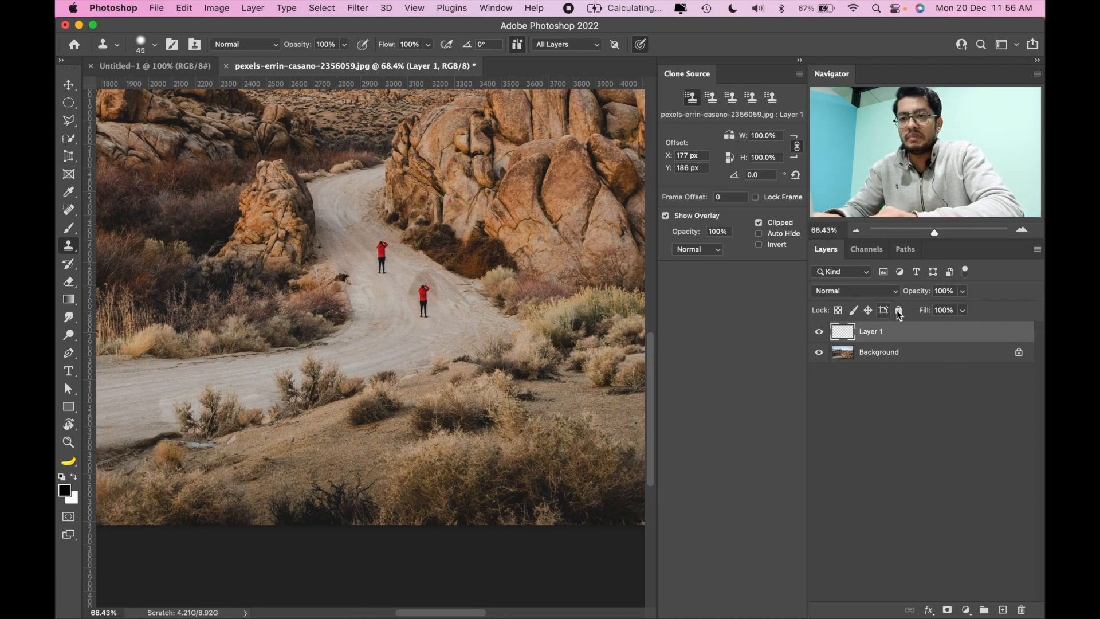
- Delete Layer 1 with its cloned content and add a new empty layer above the background
mouse_move(1044, 617)
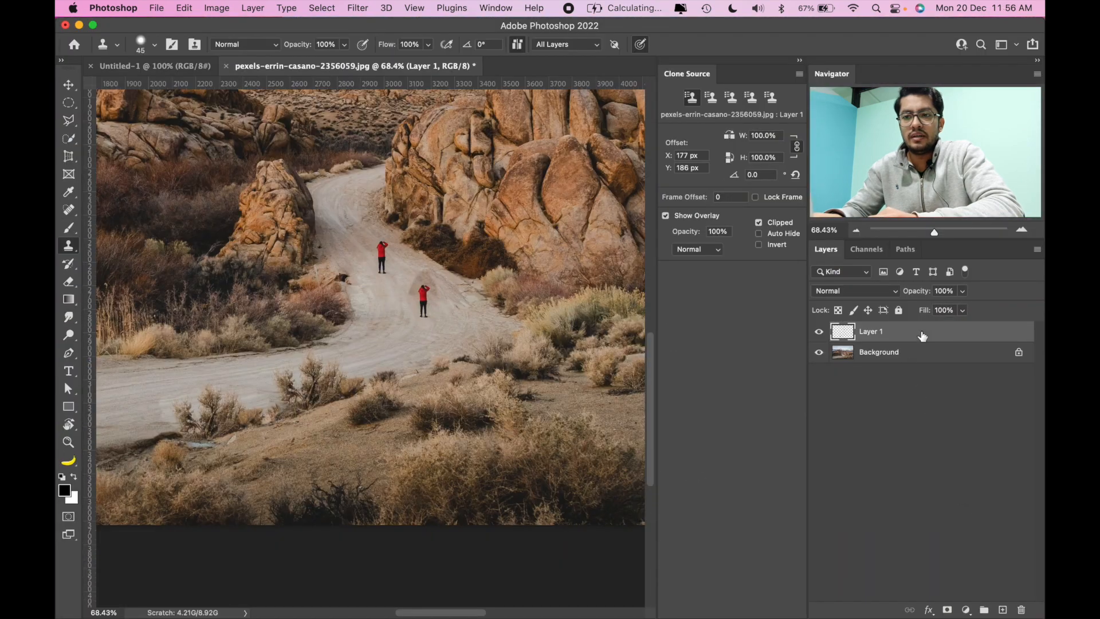
key(BackSpace)
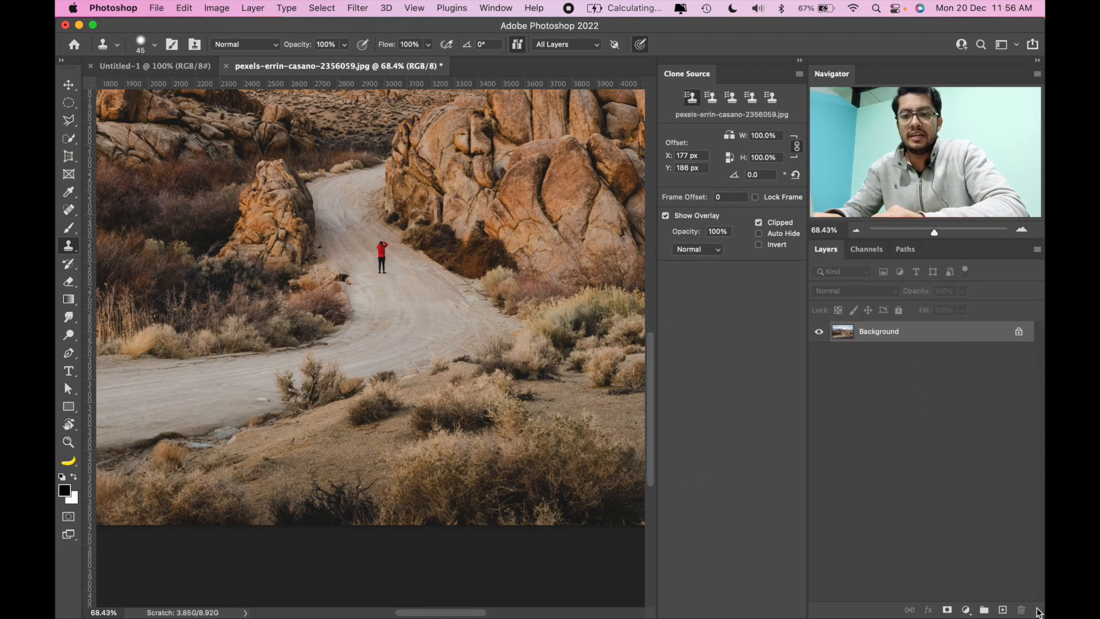
click(1003, 609)
- Flip the clone source horizontally, sample the person's head and clone a mirrored copy to the left of the original
scroll(355, 237, up, 5)
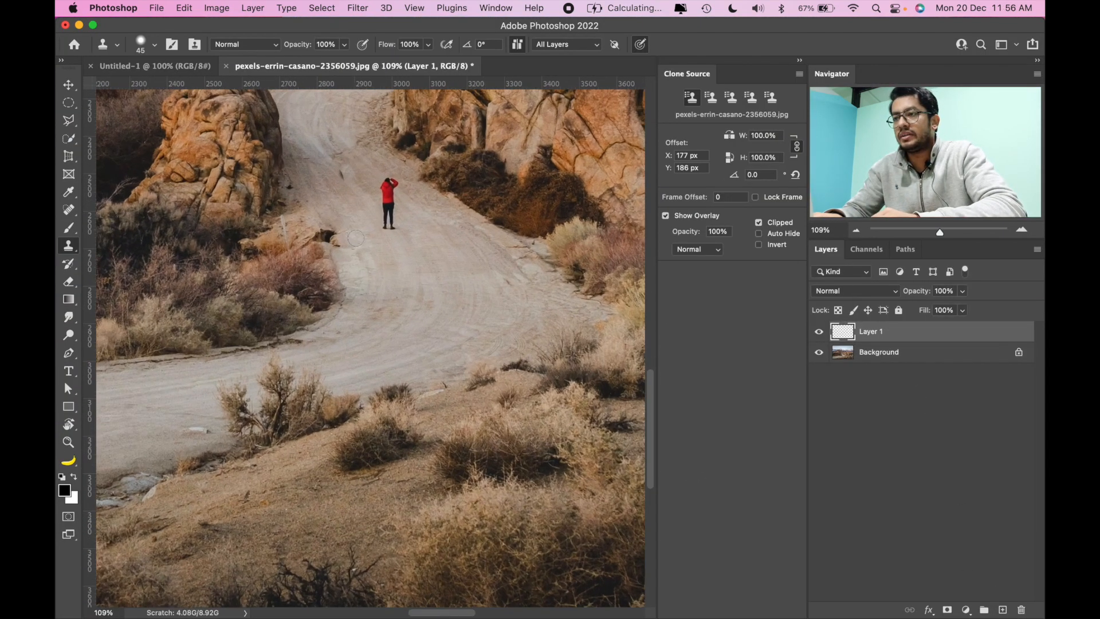
scroll(355, 237, up, 4)
scroll(401, 241, up, 4)
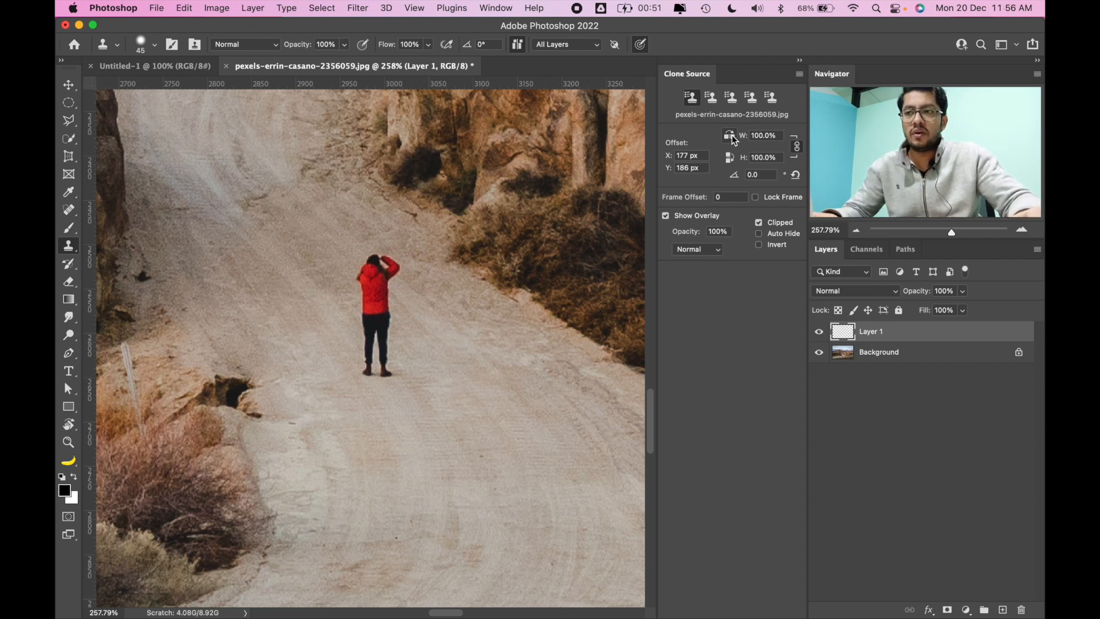
alt+click(374, 261)
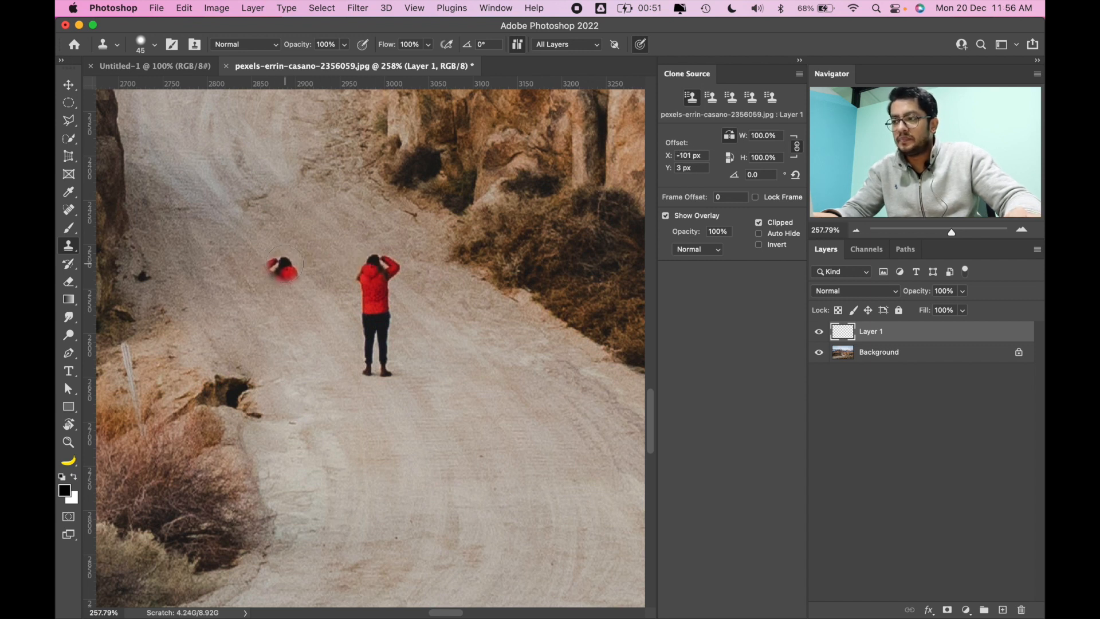
mouse_move(284, 325)
mouse_down()
mouse_move(281, 362)
mouse_move(284, 263)
mouse_move(268, 264)
mouse_move(282, 293)
mouse_move(285, 373)
mouse_up()
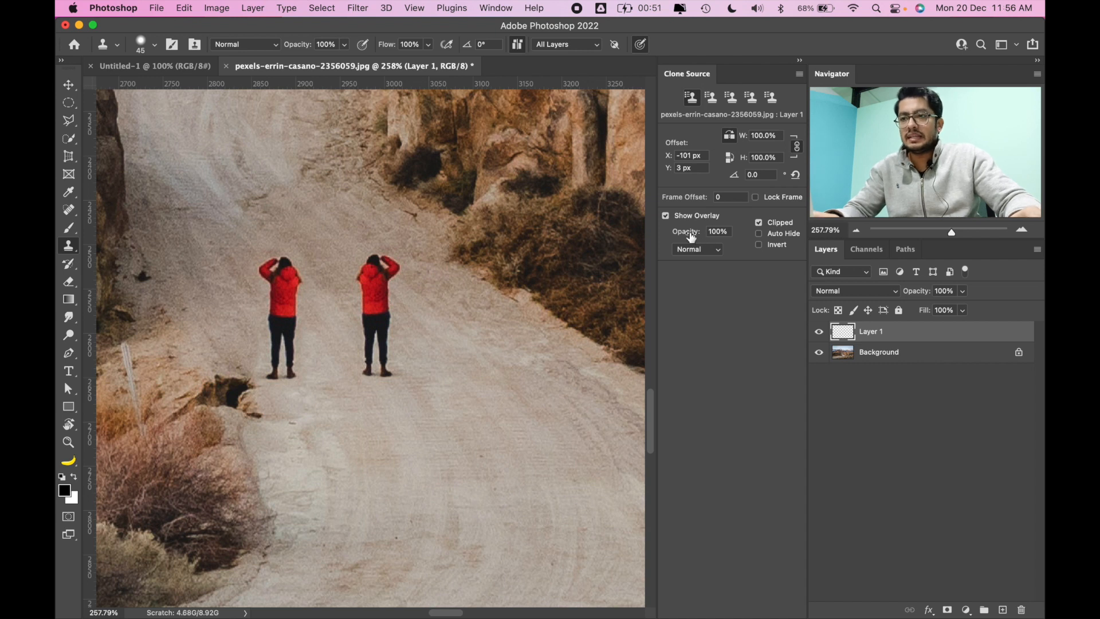
- Flip the clone source vertically only, resample the person's head and clone an upside-down copy between the two figures
click(730, 160)
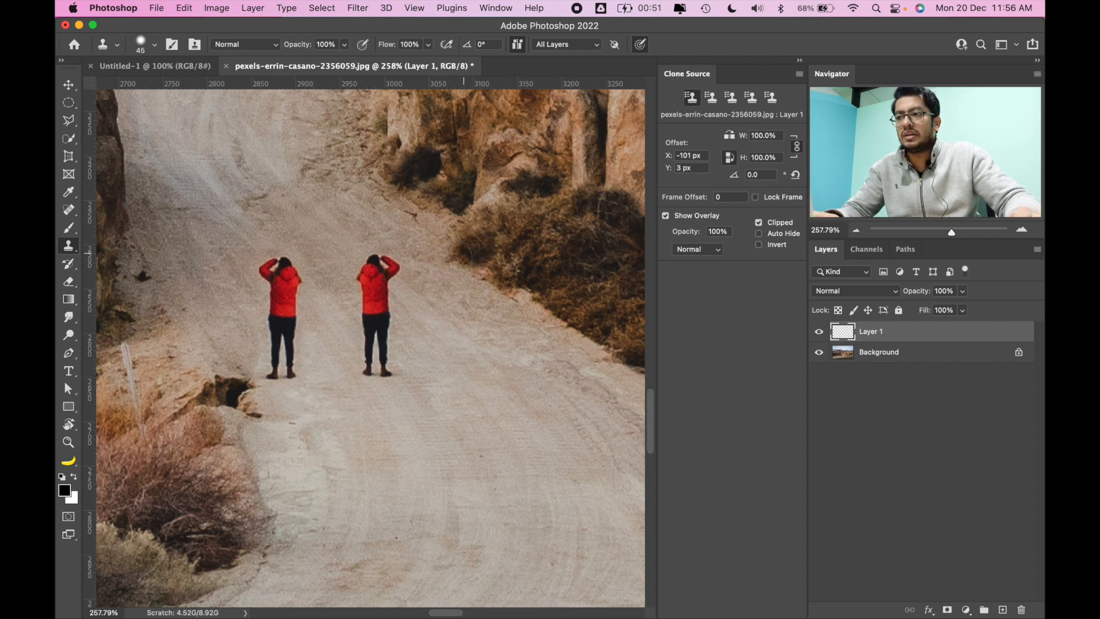
alt+click(375, 263)
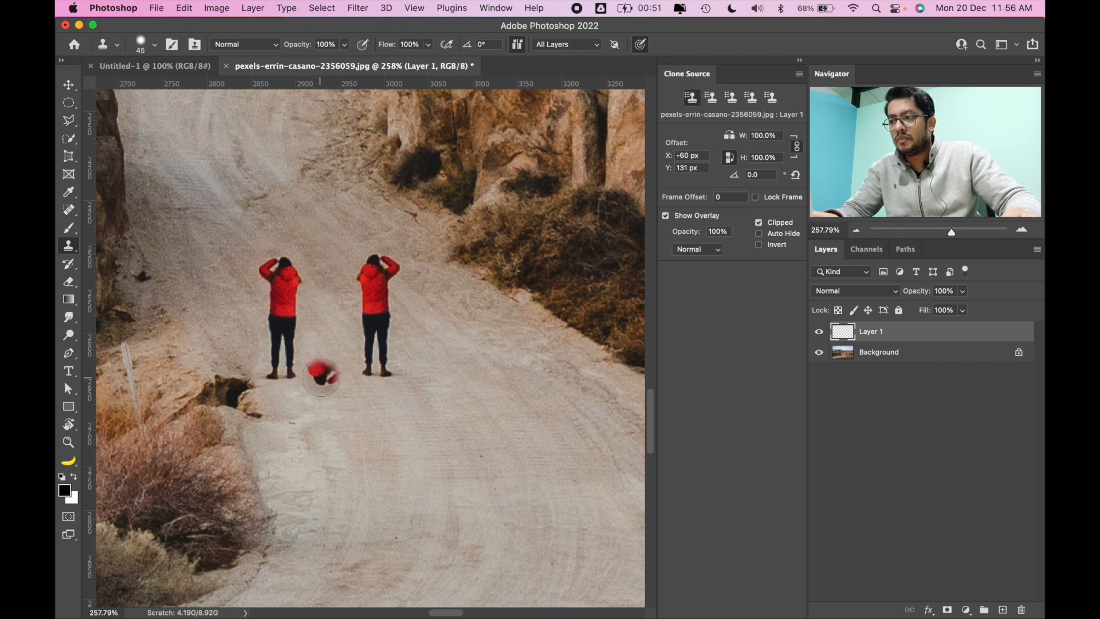
drag(324, 365, 326, 257)
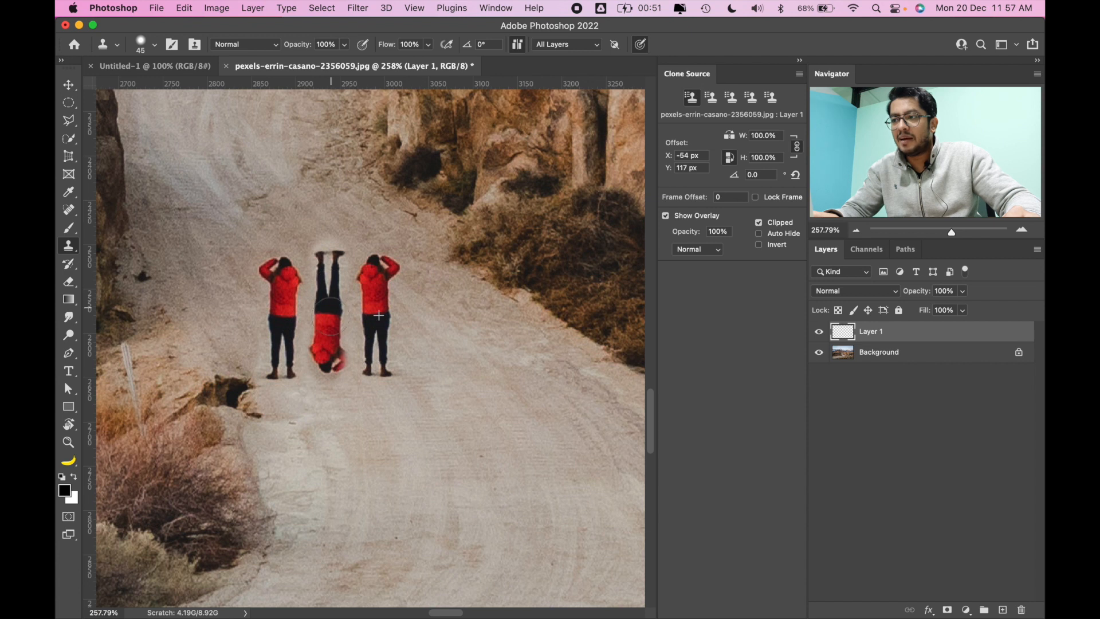
mouse_move(329, 318)
mouse_down()
mouse_move(325, 358)
mouse_move(336, 360)
mouse_move(320, 361)
mouse_move(324, 295)
mouse_up()
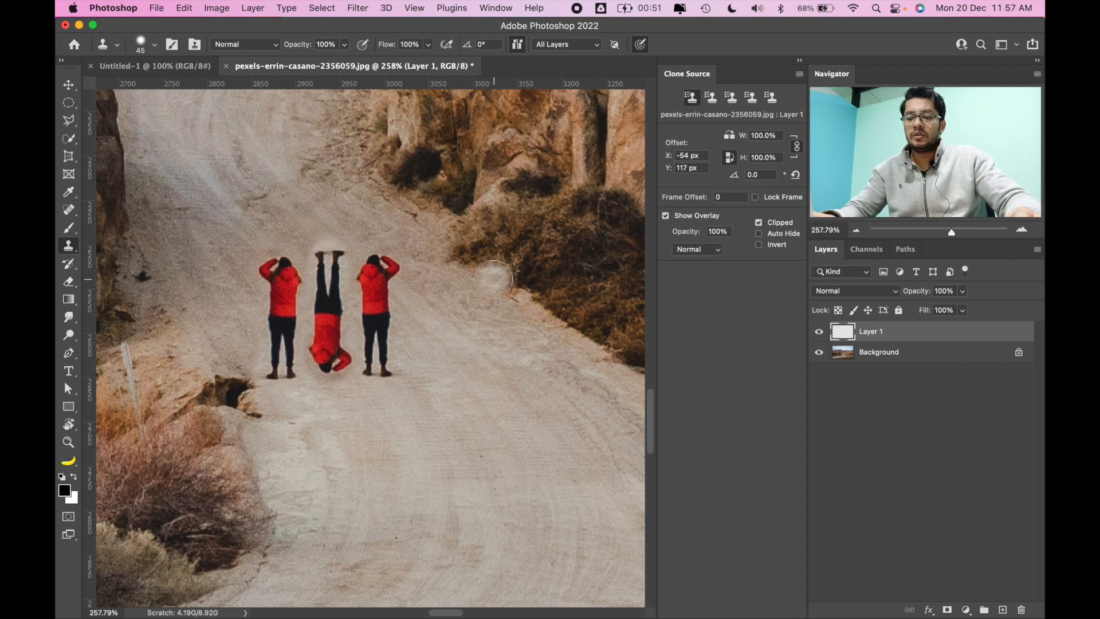
- Undo the upside-down and mirrored copies of the person
key(super+z)
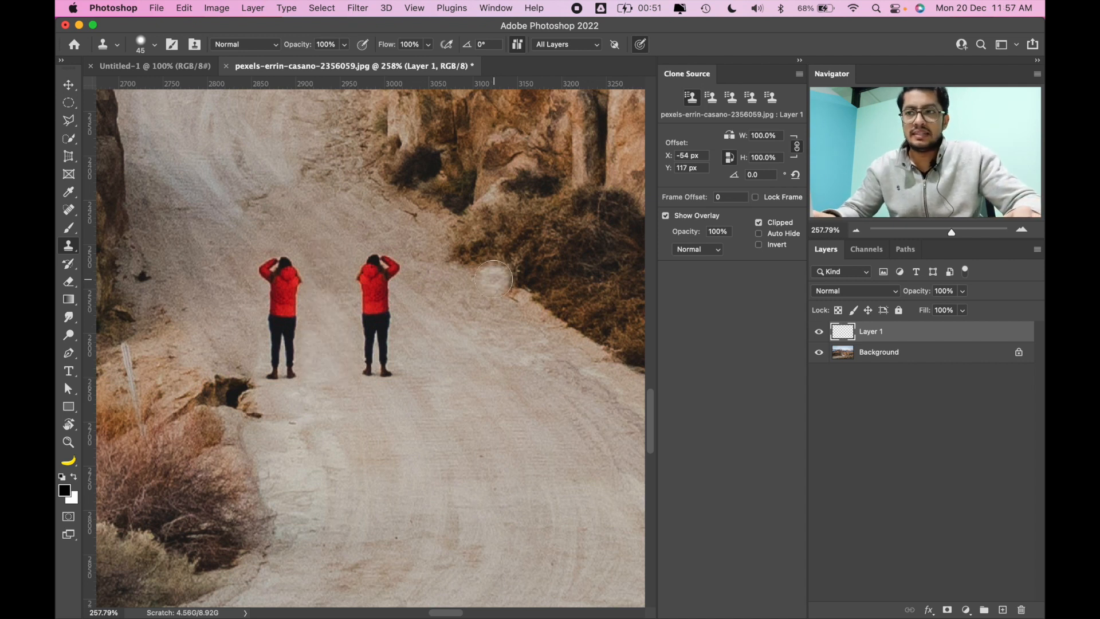
key(super+z)
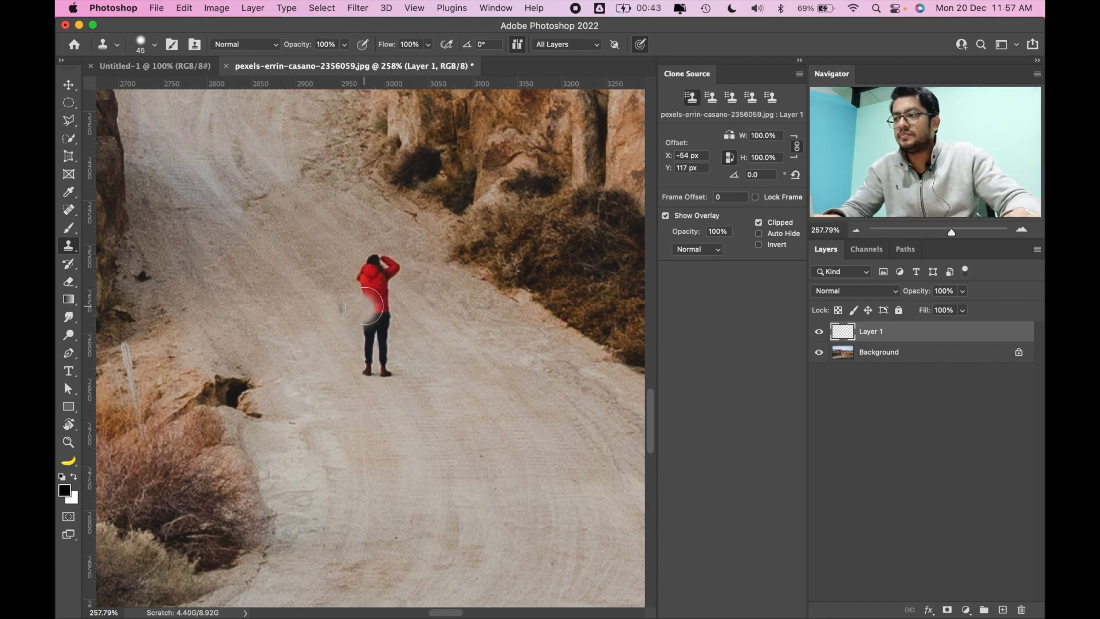
- With the vertical flip off, sample the bush's lower edge beside the road and clone it further up along the road's edge
scroll(365, 306, down, 2)
drag(365, 307, 224, 305)
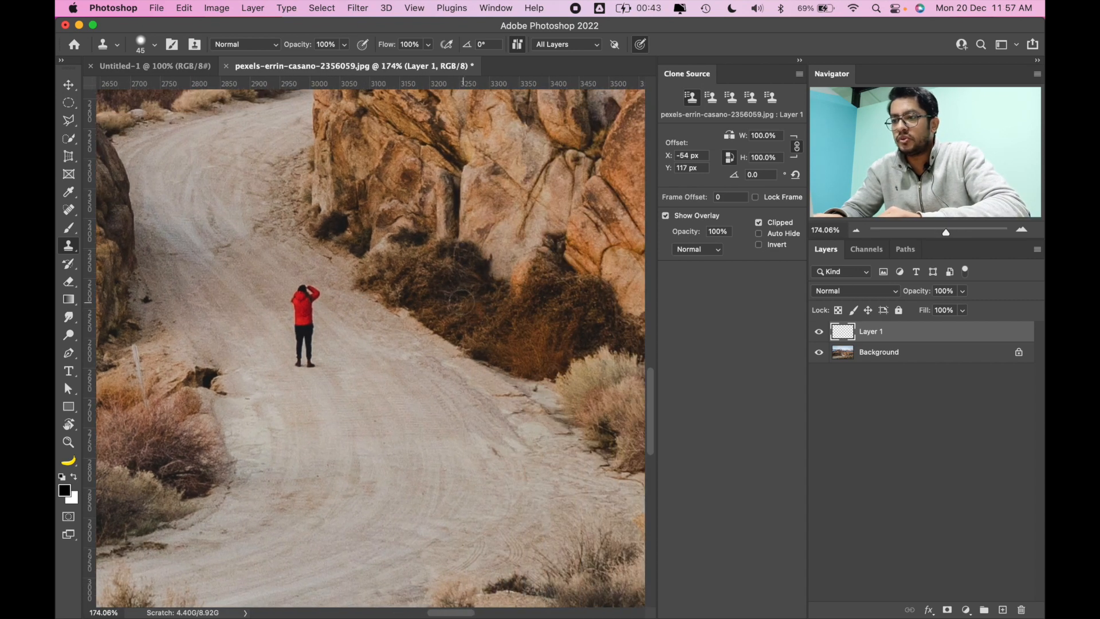
scroll(424, 315, up, 3)
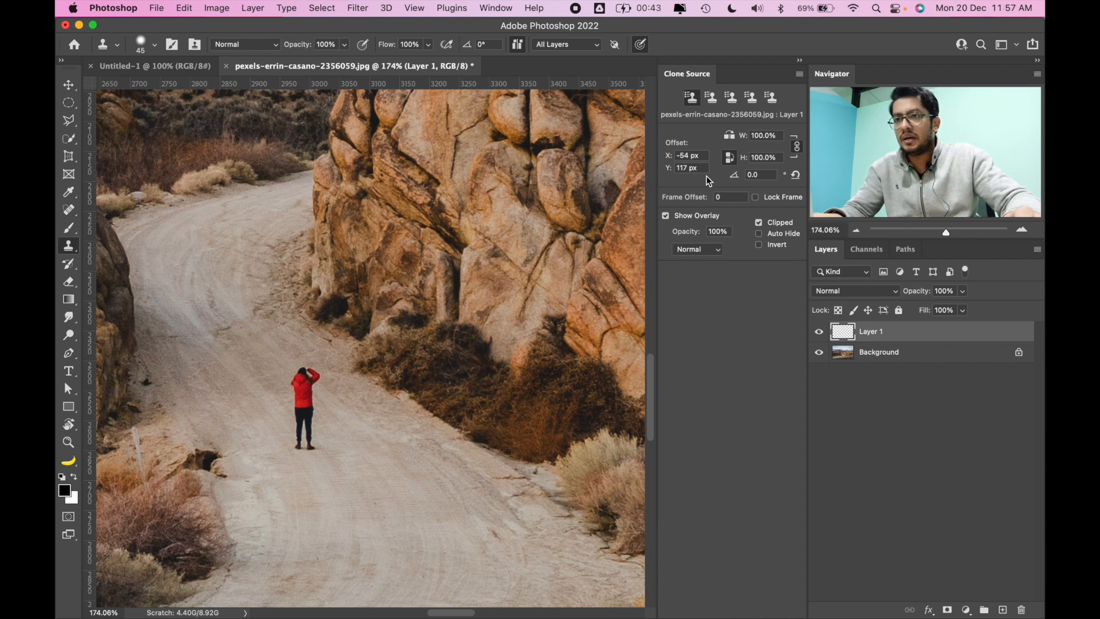
alt+click(438, 414)
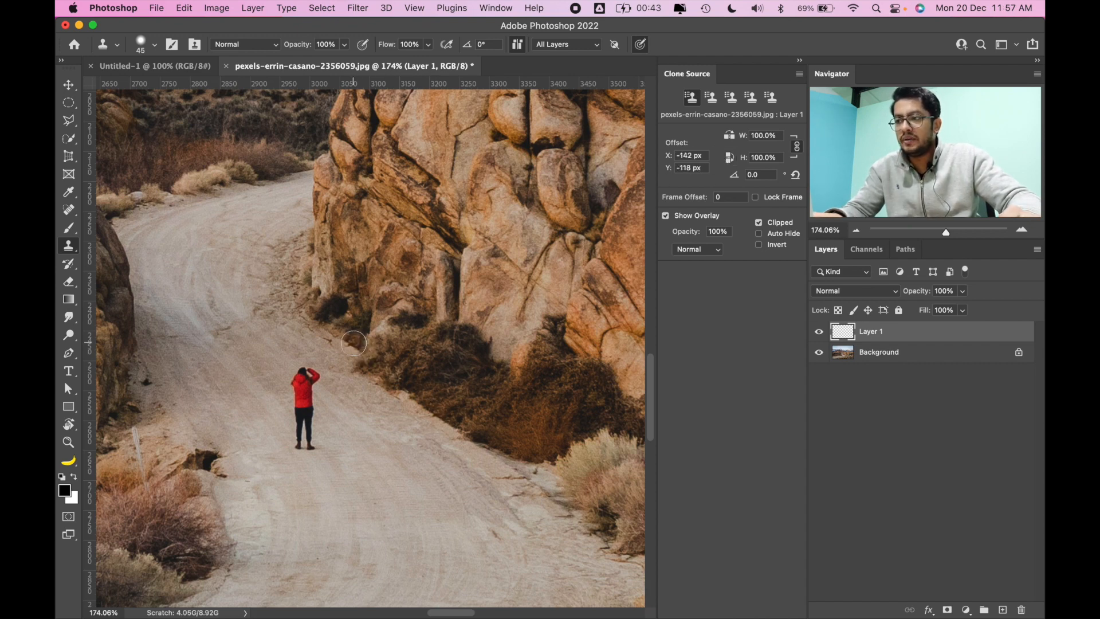
drag(353, 342, 256, 244)
key(super+z)
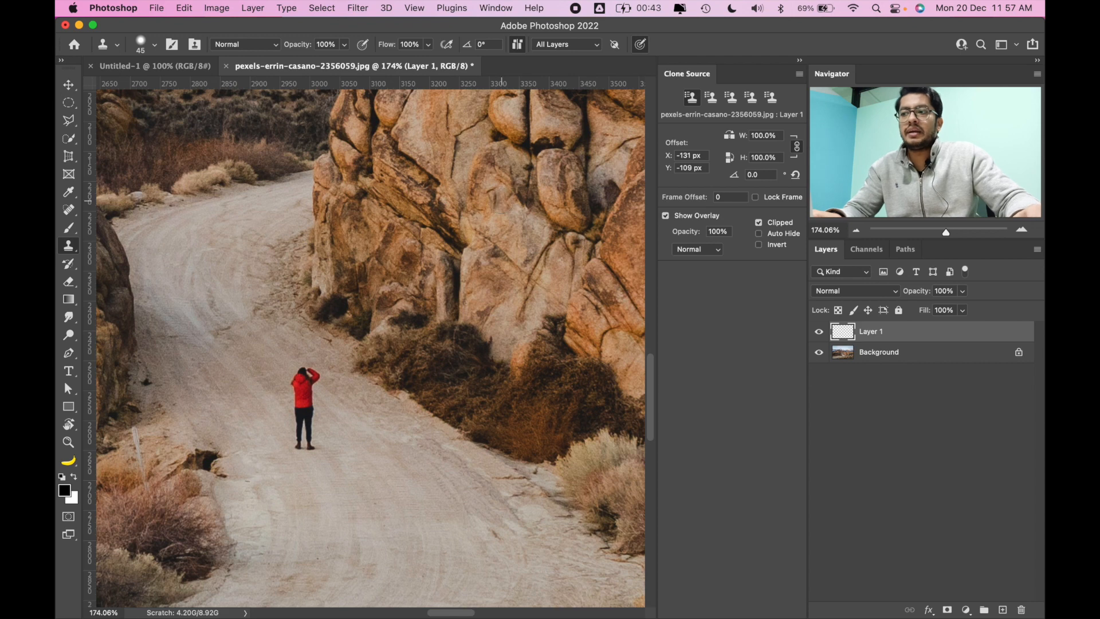
alt+click(429, 404)
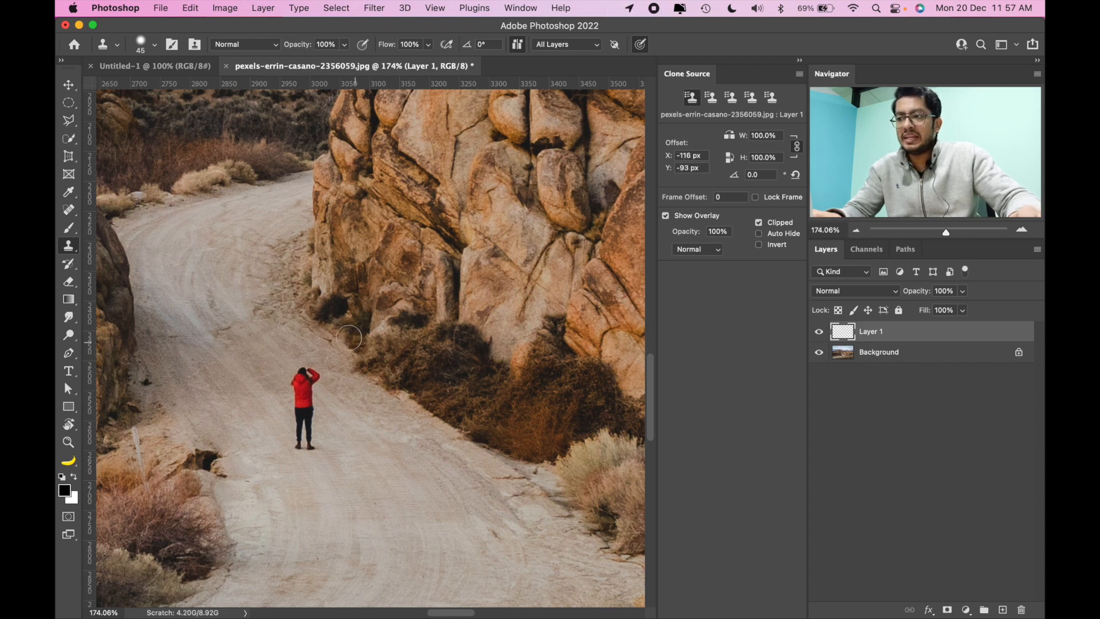
mouse_move(333, 327)
mouse_down()
mouse_move(360, 350)
mouse_move(296, 299)
mouse_up()
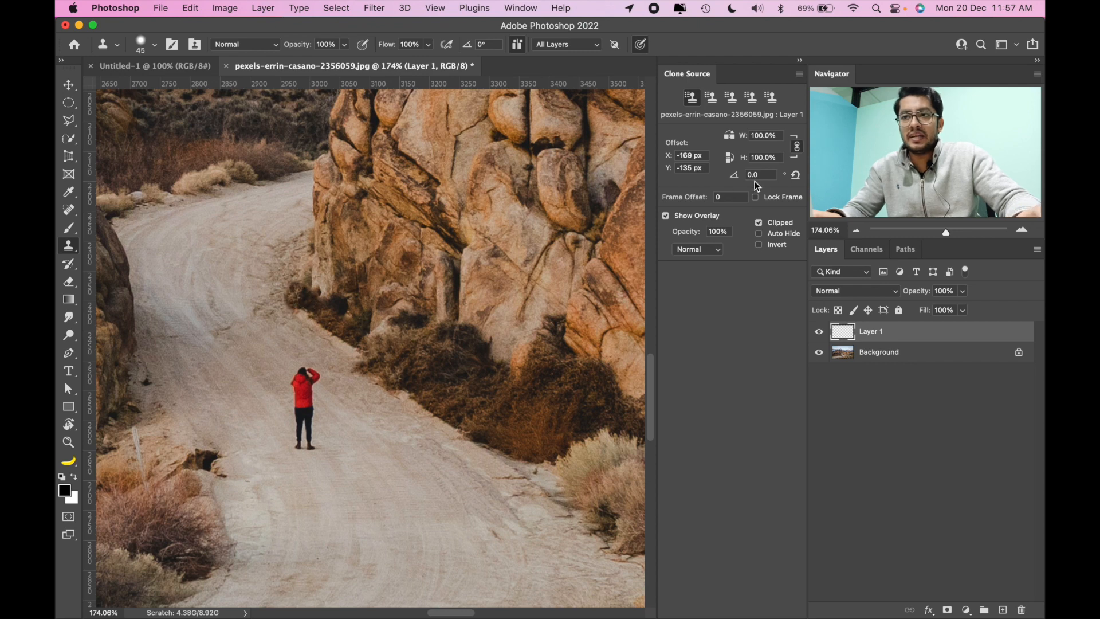
- Try a 13° clone source rotation with a dab on the road's edge above the cloned bushes
drag(739, 178, 765, 180)
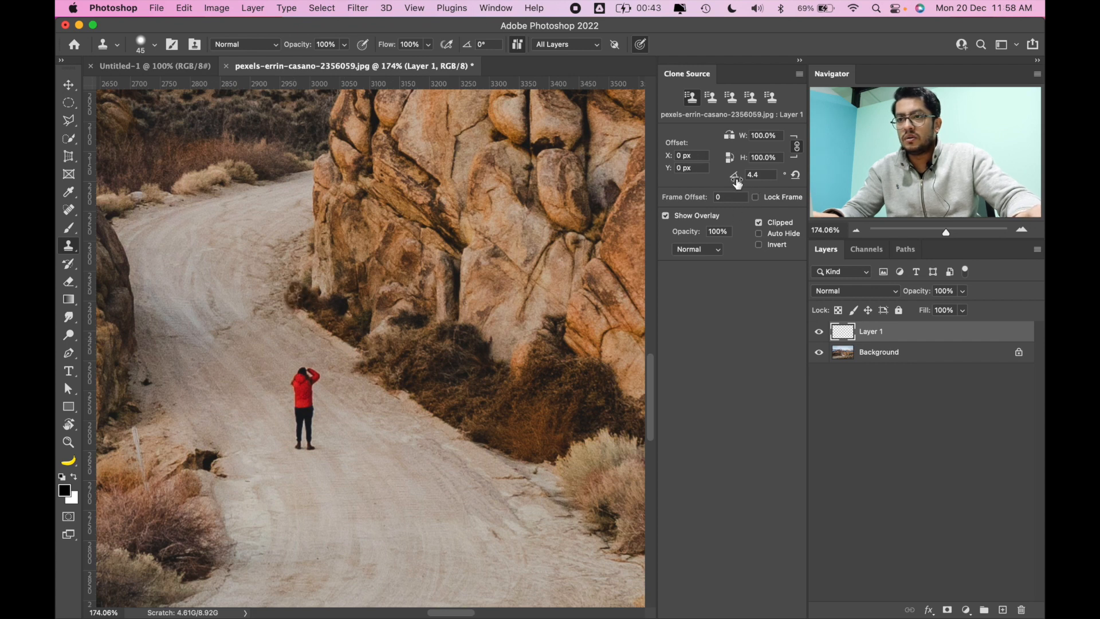
drag(737, 183, 791, 175)
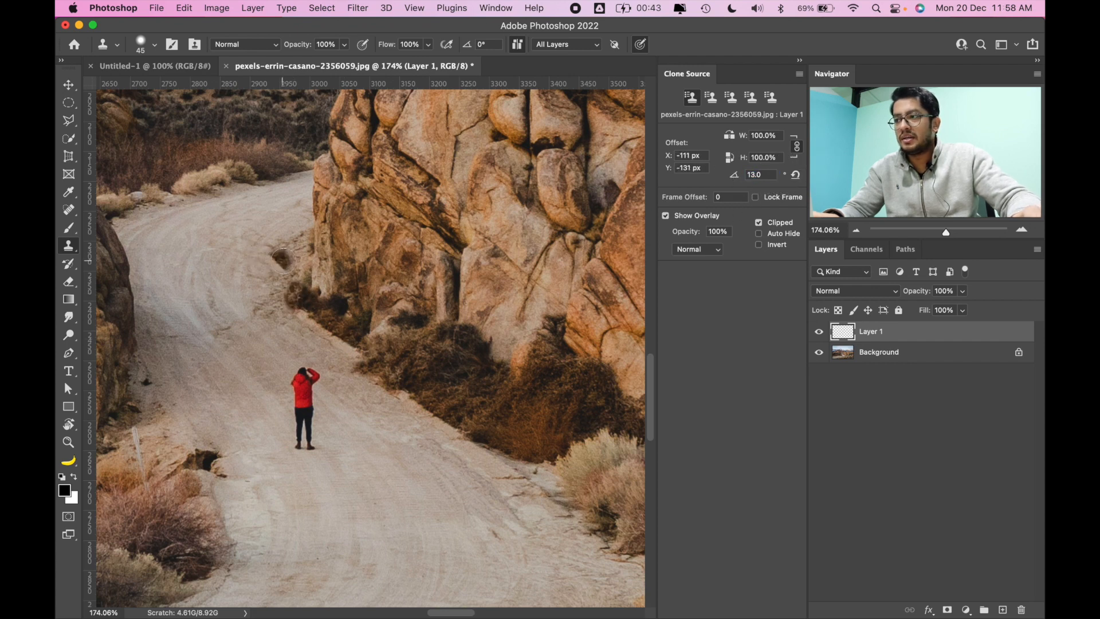
- Set the clone source's rotation angle to 50°
click(766, 176)
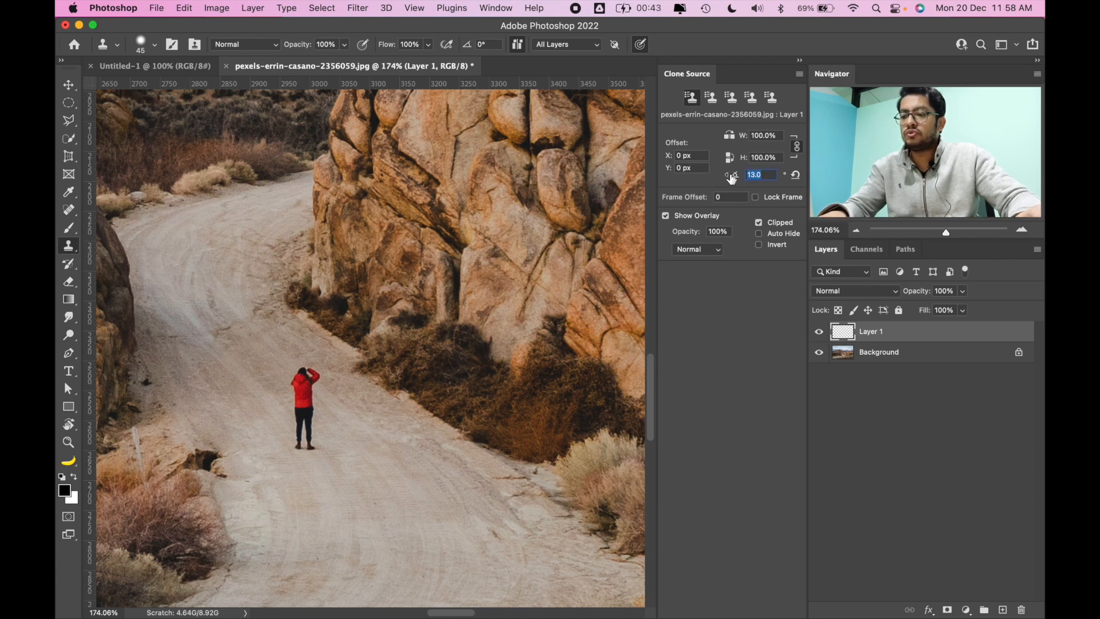
text(50)
key(Return)
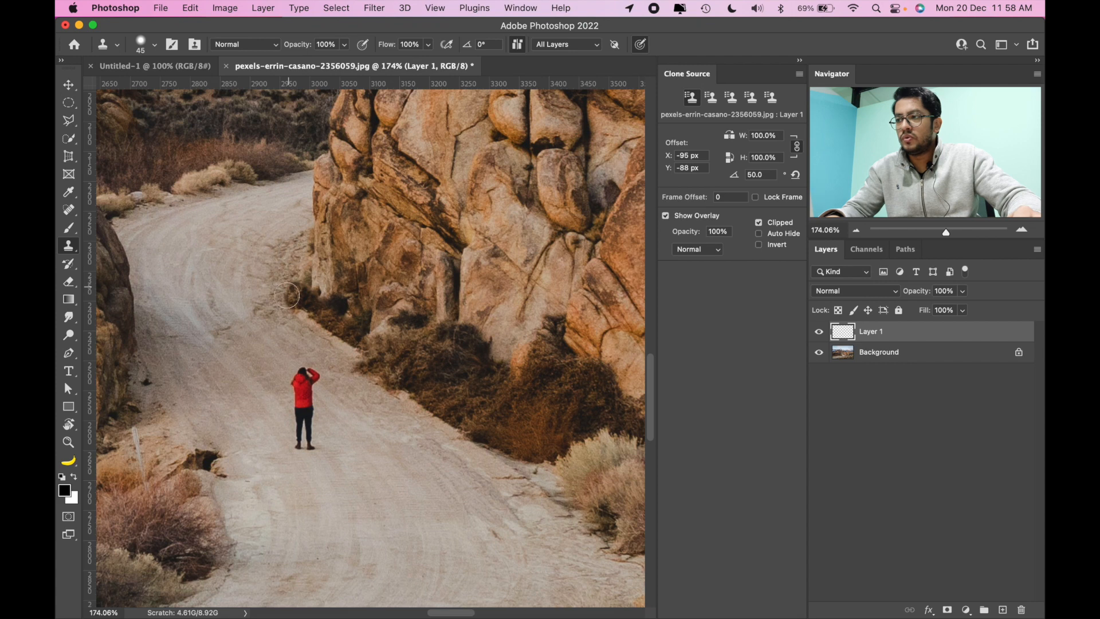
- Clone the bush further up the road's edge with the rotated source, set the rotation to 80°, resample the bush's edge and dab at its tip
drag(292, 245, 291, 295)
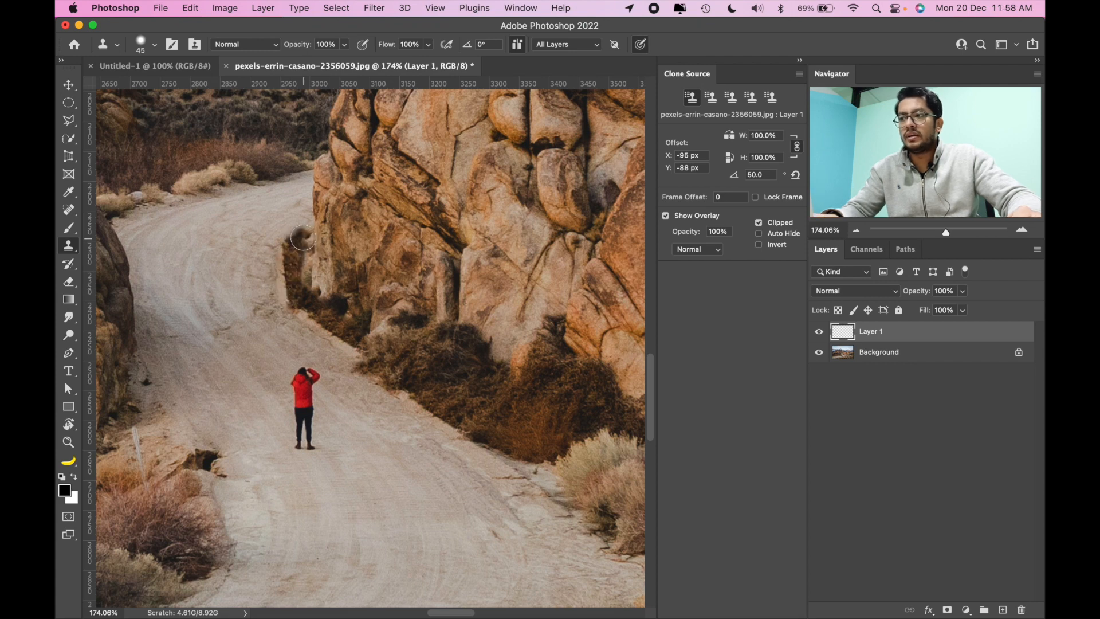
click(762, 175)
text(80)
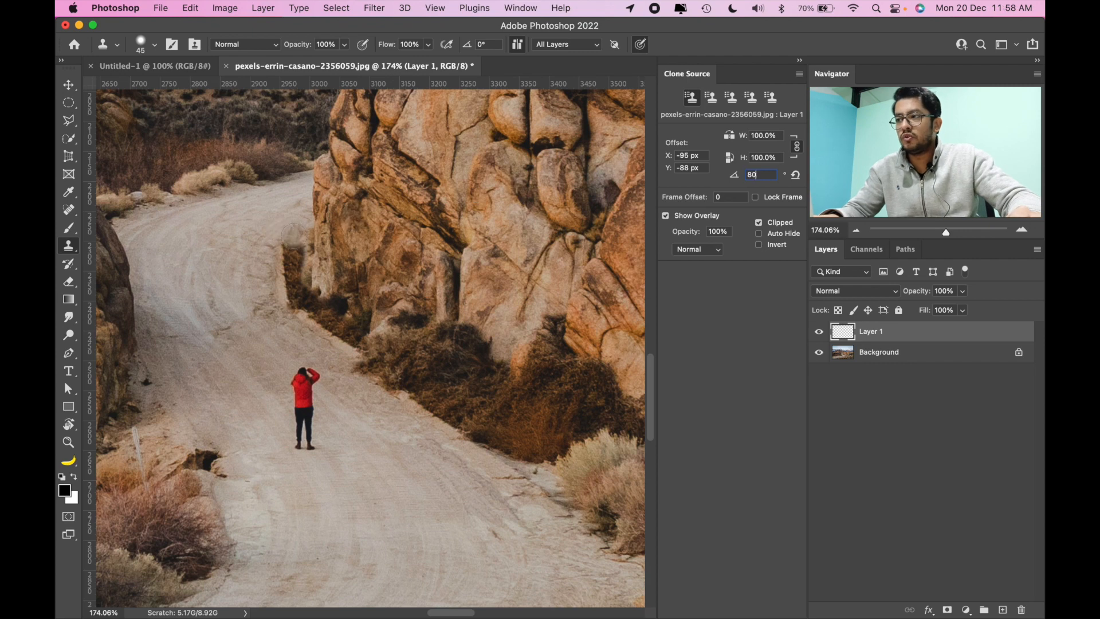
alt+click(289, 267)
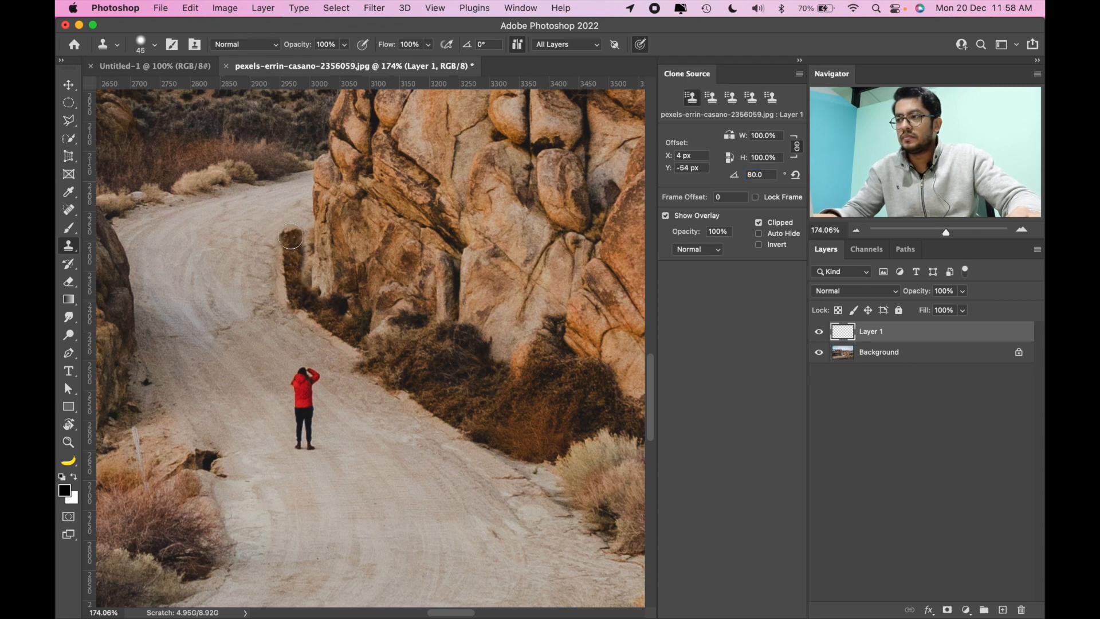
drag(293, 238, 296, 238)
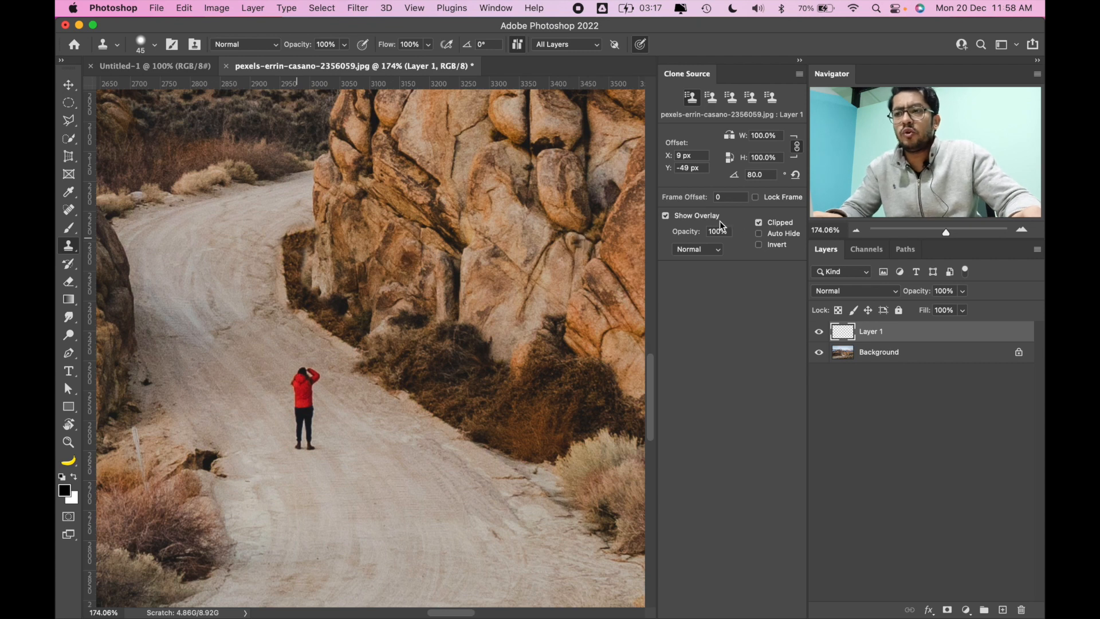
- Toggle the clone source overlay off and on, then set its opacity to 60% with the Normal blend mode kept
click(758, 245)
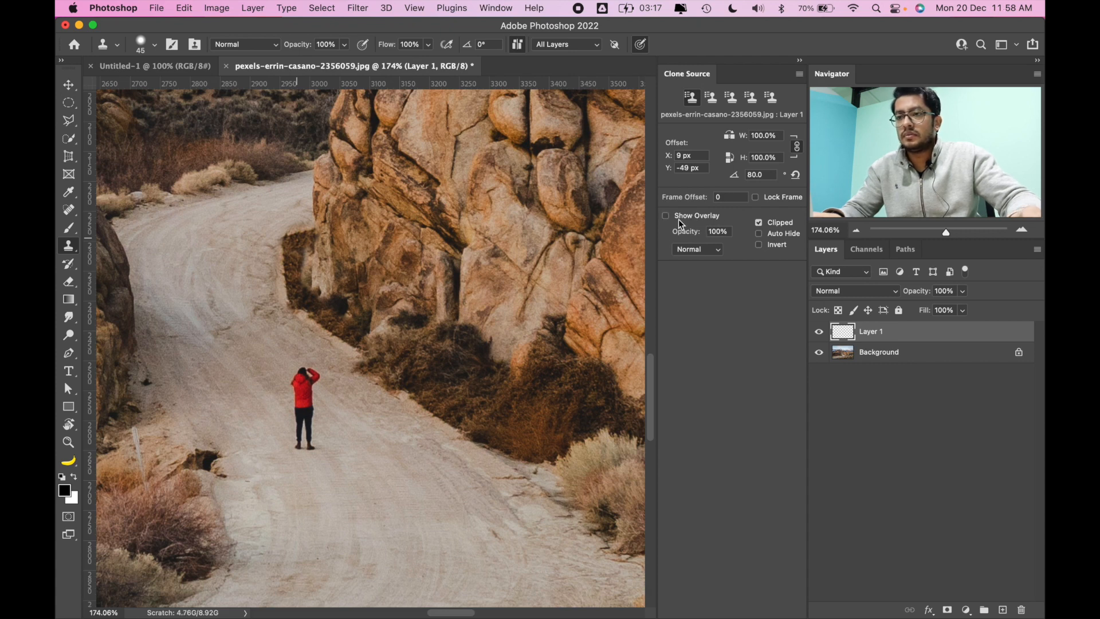
click(730, 233)
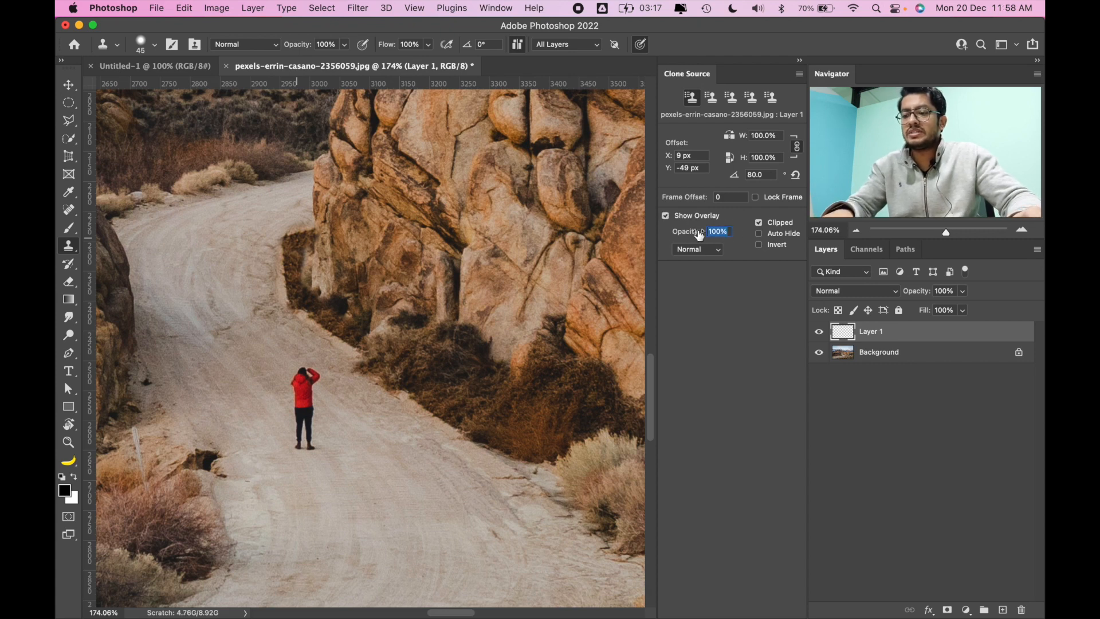
text(60)
key(Return)
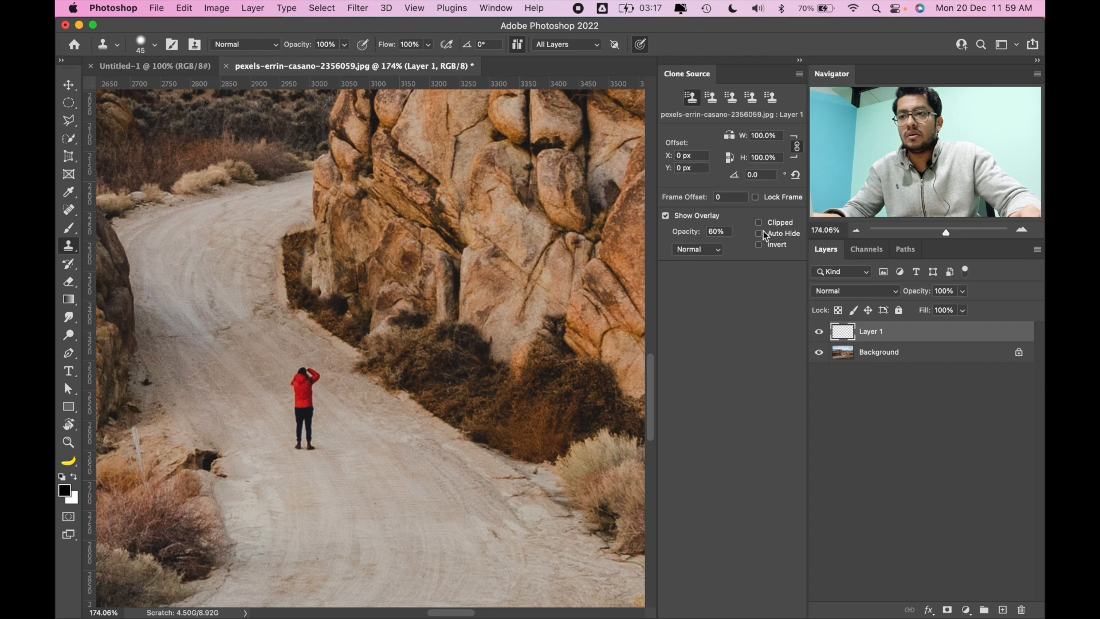
click(717, 249)
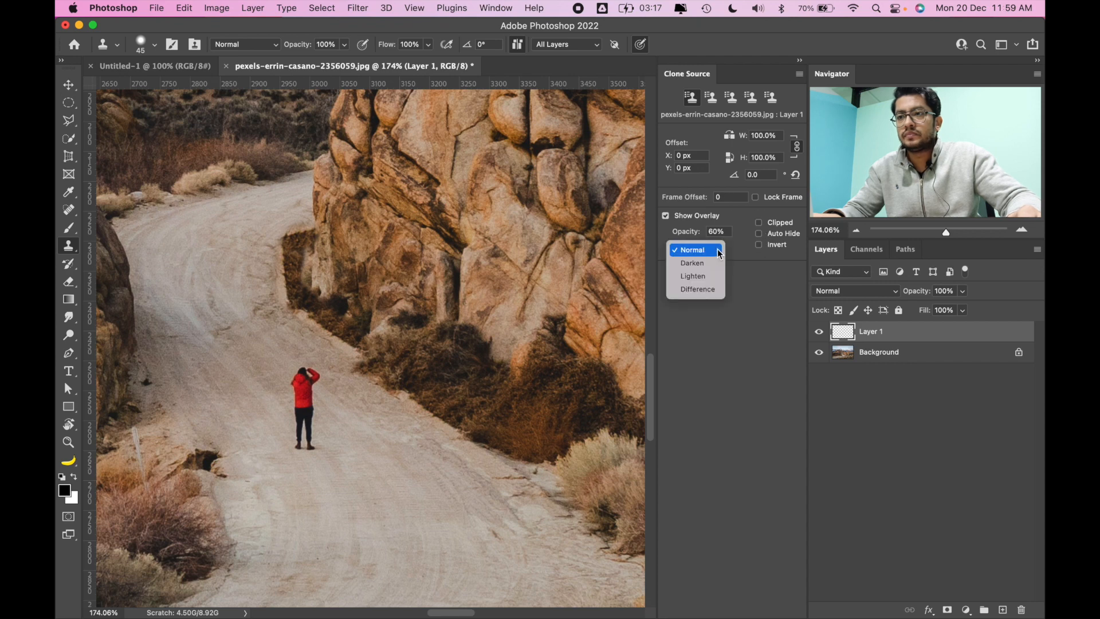
click(721, 250)
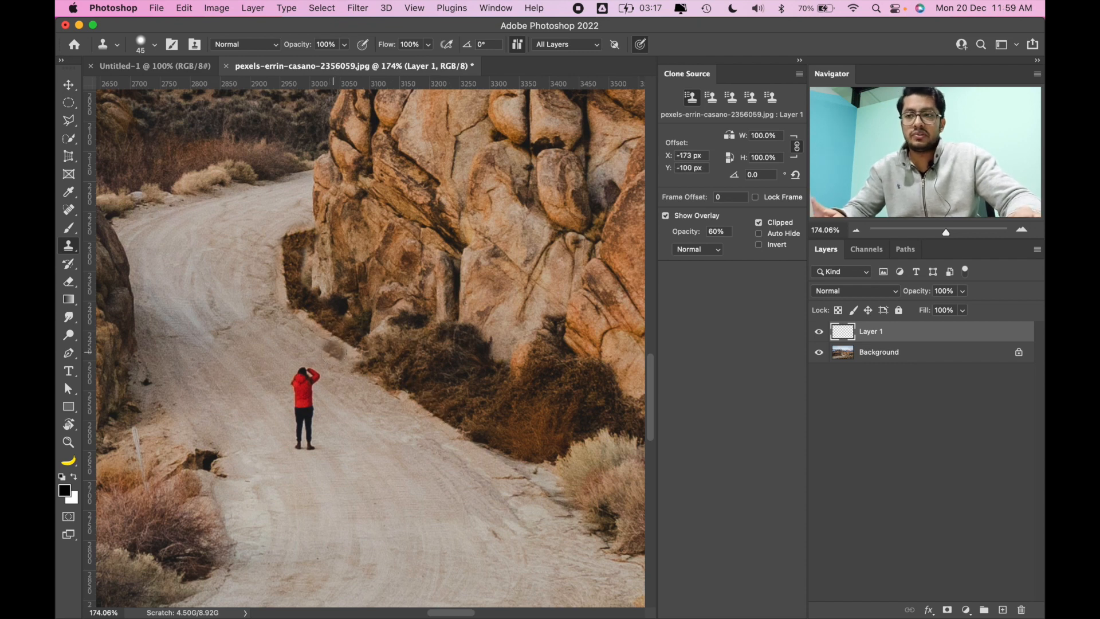
- Try the clone source overlay at 100% opacity, then set the overlay opacity to 70%
click(717, 231)
text(1)
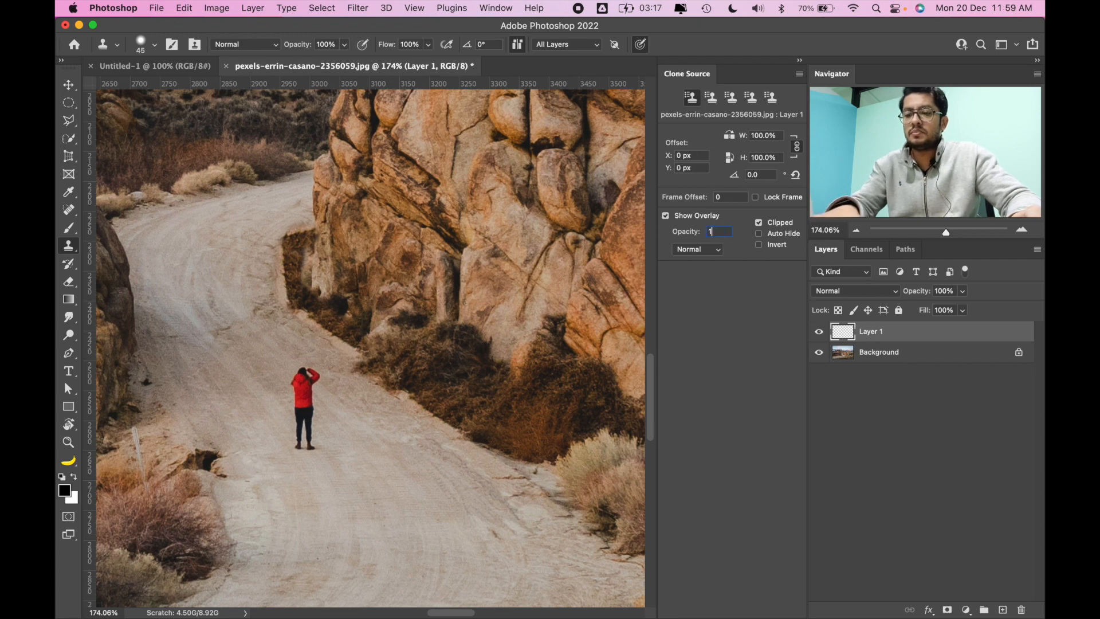
text(00)
key(Return)
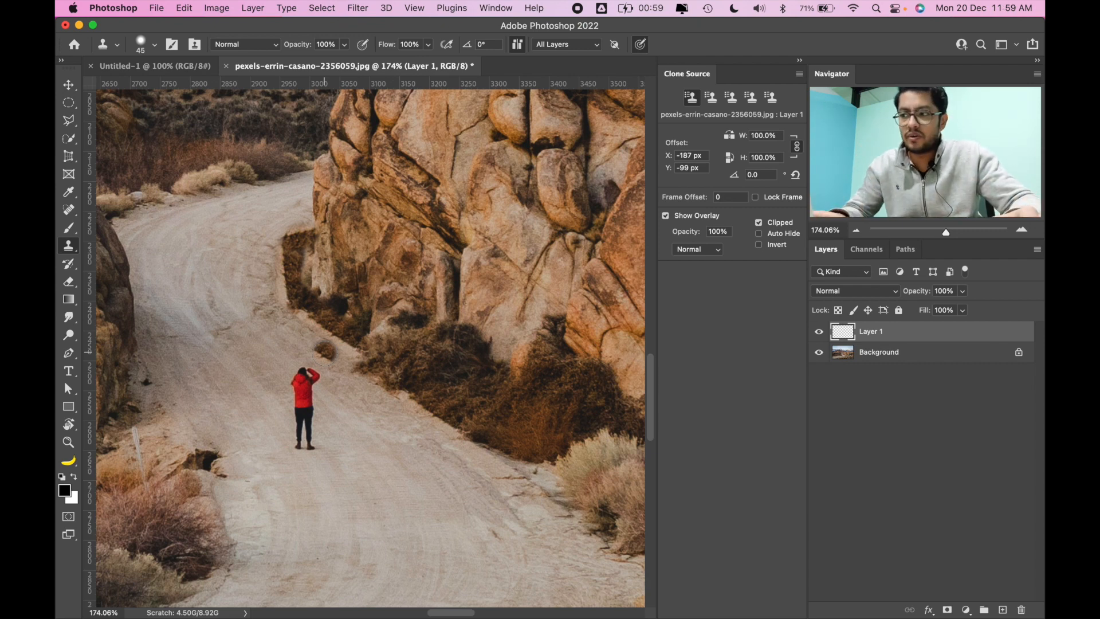
click(727, 231)
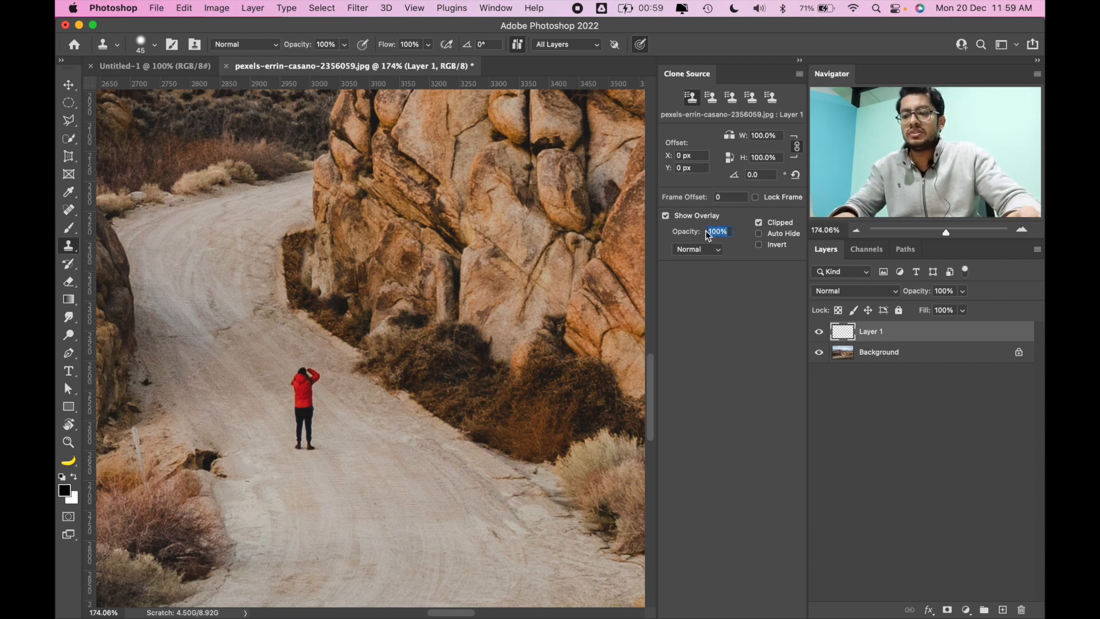
text(7)
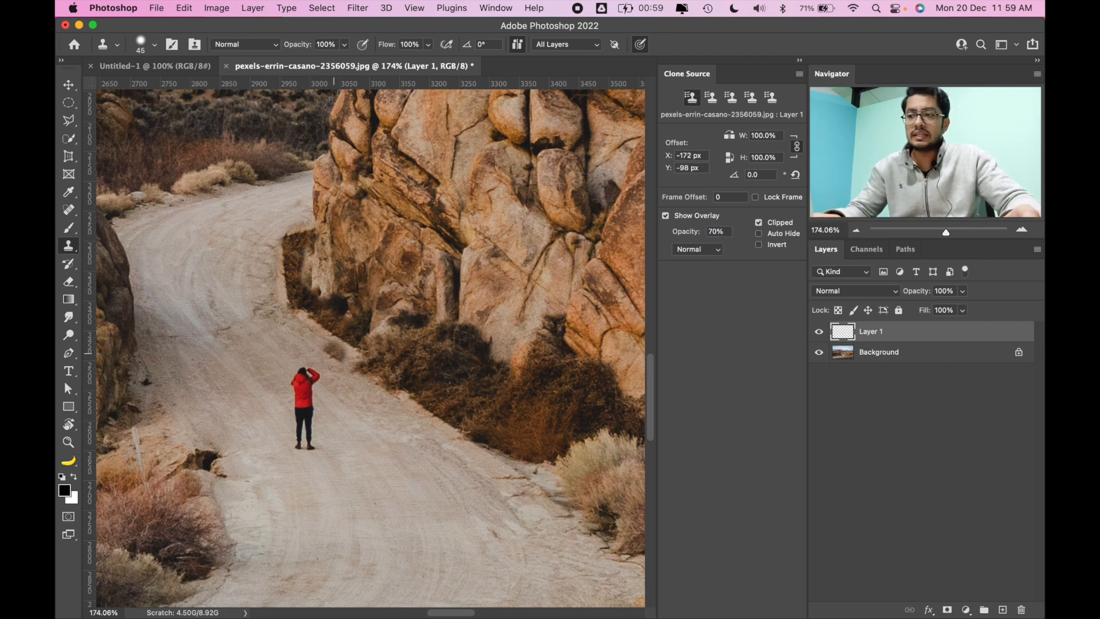
- Sample the person's feet and clone the whole figure onto the road's edge beside the dark rock and dry bushes
scroll(332, 352, down, 3)
scroll(317, 364, down, 1)
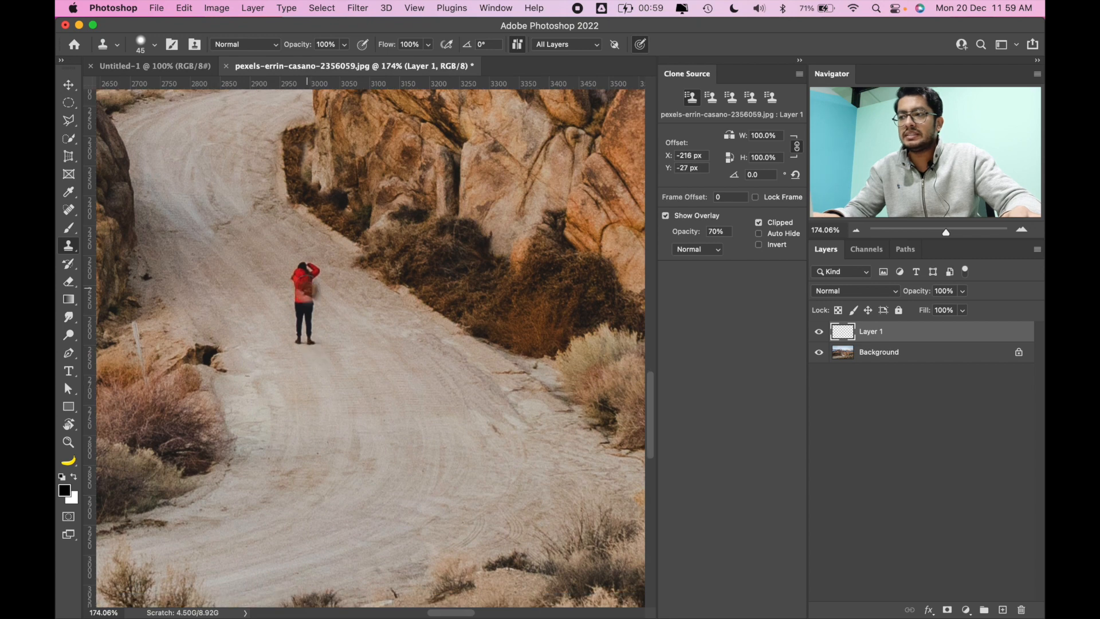
alt+click(308, 342)
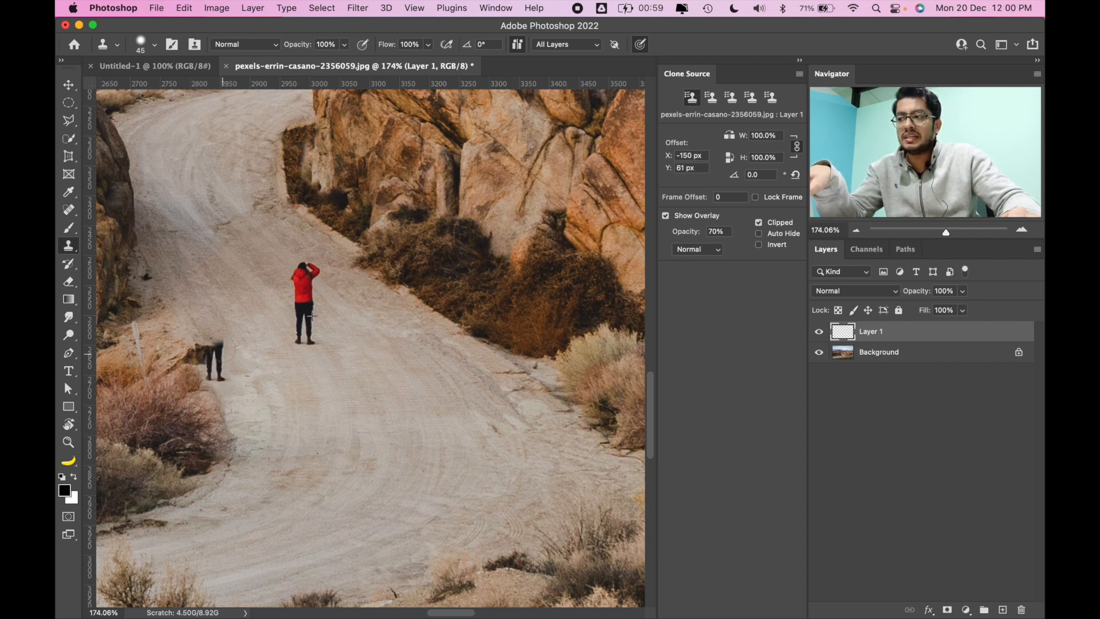
drag(225, 350, 217, 299)
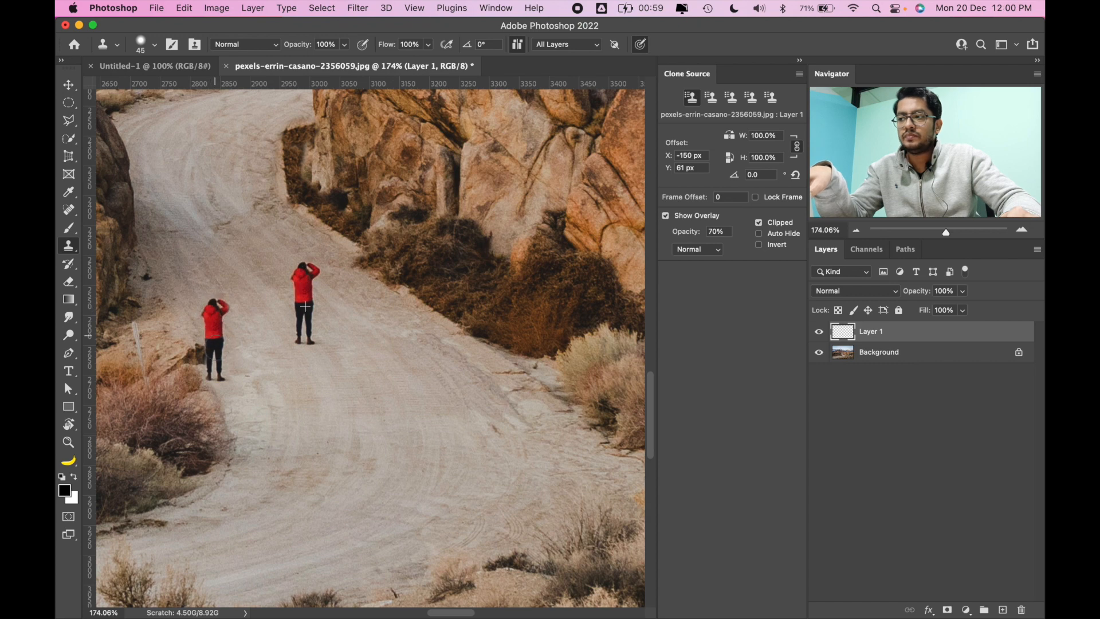
drag(218, 362, 217, 370)
- With a 9 px eraser, remove the cloned road fringe covering the dark rock beside the copied person's leg
scroll(342, 332, up, 5)
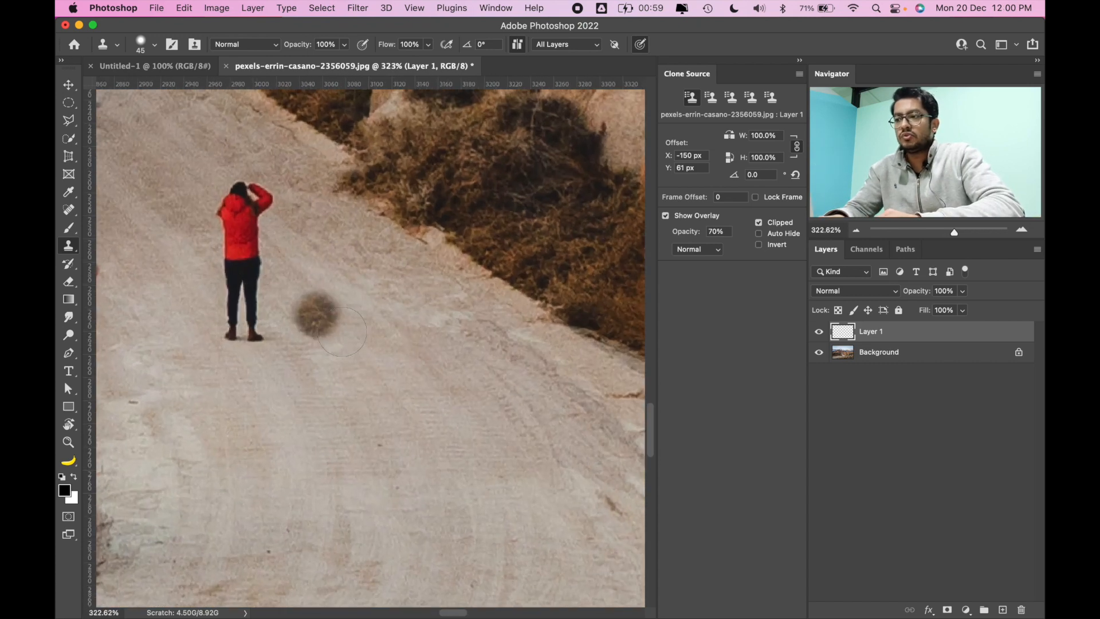
scroll(342, 331, left, 5)
scroll(342, 331, up, 3)
scroll(342, 331, left, 4)
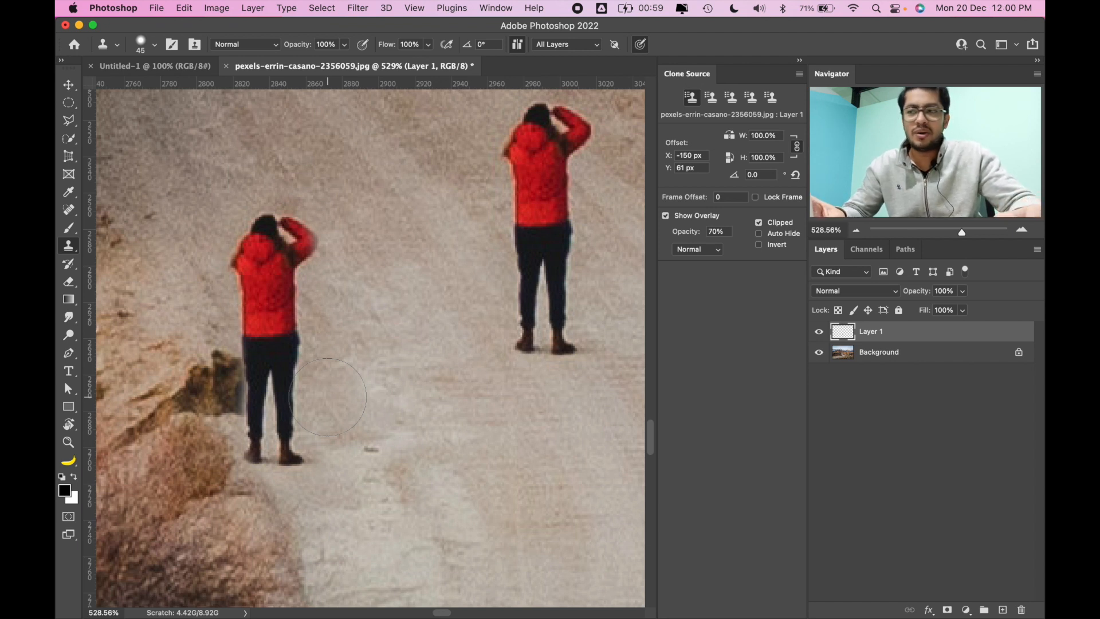
click(69, 281)
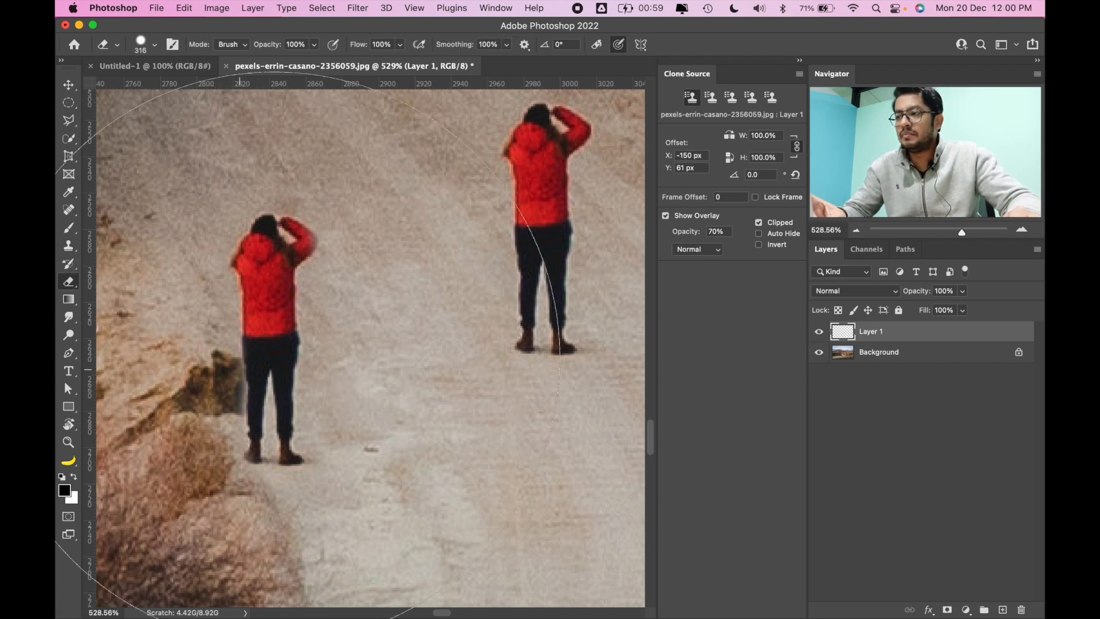
right_click(360, 338)
drag(497, 263, 439, 268)
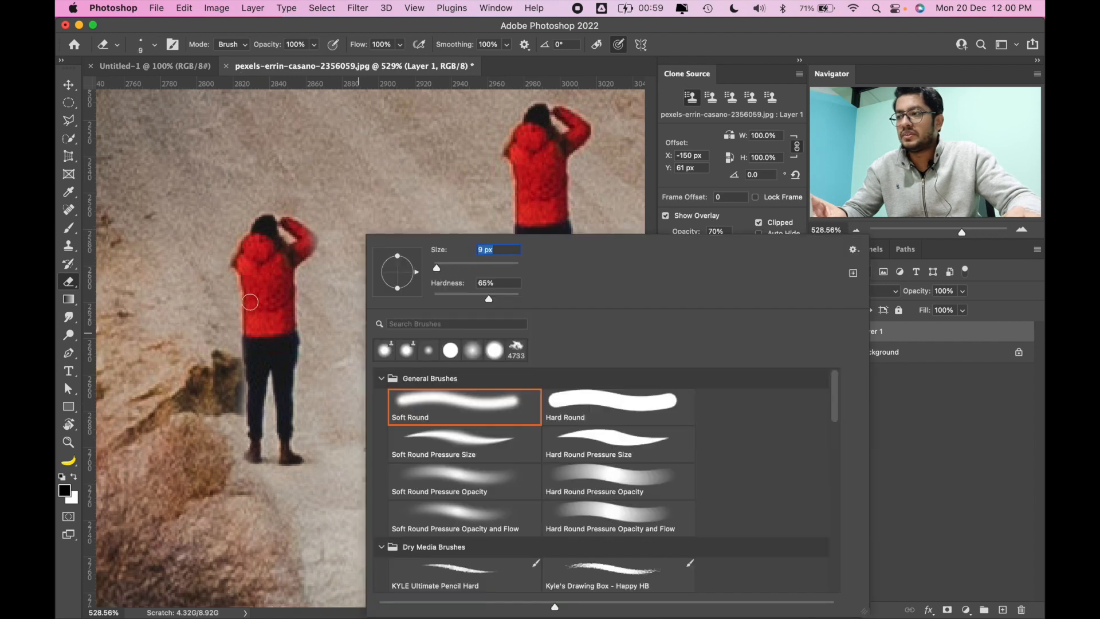
click(235, 373)
mouse_move(236, 375)
mouse_down()
mouse_move(237, 438)
mouse_move(239, 379)
mouse_up()
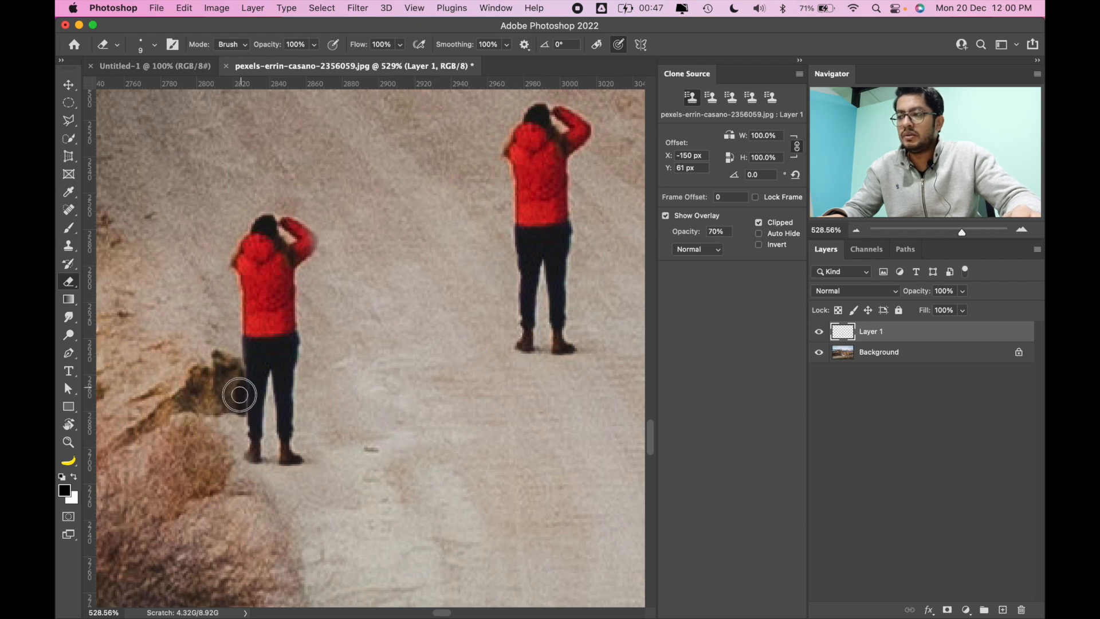
- Reduce the eraser to 3 px and erase the cloned road patch between the copied person's legs
right_click(483, 317)
drag(486, 269, 485, 272)
click(271, 382)
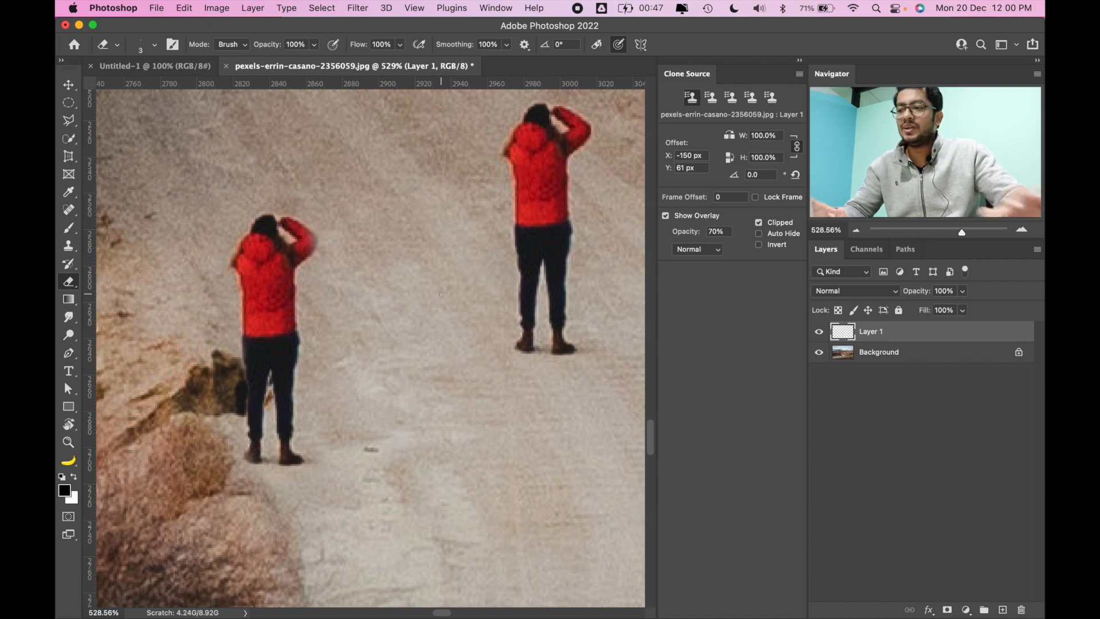
scroll(441, 294, down, 10)
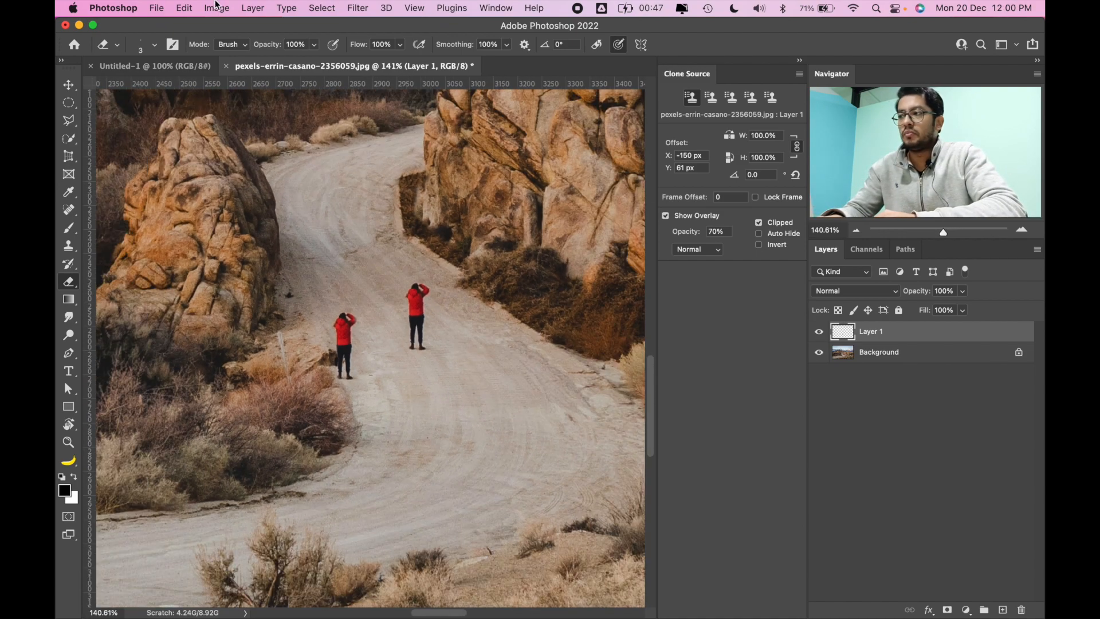